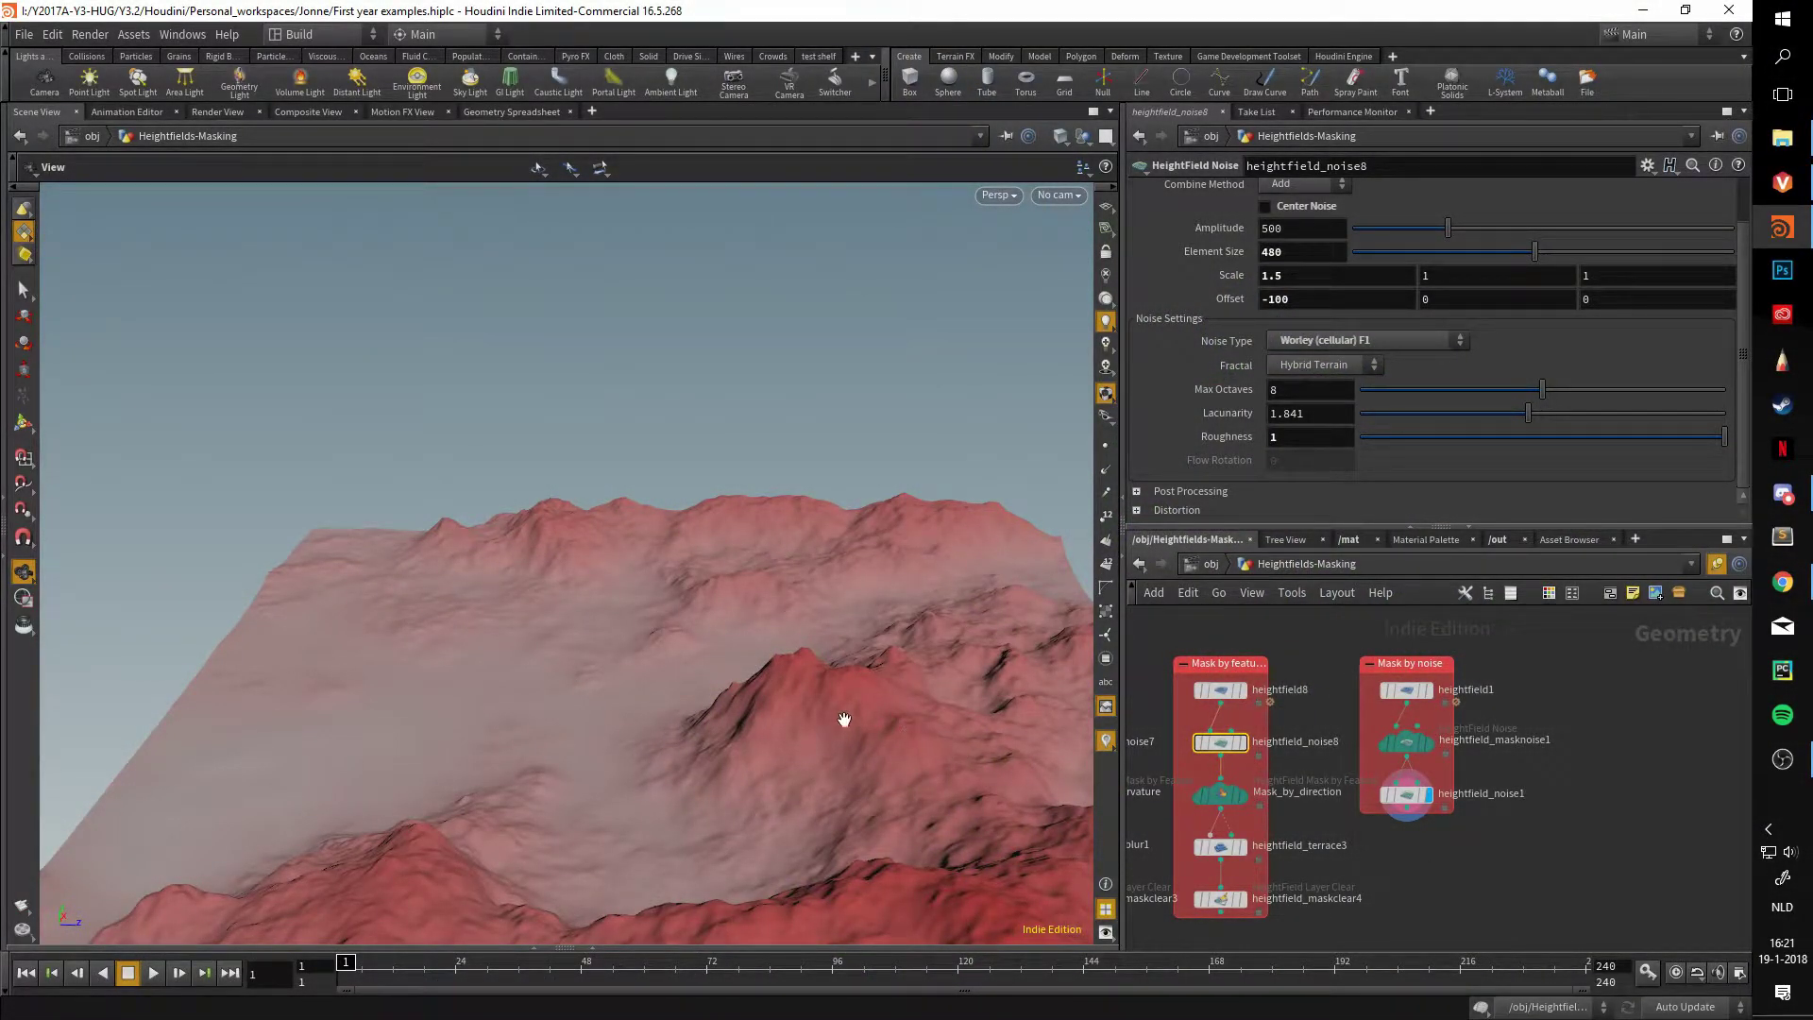
- Orbit close to the red-masked terrain and show heightfield_masknoise1's parameters (Roughness 0.5, Gain 0.95)
drag(846, 717, 1137, 772)
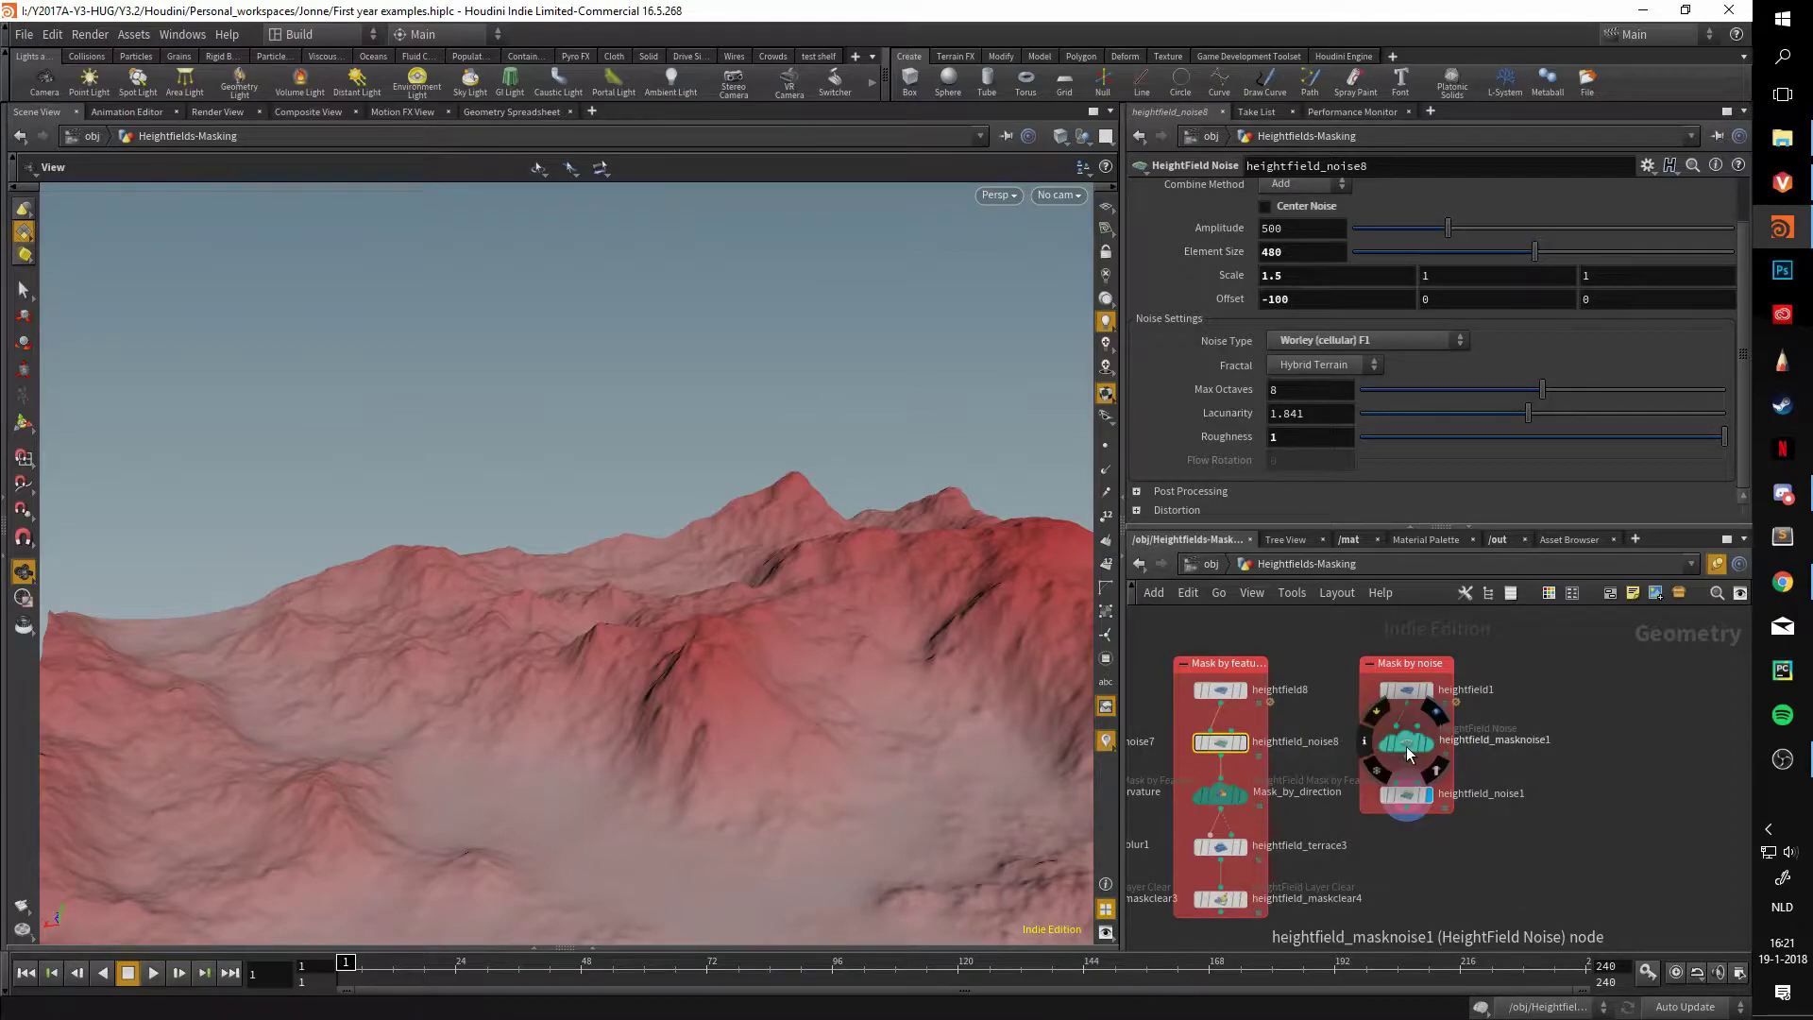
click(1417, 742)
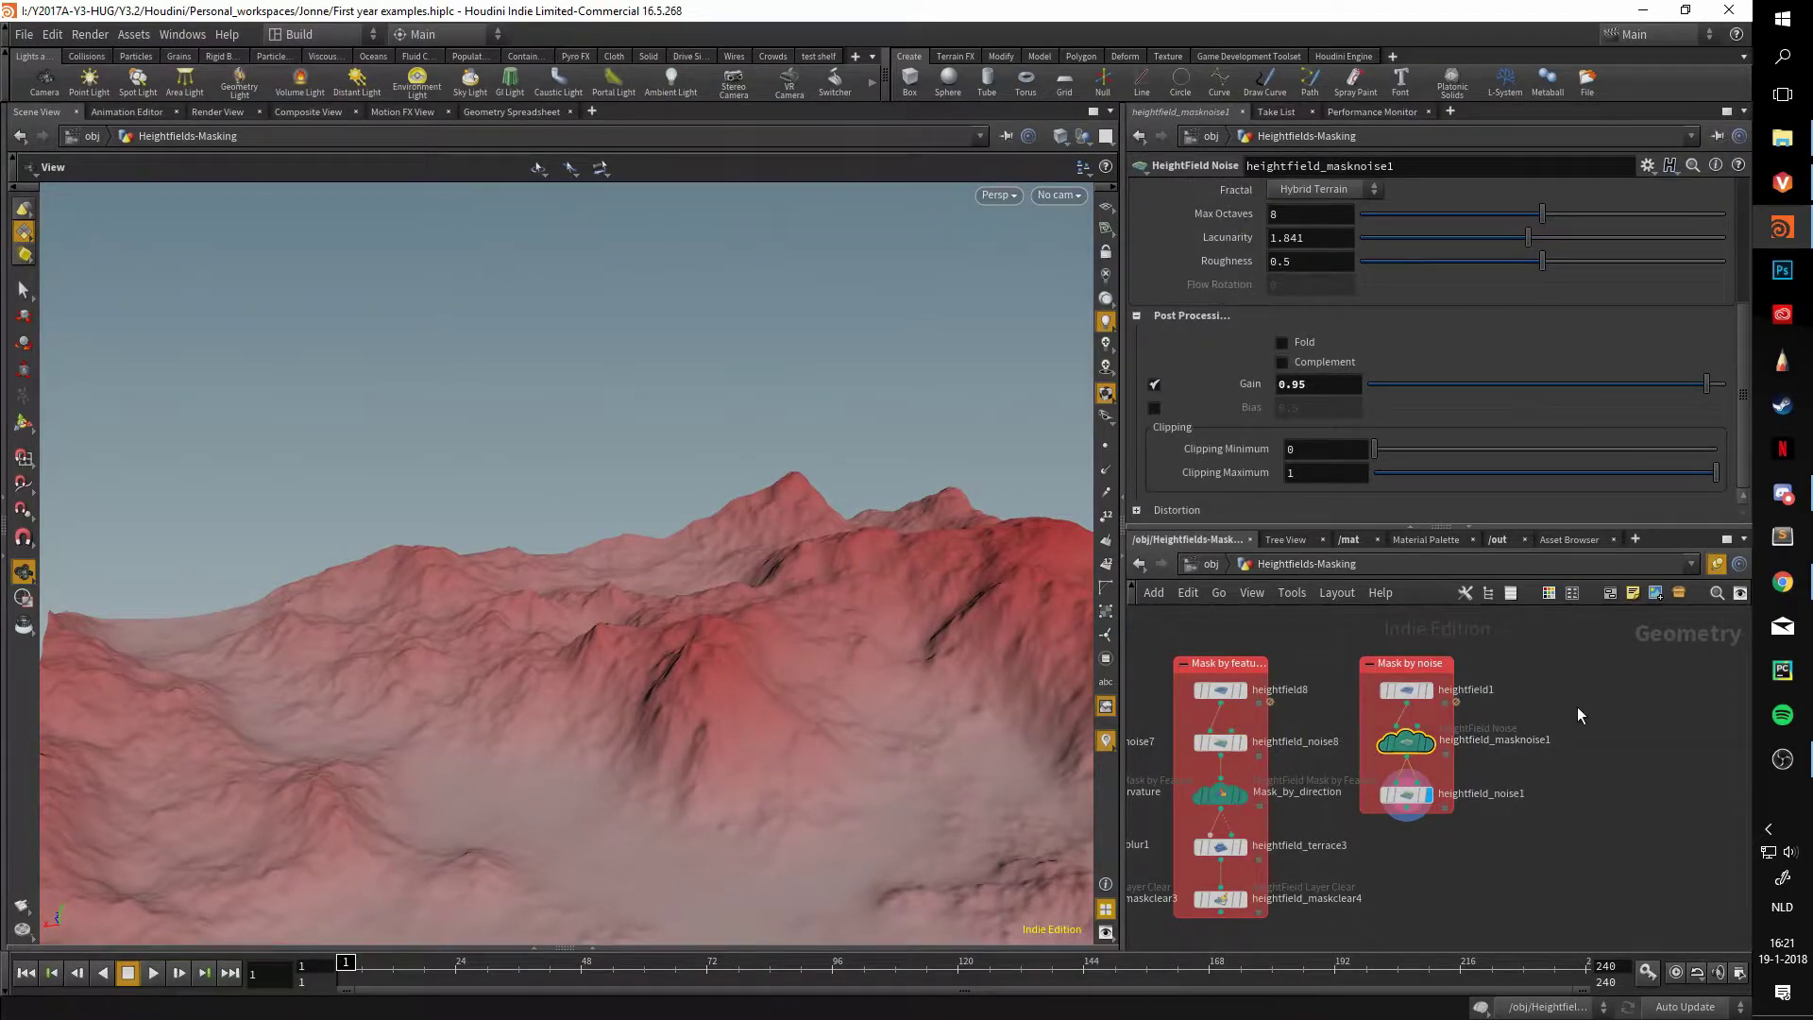
- Add a HeightField Mask Noise node, heightfield_masknoise2, to the network via 'hf m'
key(Tab)
text(hf)
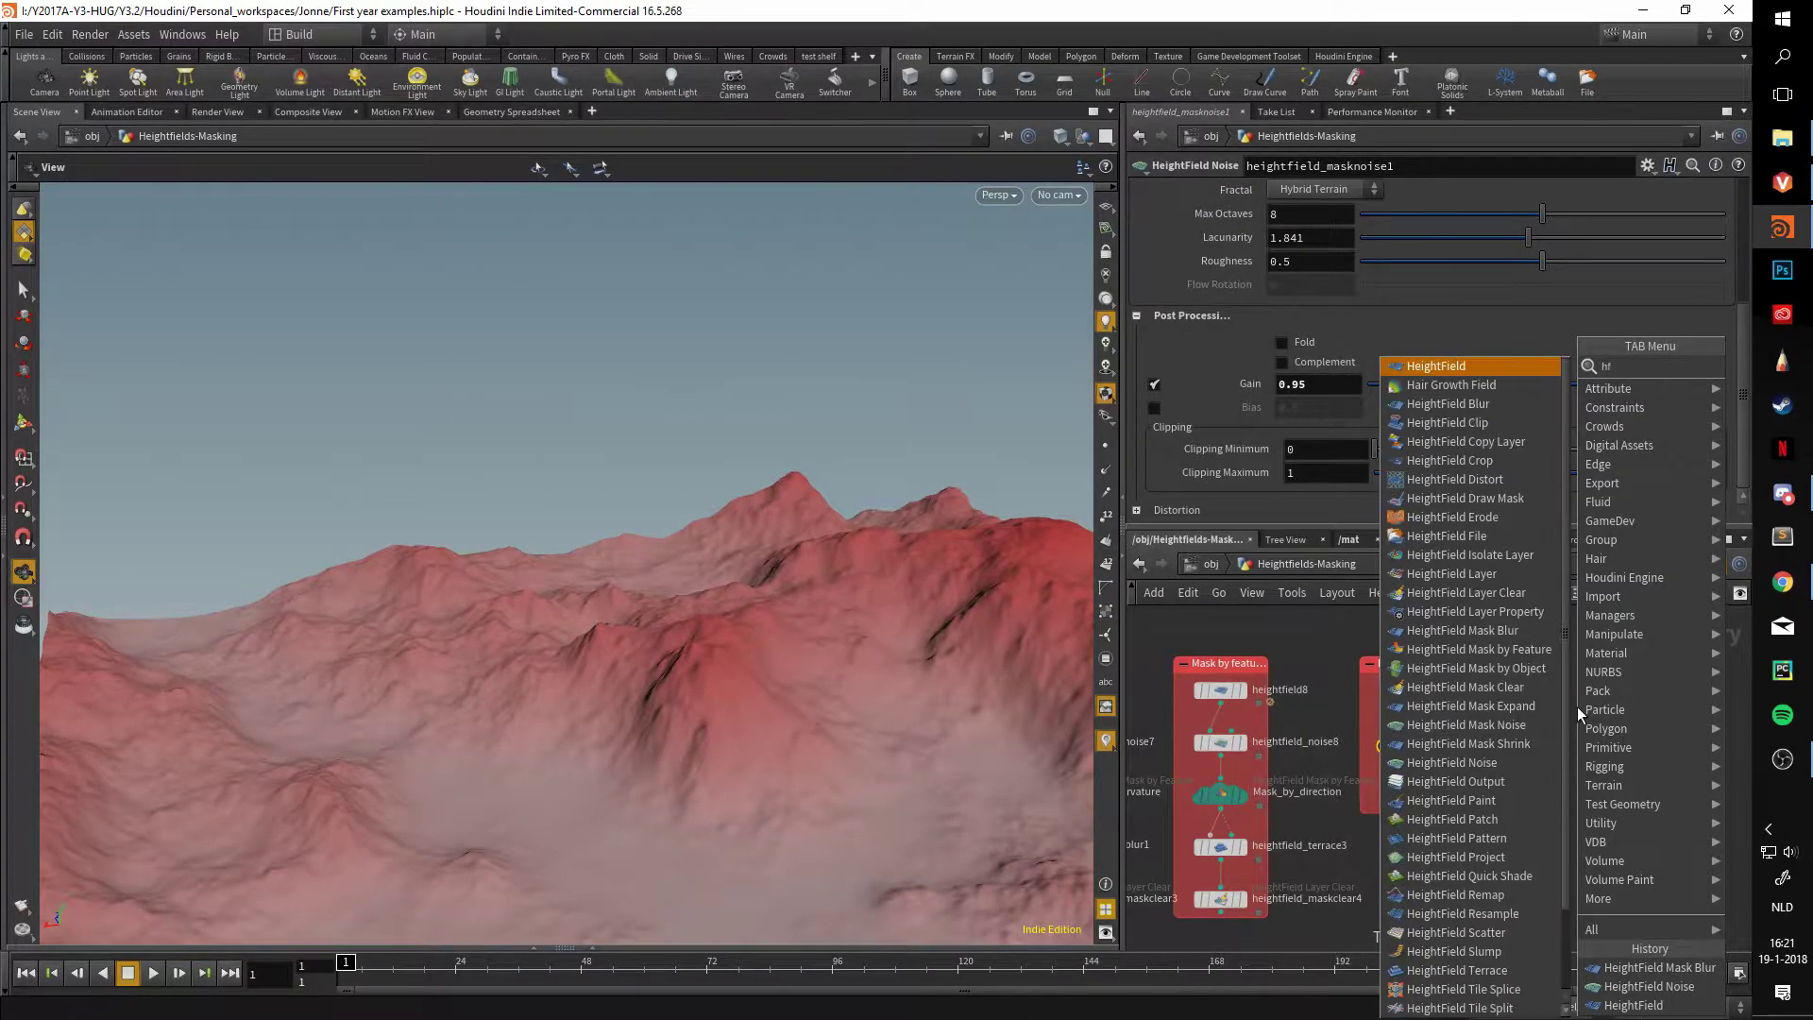
text( mask)
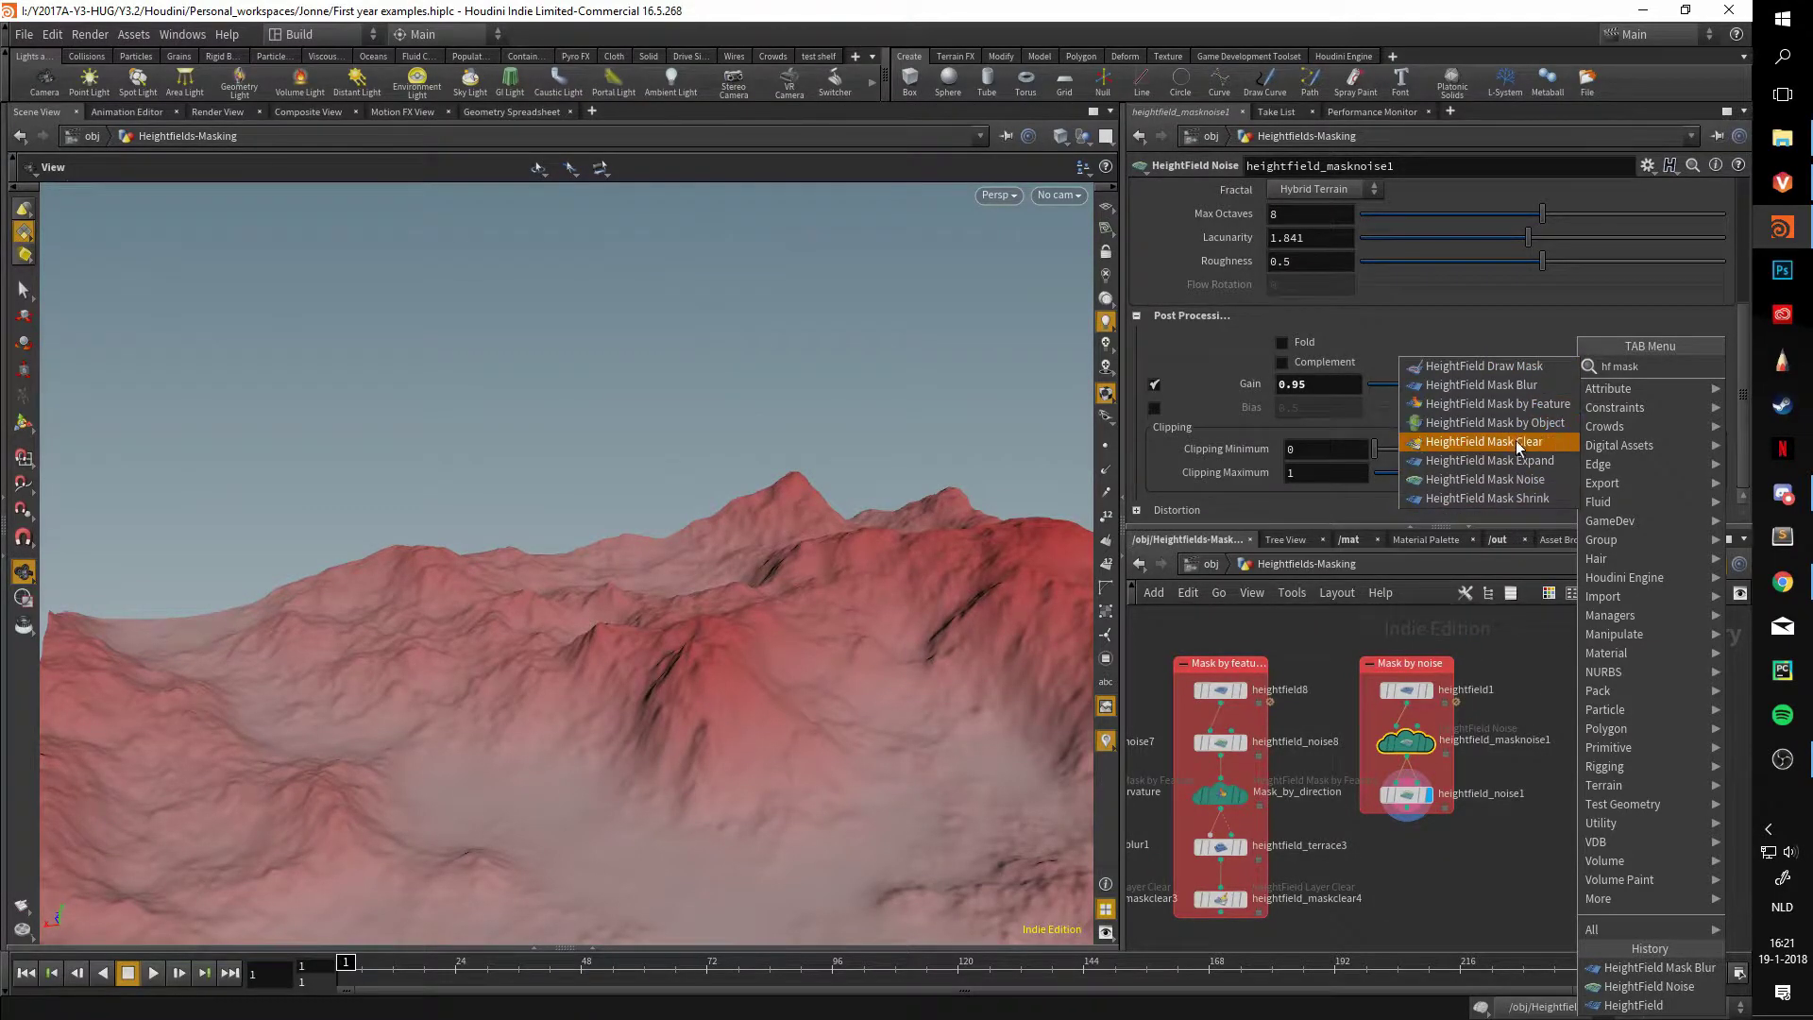
click(1514, 480)
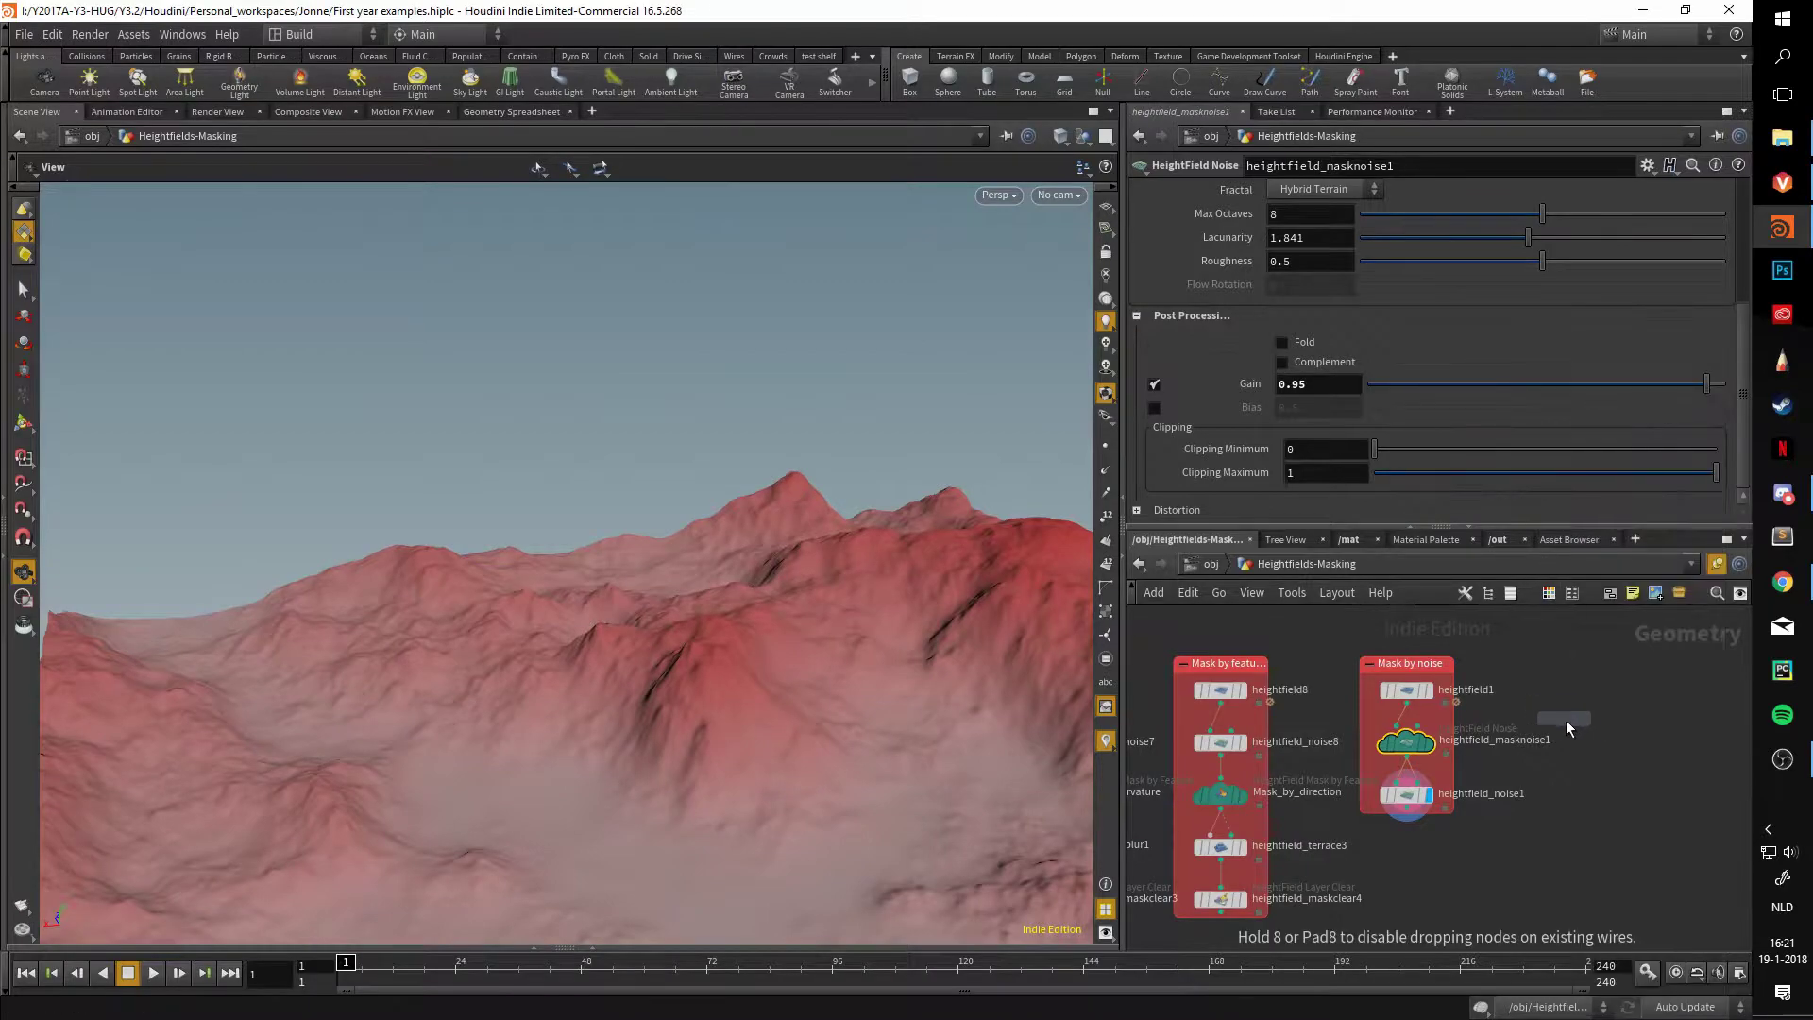
click(1598, 742)
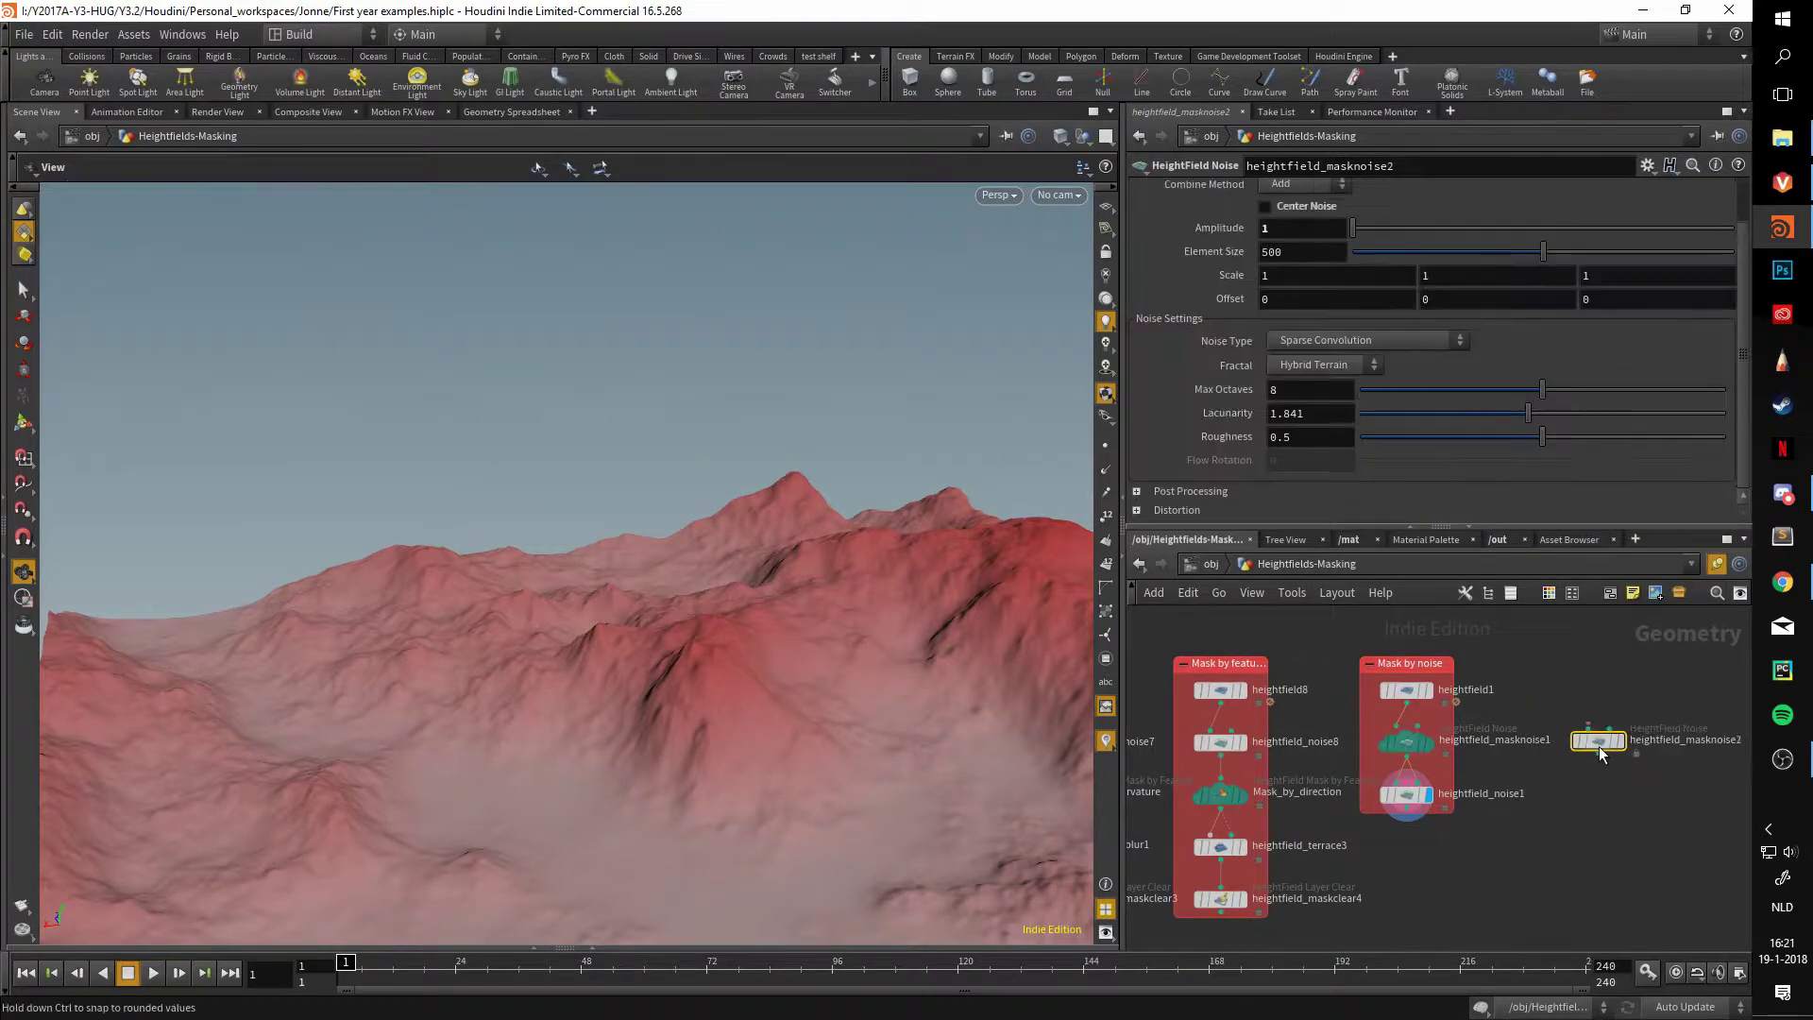
- Preview heightfield_masknoise1's mask plane, then set the display flag on heightfield_masknoise2
click(1424, 746)
click(1426, 746)
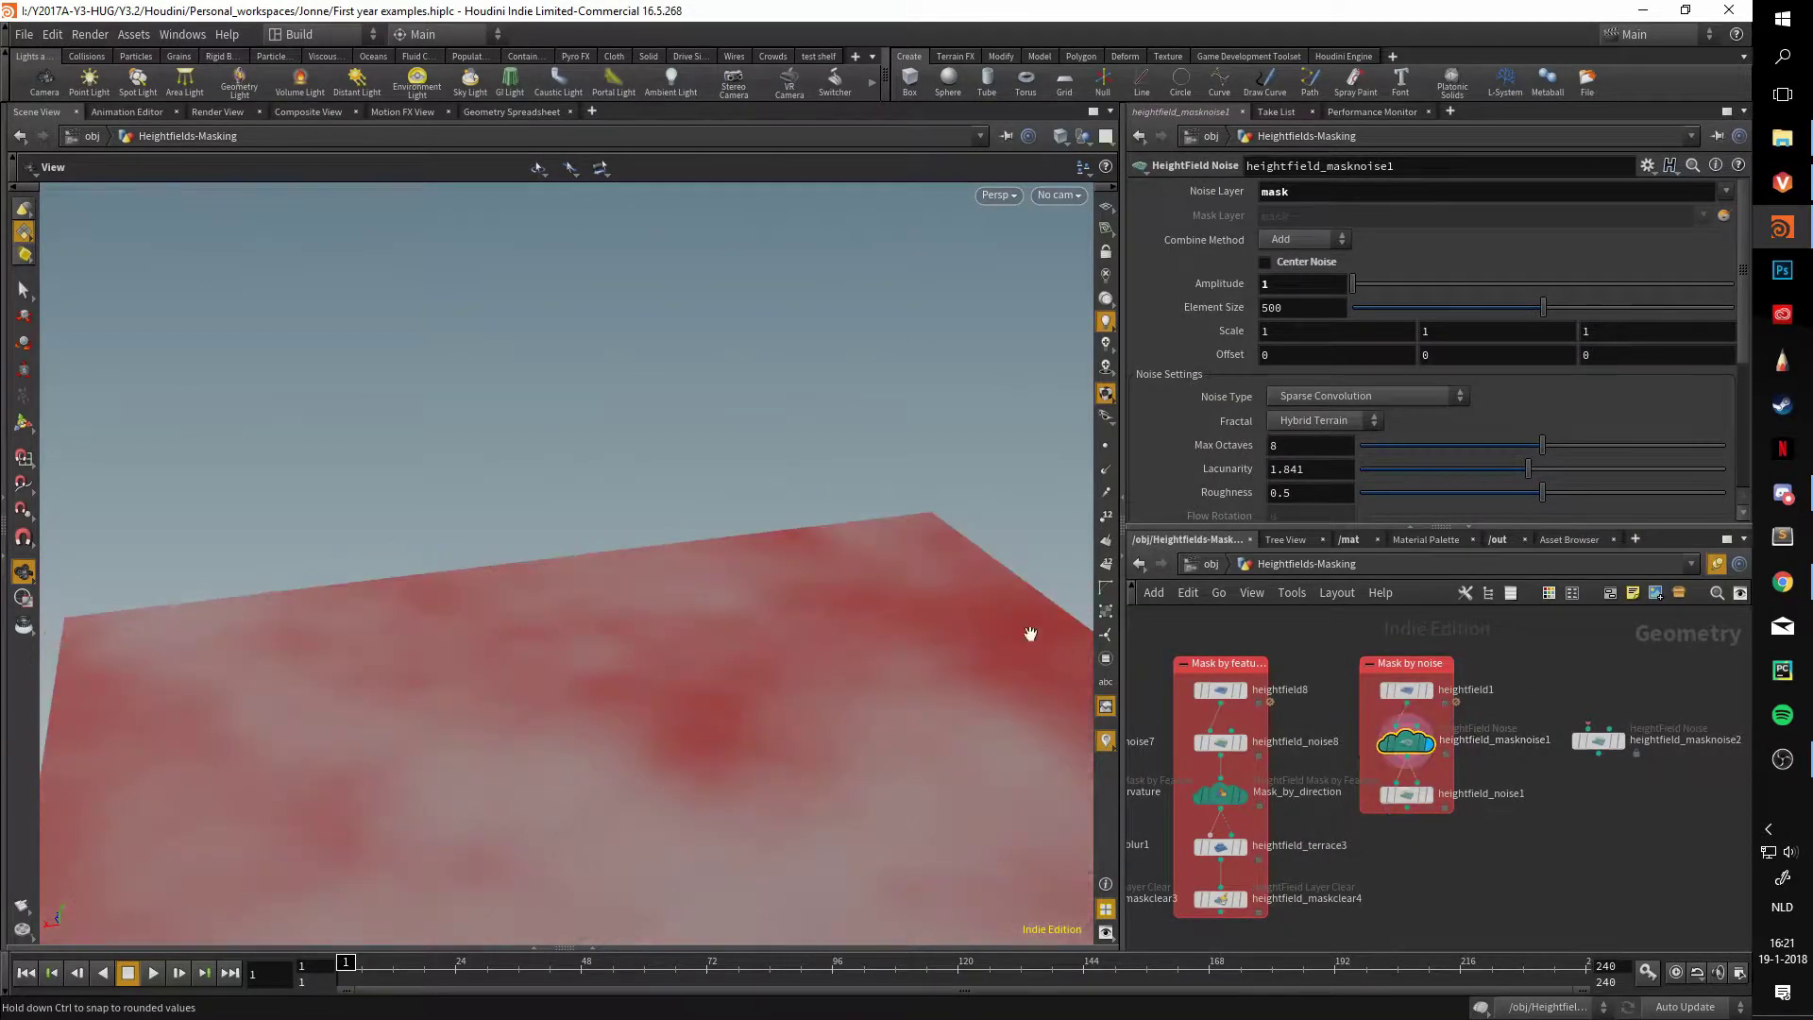
key(f)
drag(887, 674, 804, 575)
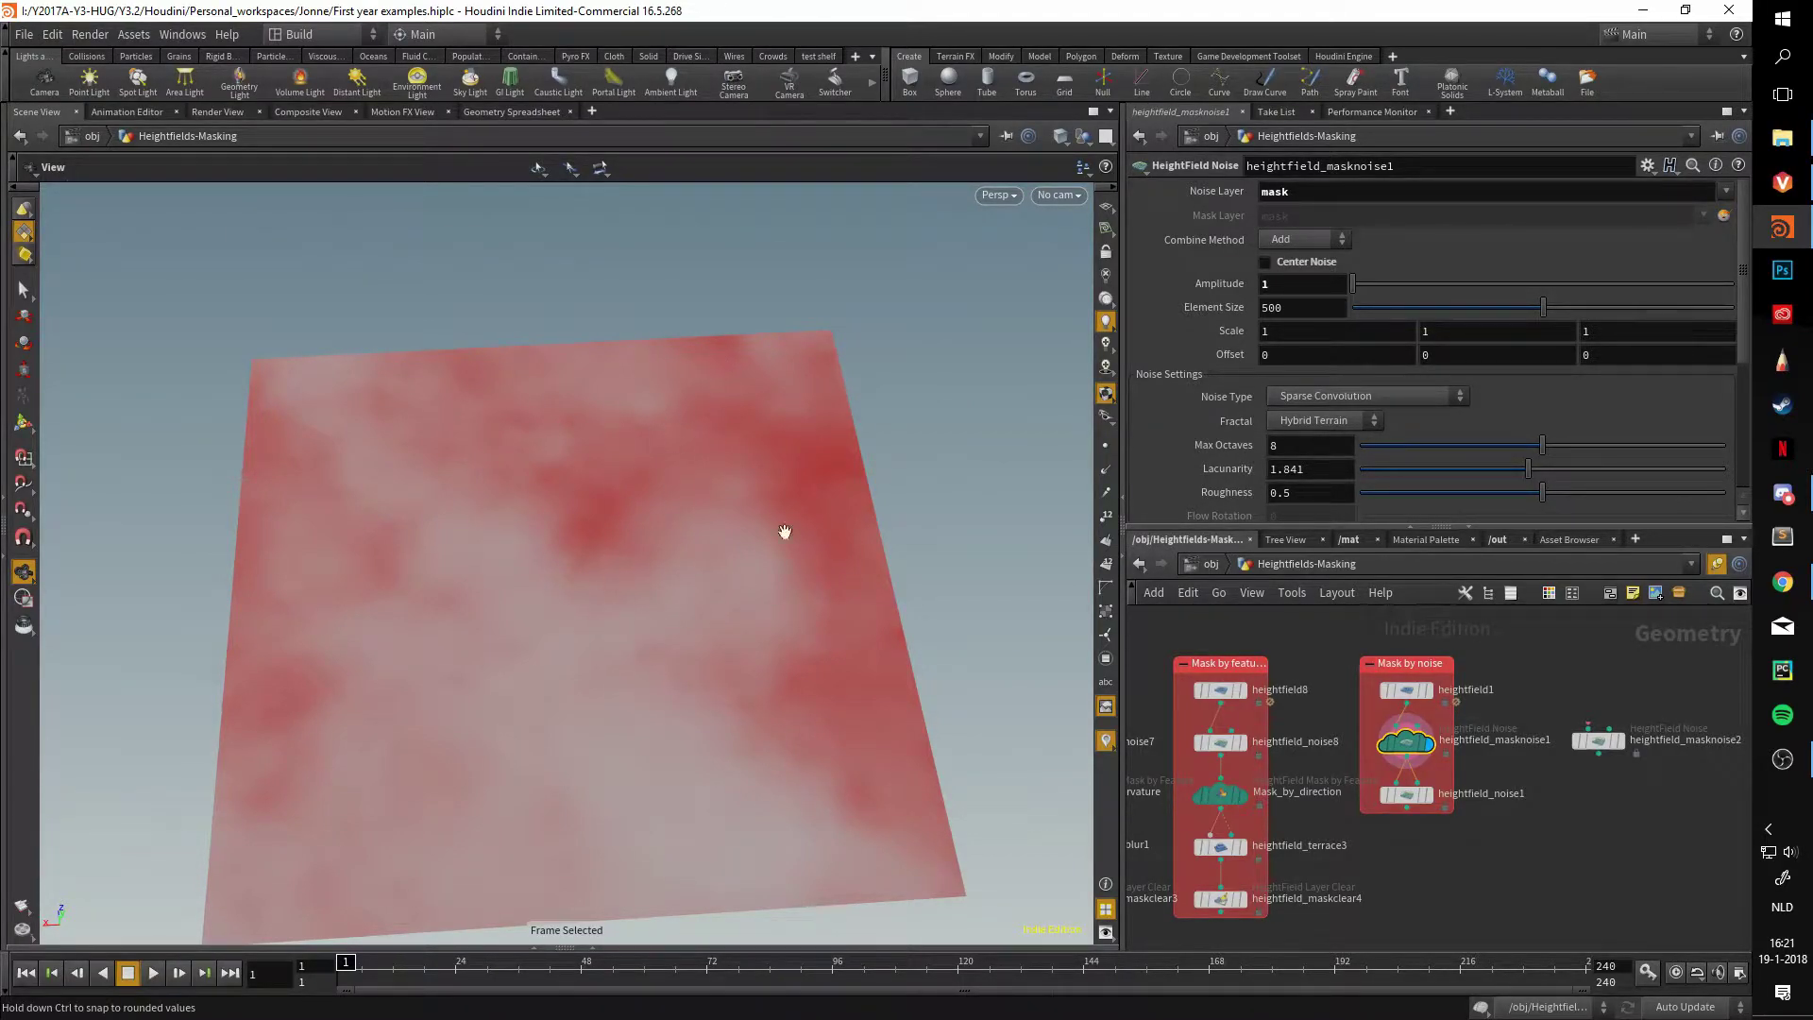
click(1596, 746)
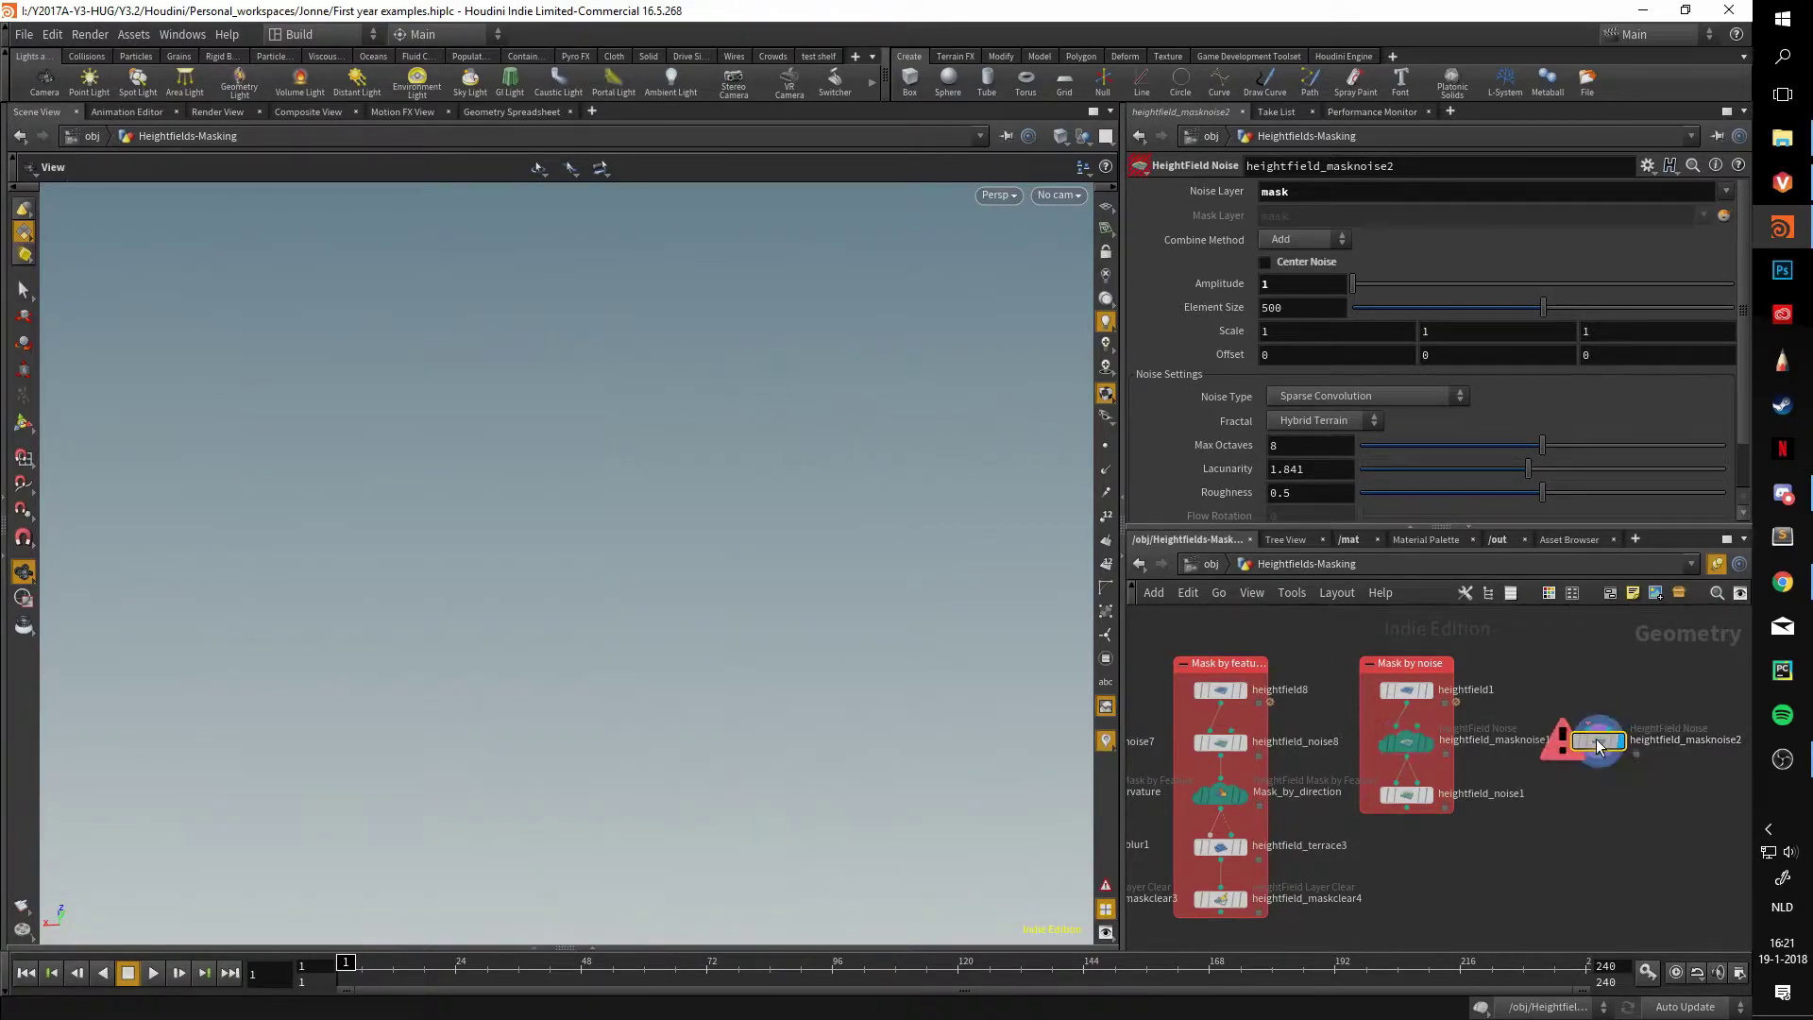
- Add a HeightField Noise node, heightfield_noise4 (Amplitude 500), beside heightfield_masknoise2 via 'hf no'
middle_drag(1697, 779, 1439, 788)
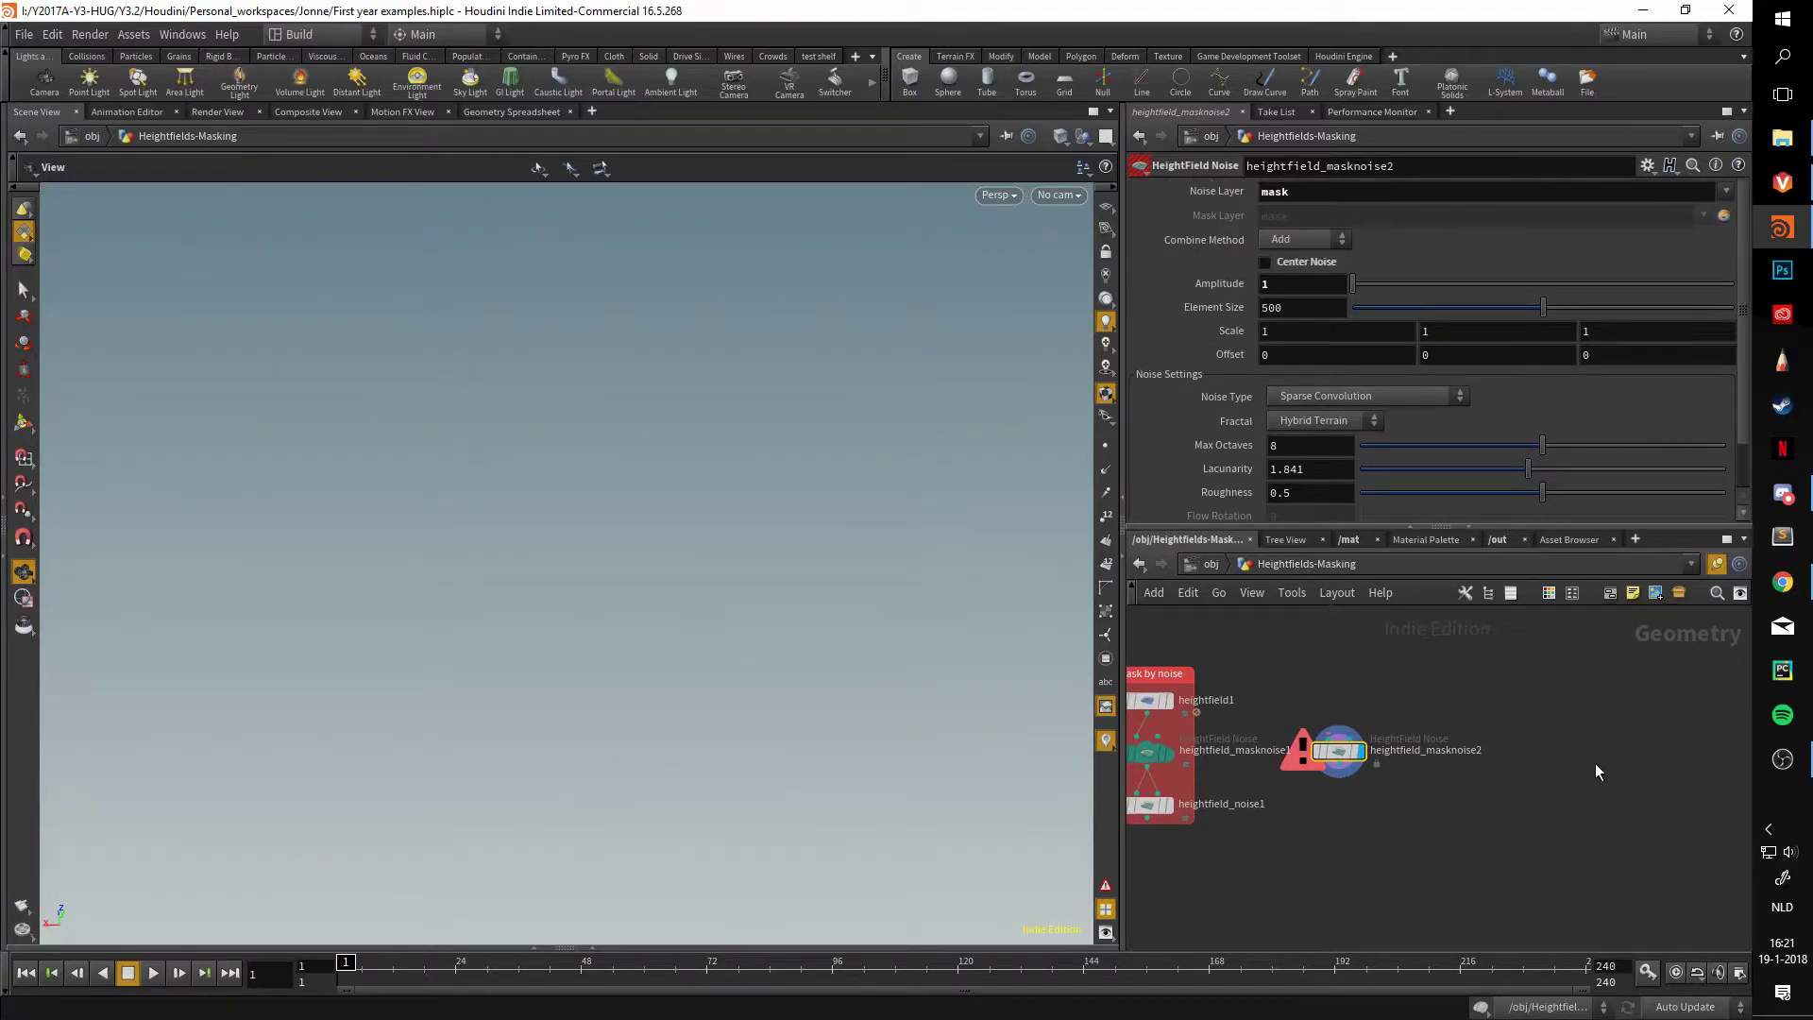
key(Tab)
text(hf no)
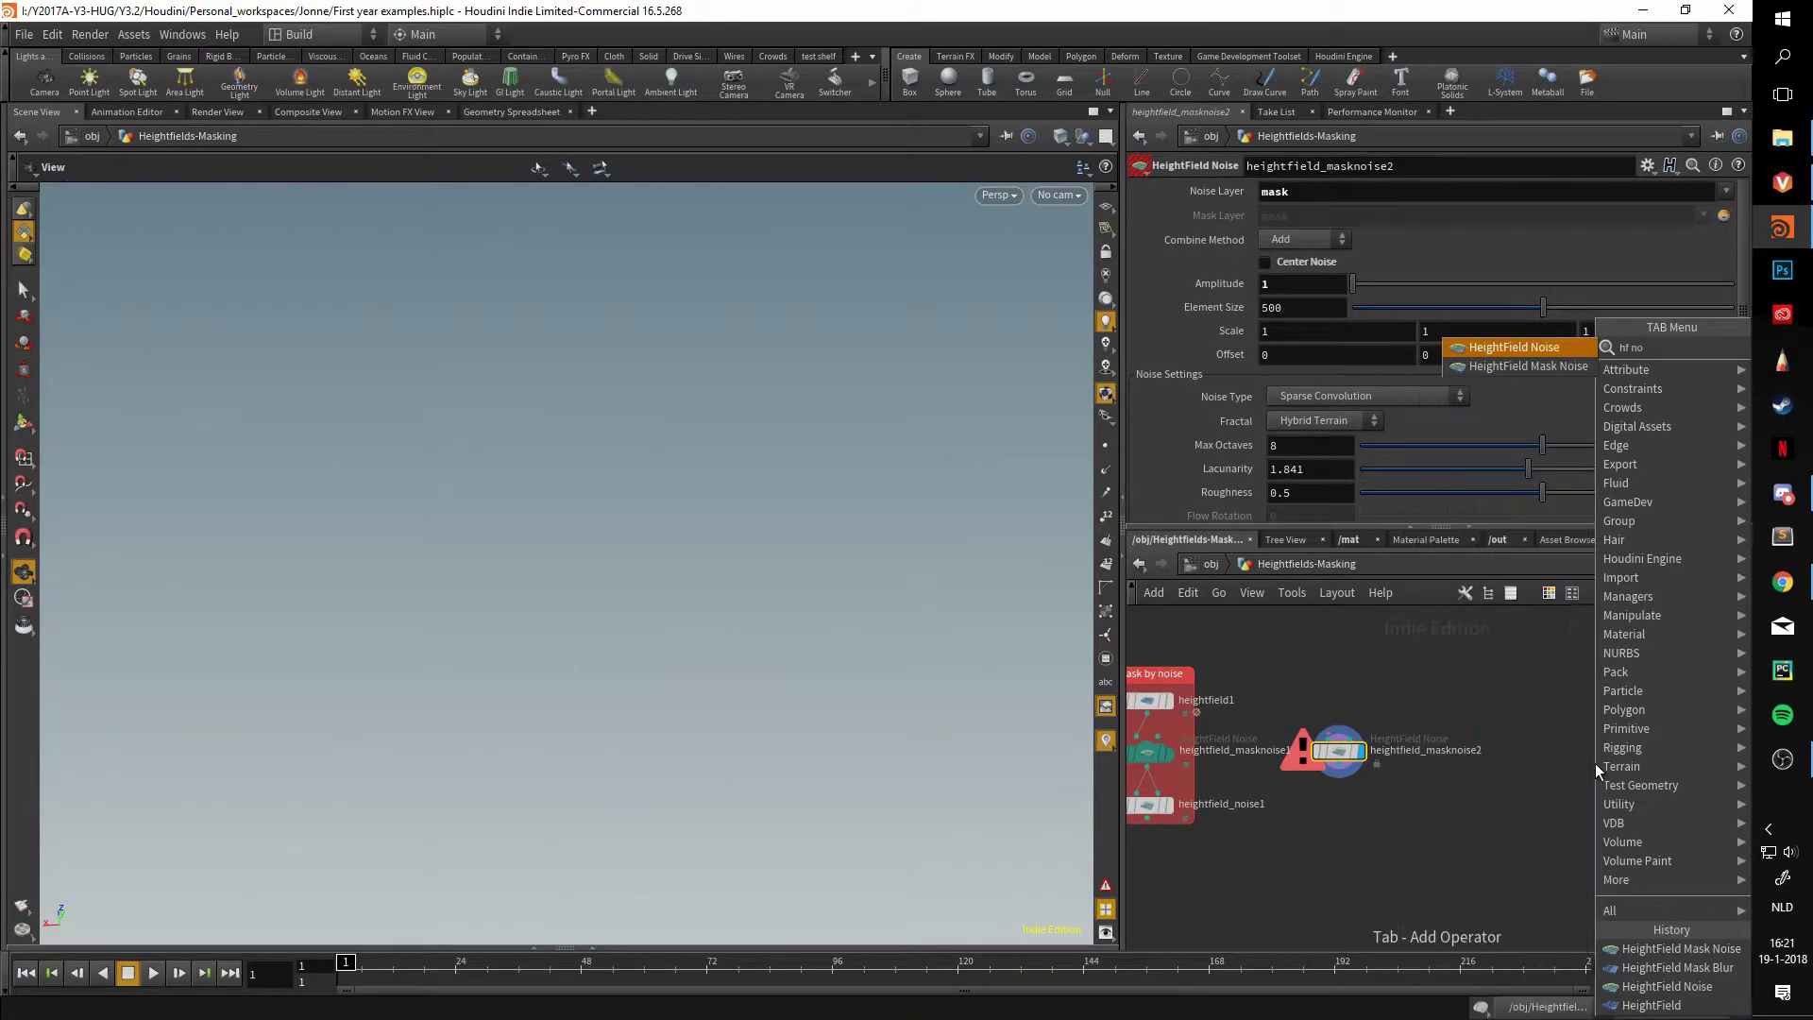
key(Return)
drag(1568, 754, 1526, 755)
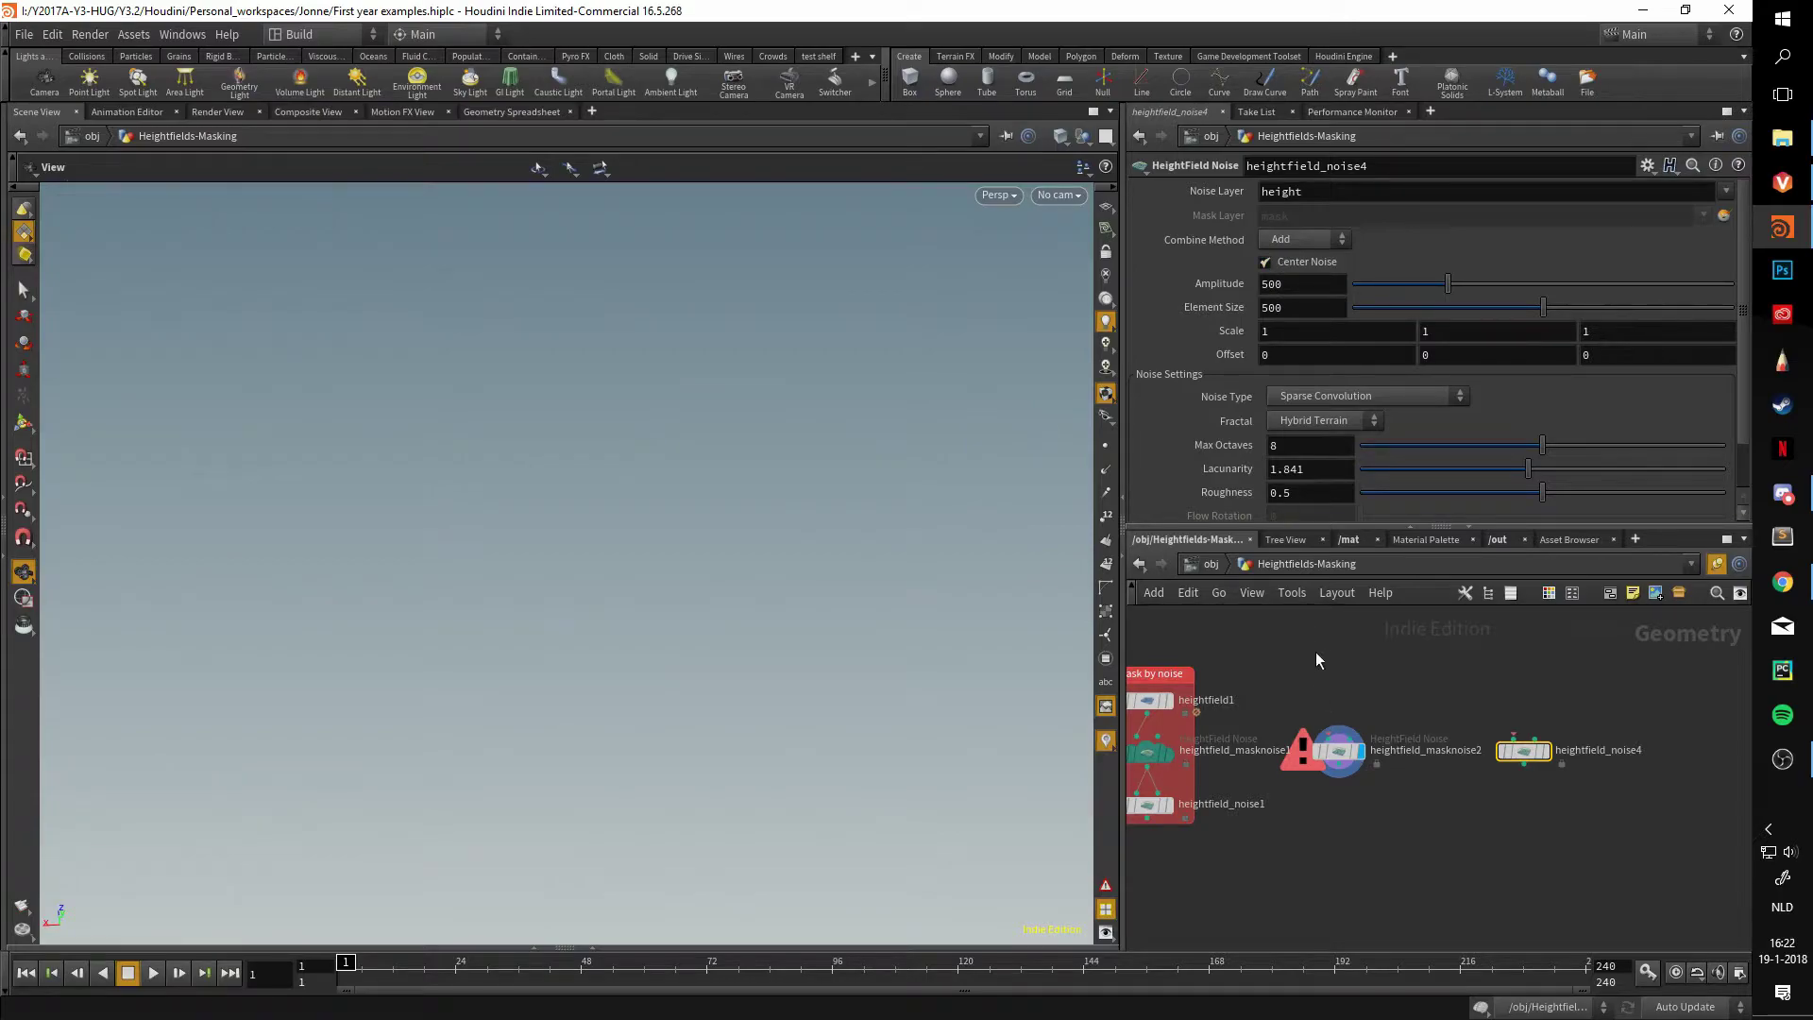
- Review heightfield_masknoise2's settings (Element Size 500, Gain 0.9) and redisplay heightfield_masknoise1's red mask plane
click(1340, 751)
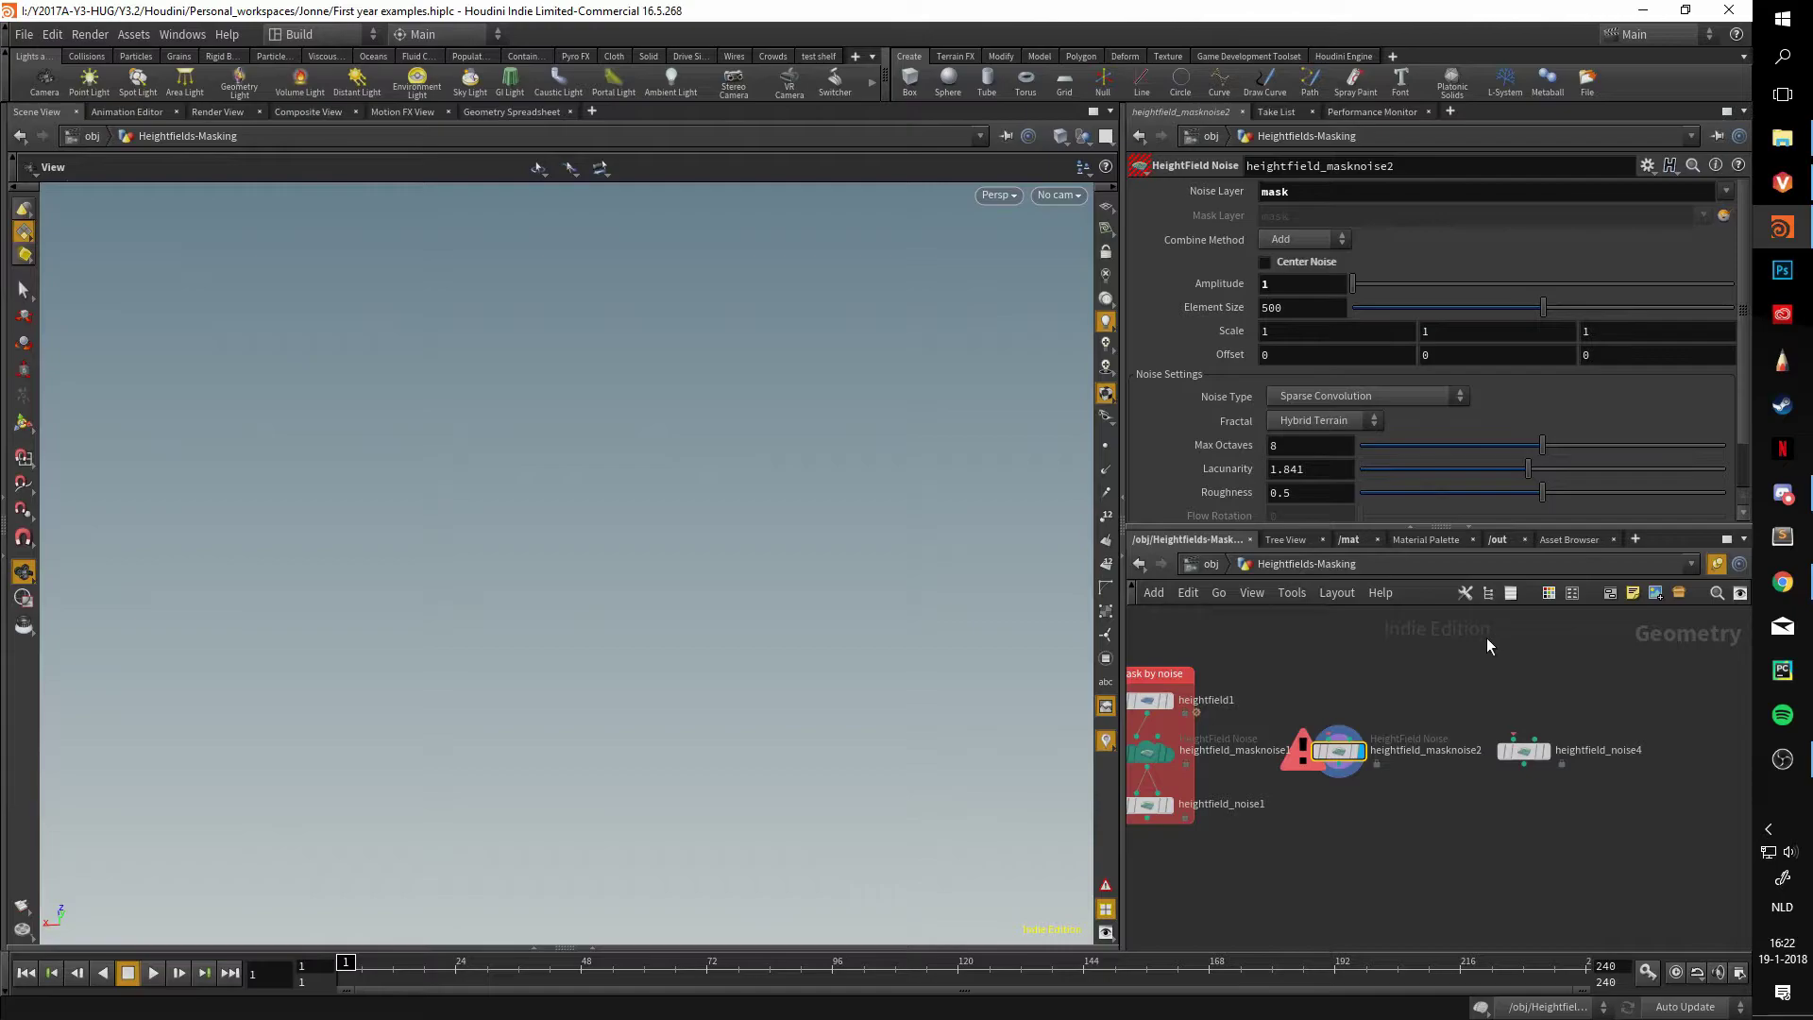
mouse_move(1338, 751)
scroll(1345, 472, down, 2)
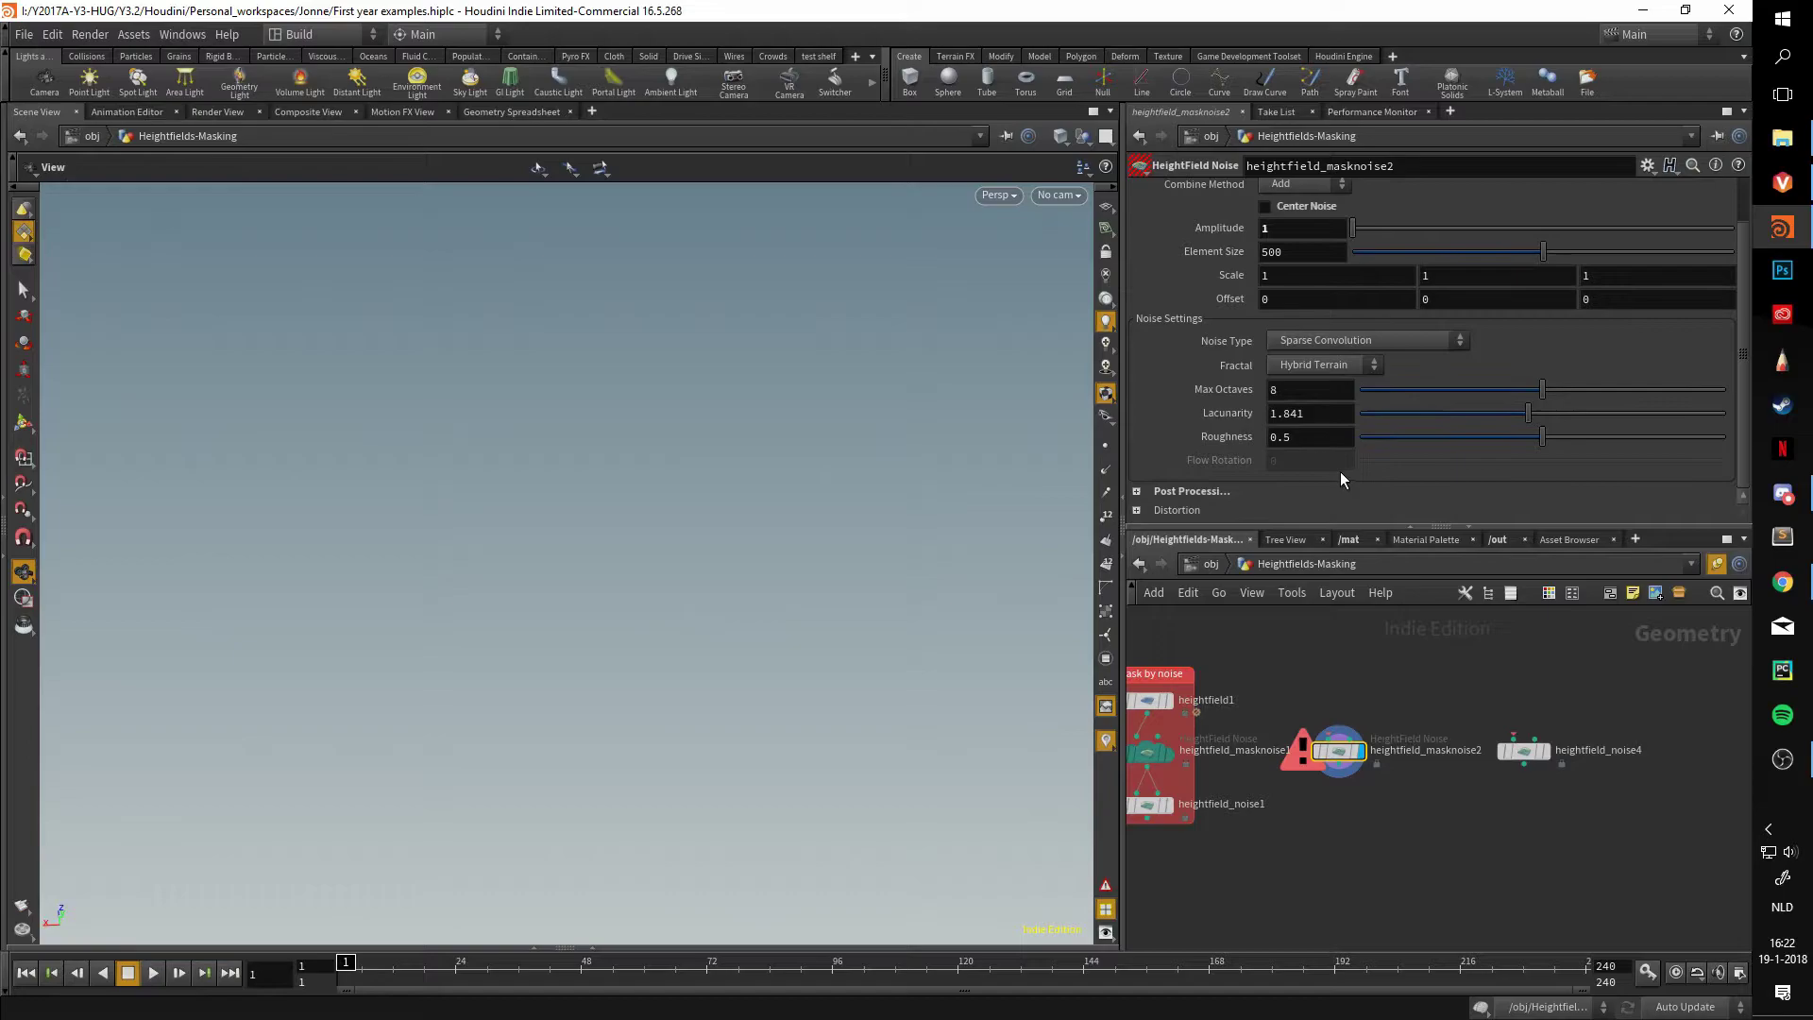
click(1168, 762)
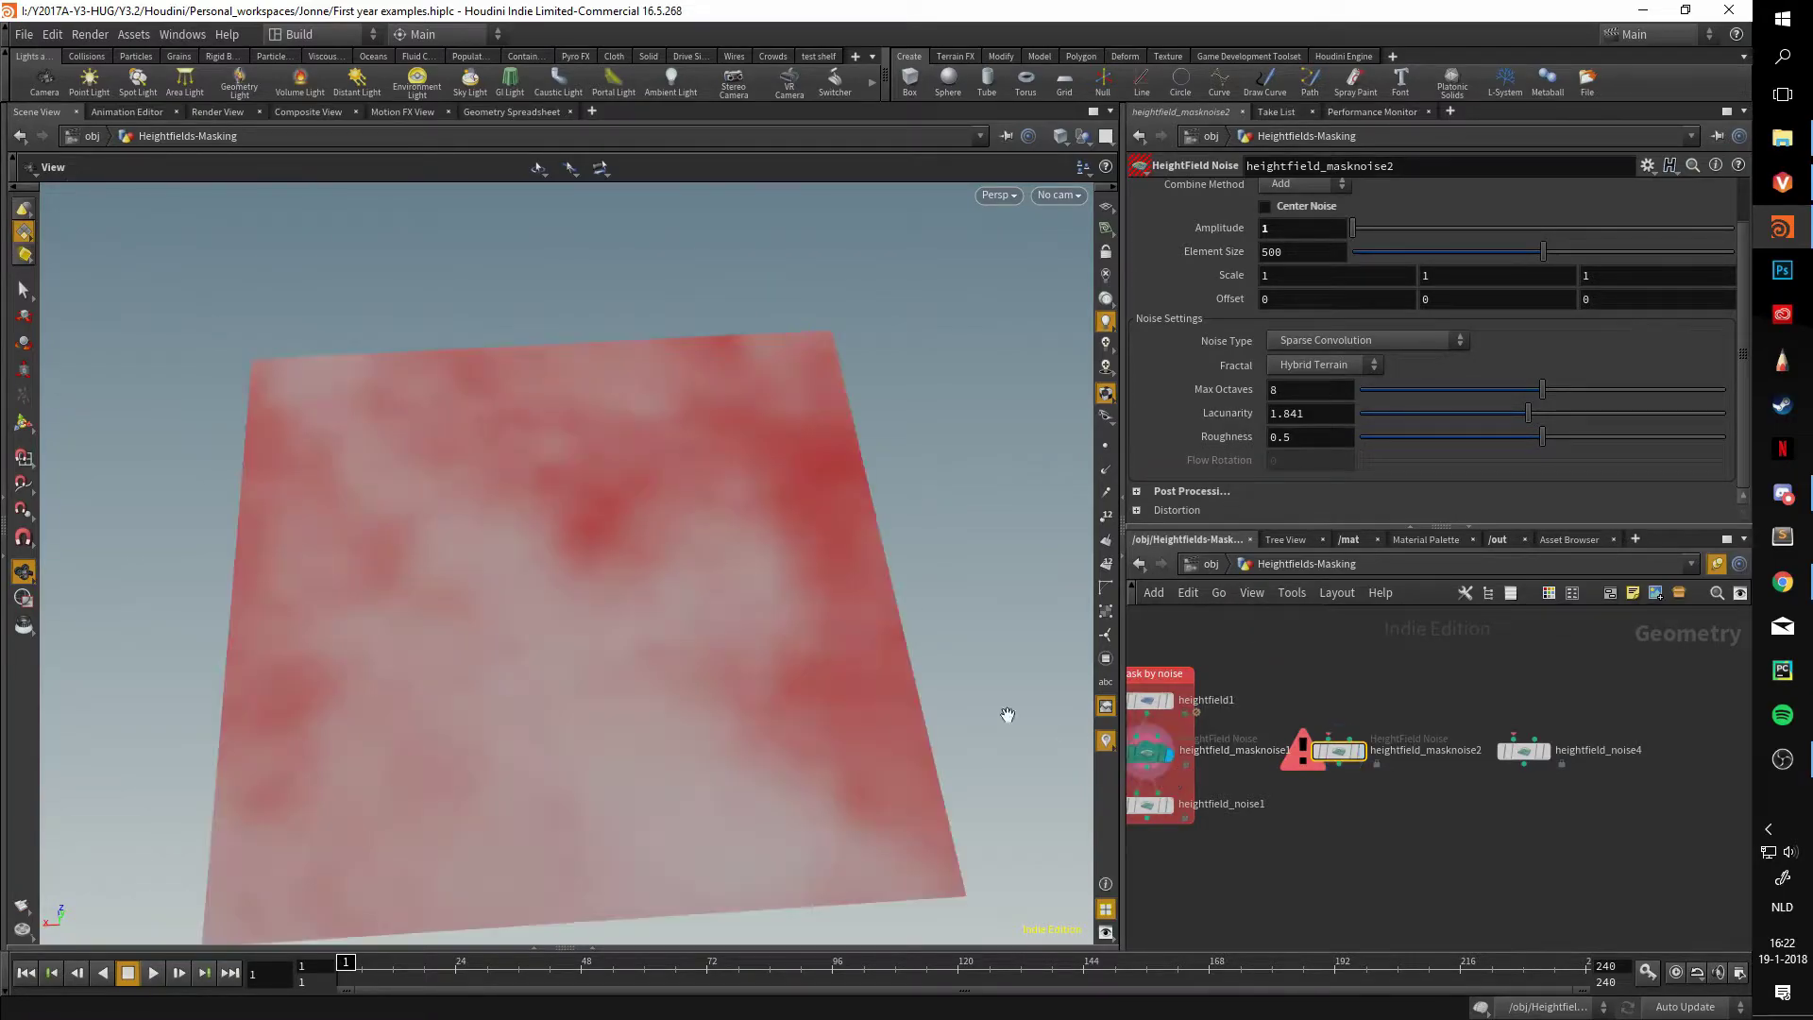
drag(708, 626, 539, 498)
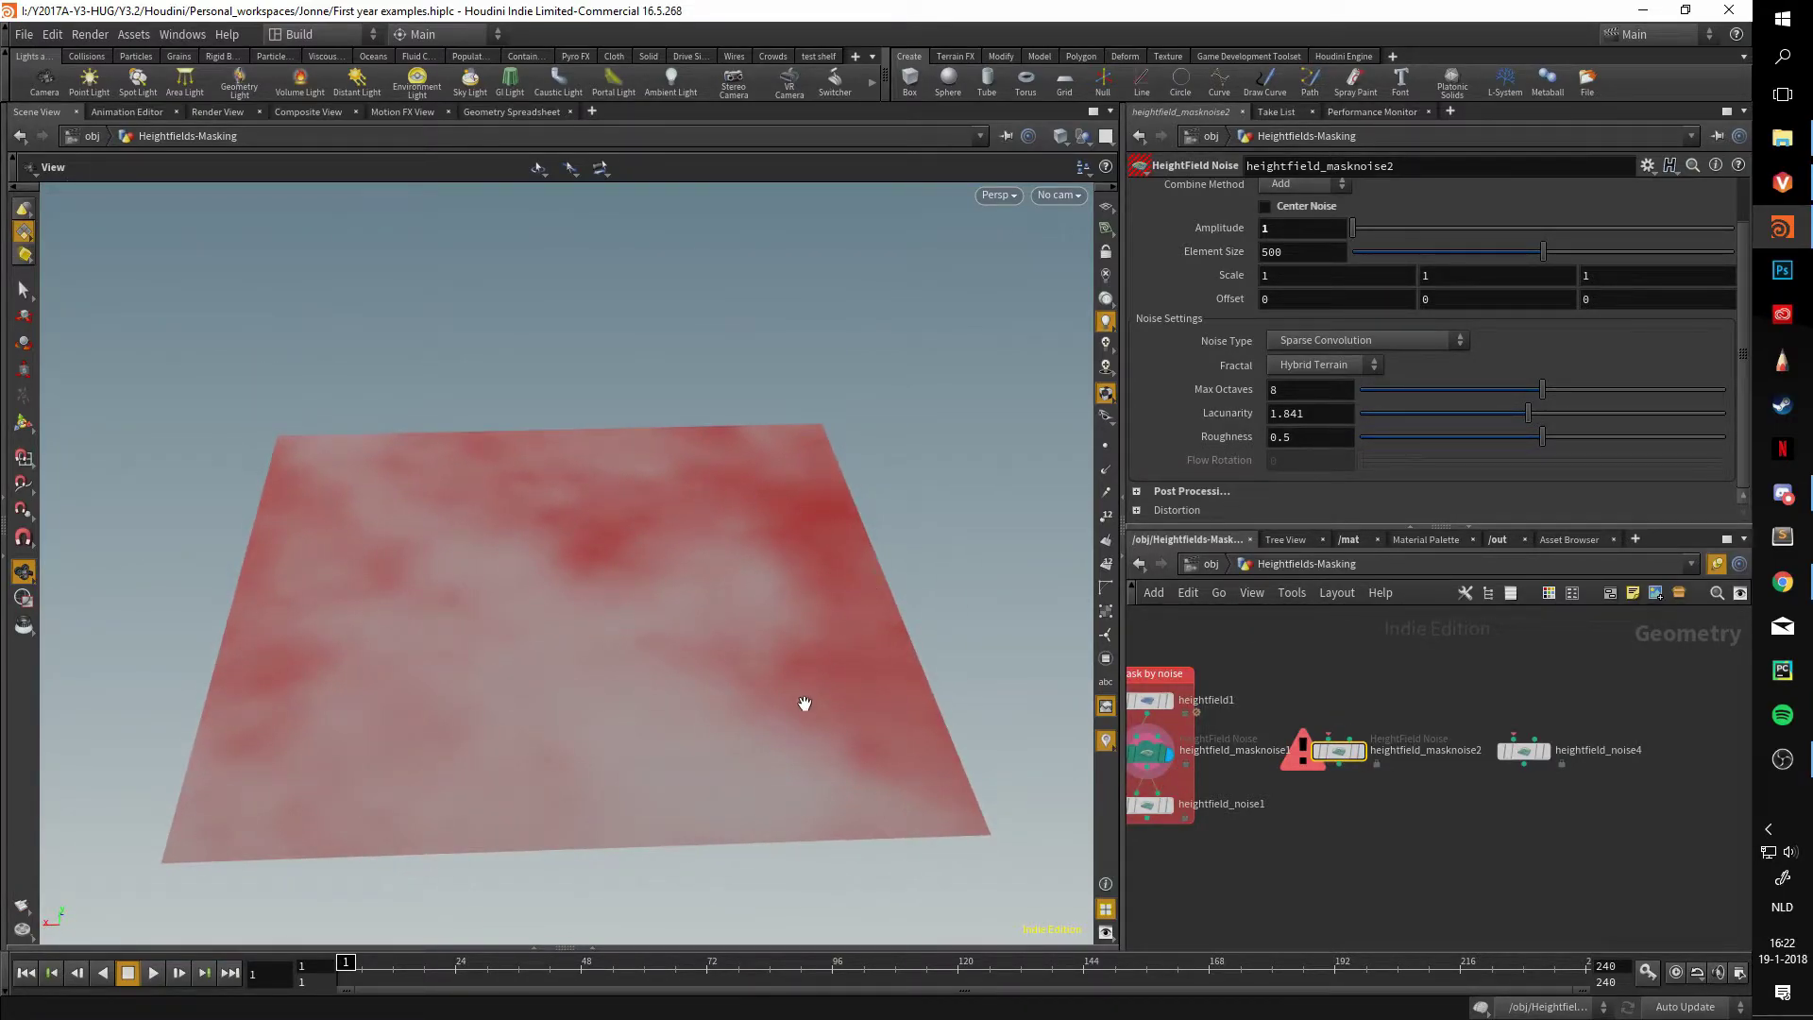
drag(1311, 686, 1392, 818)
- Expand Post Processing on heightfield_masknoise2 and on heightfield_noise4, where Gain and Bias are off
click(1138, 493)
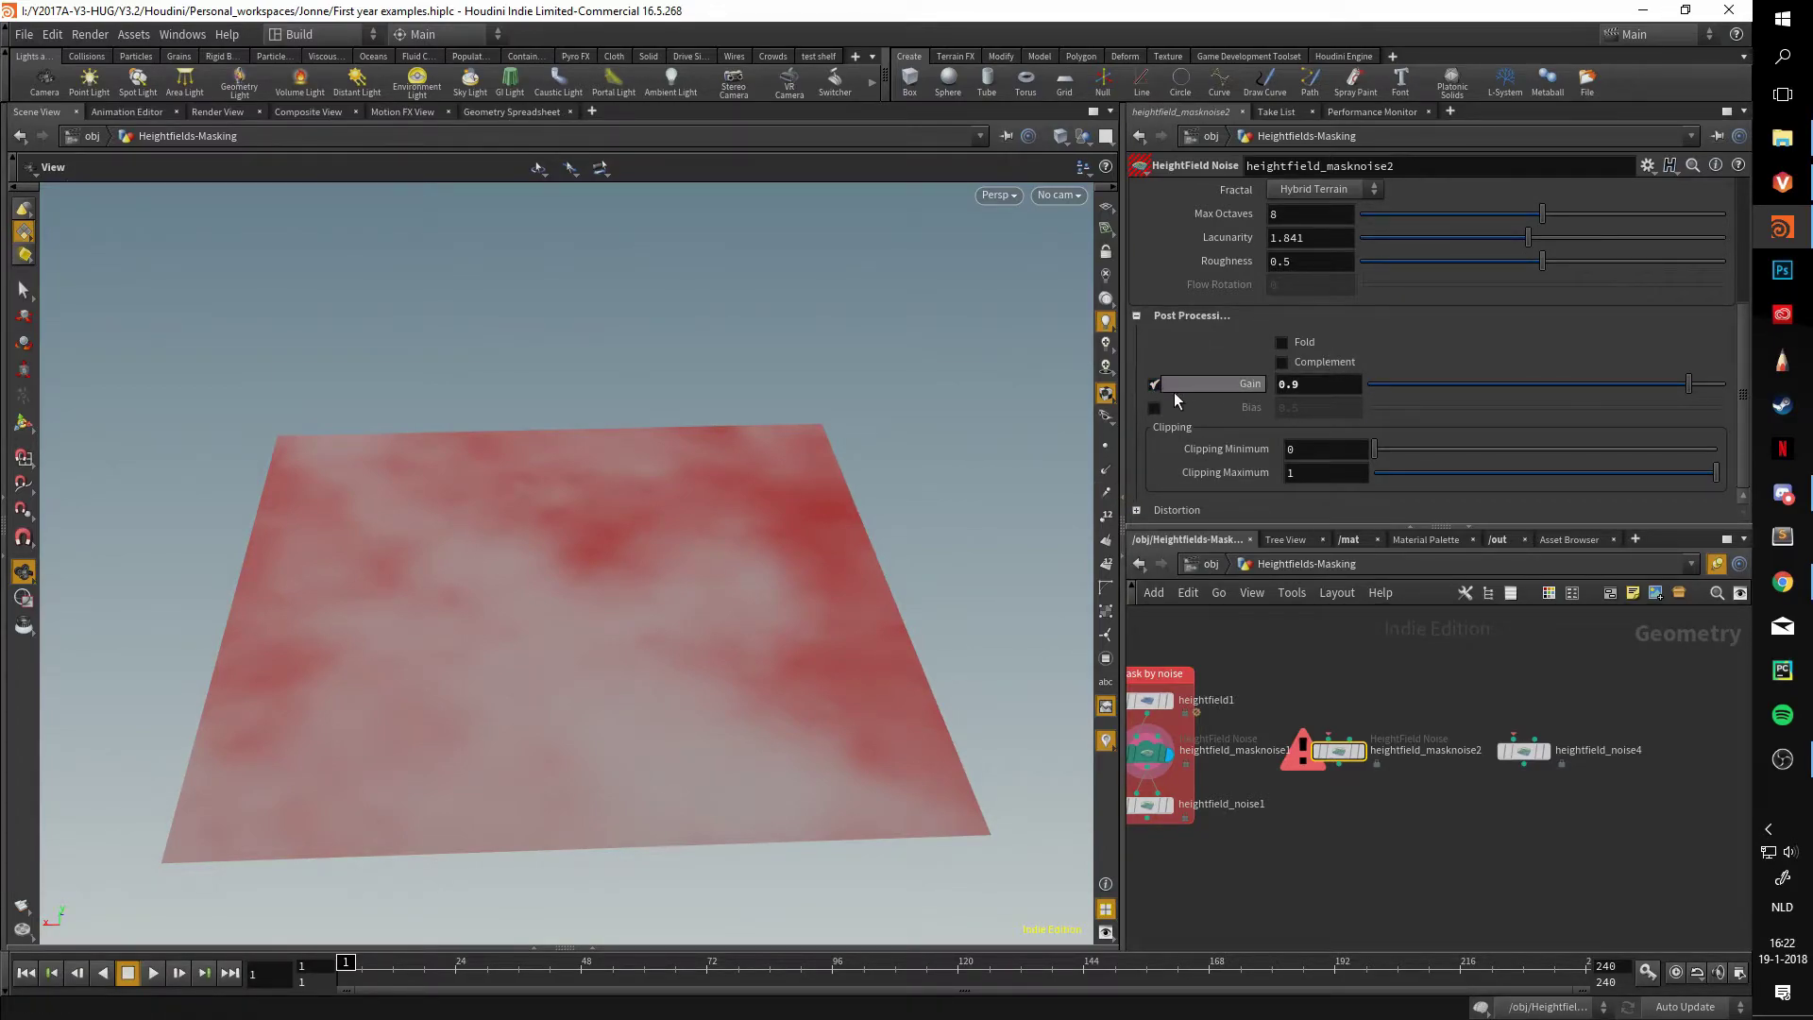
drag(1477, 686, 1628, 835)
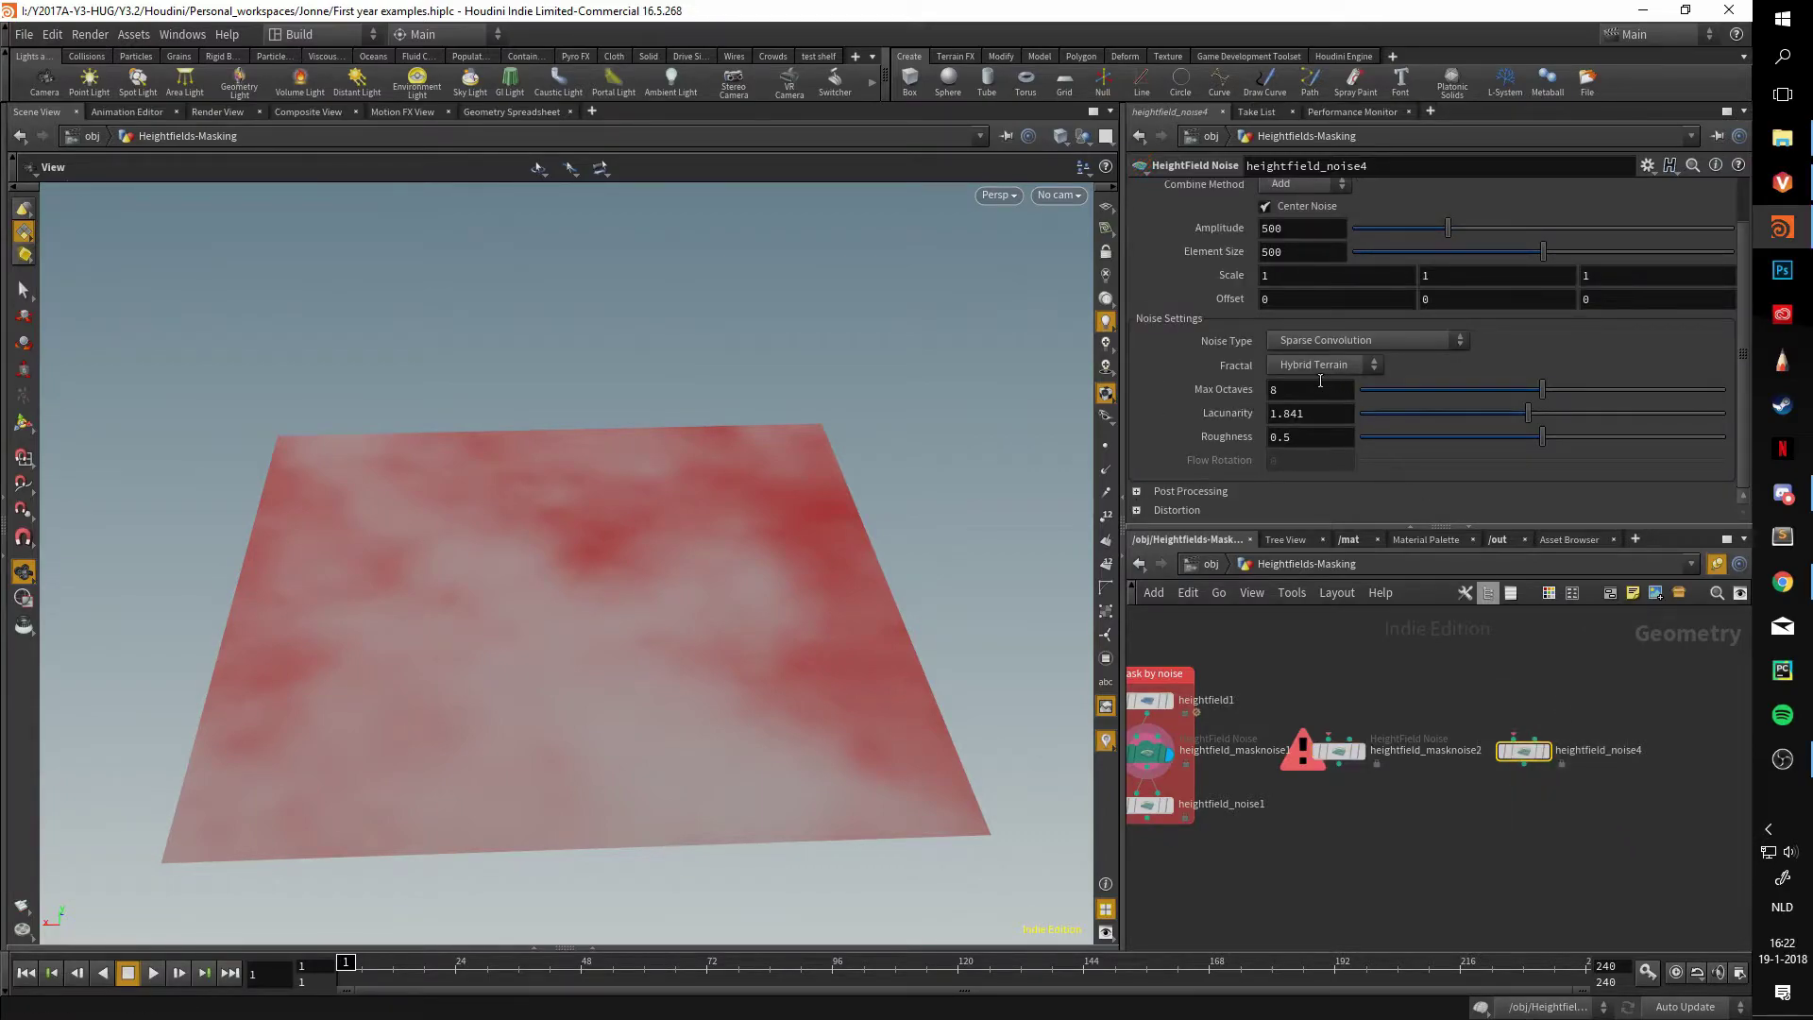
click(1170, 491)
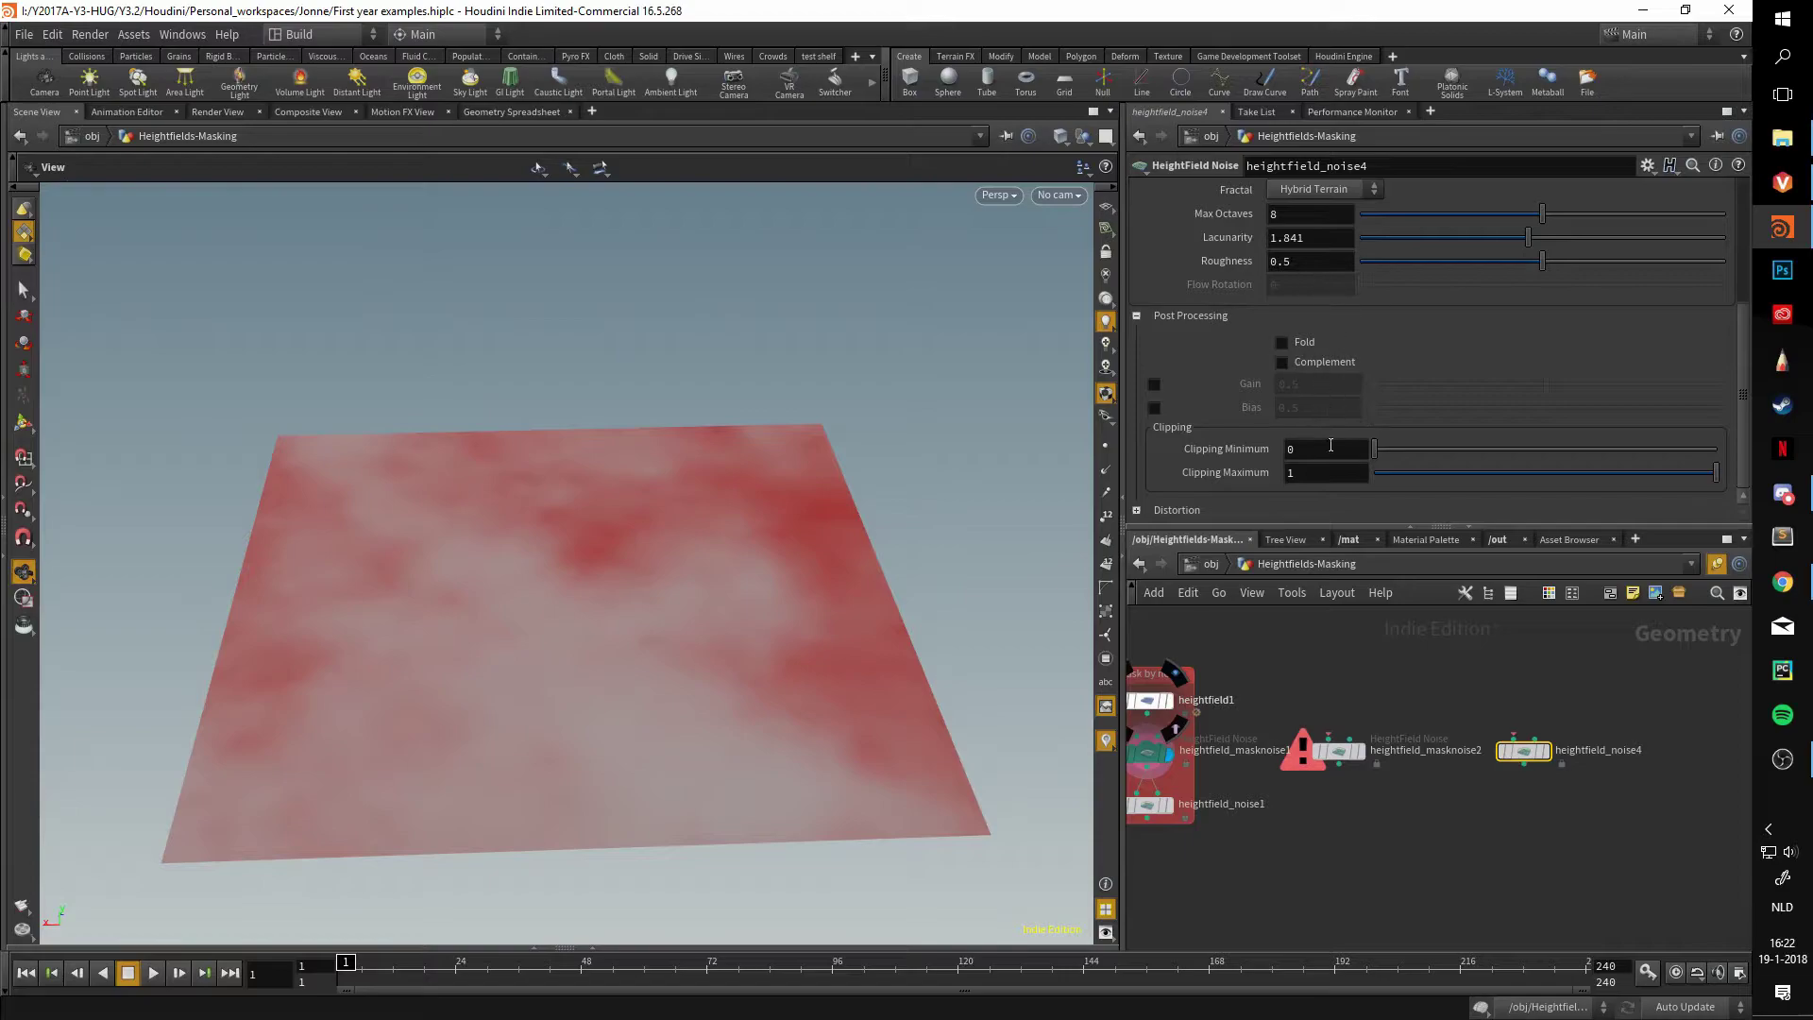
- Display and select heightfield_masknoise1 to edit its red mask
click(1352, 755)
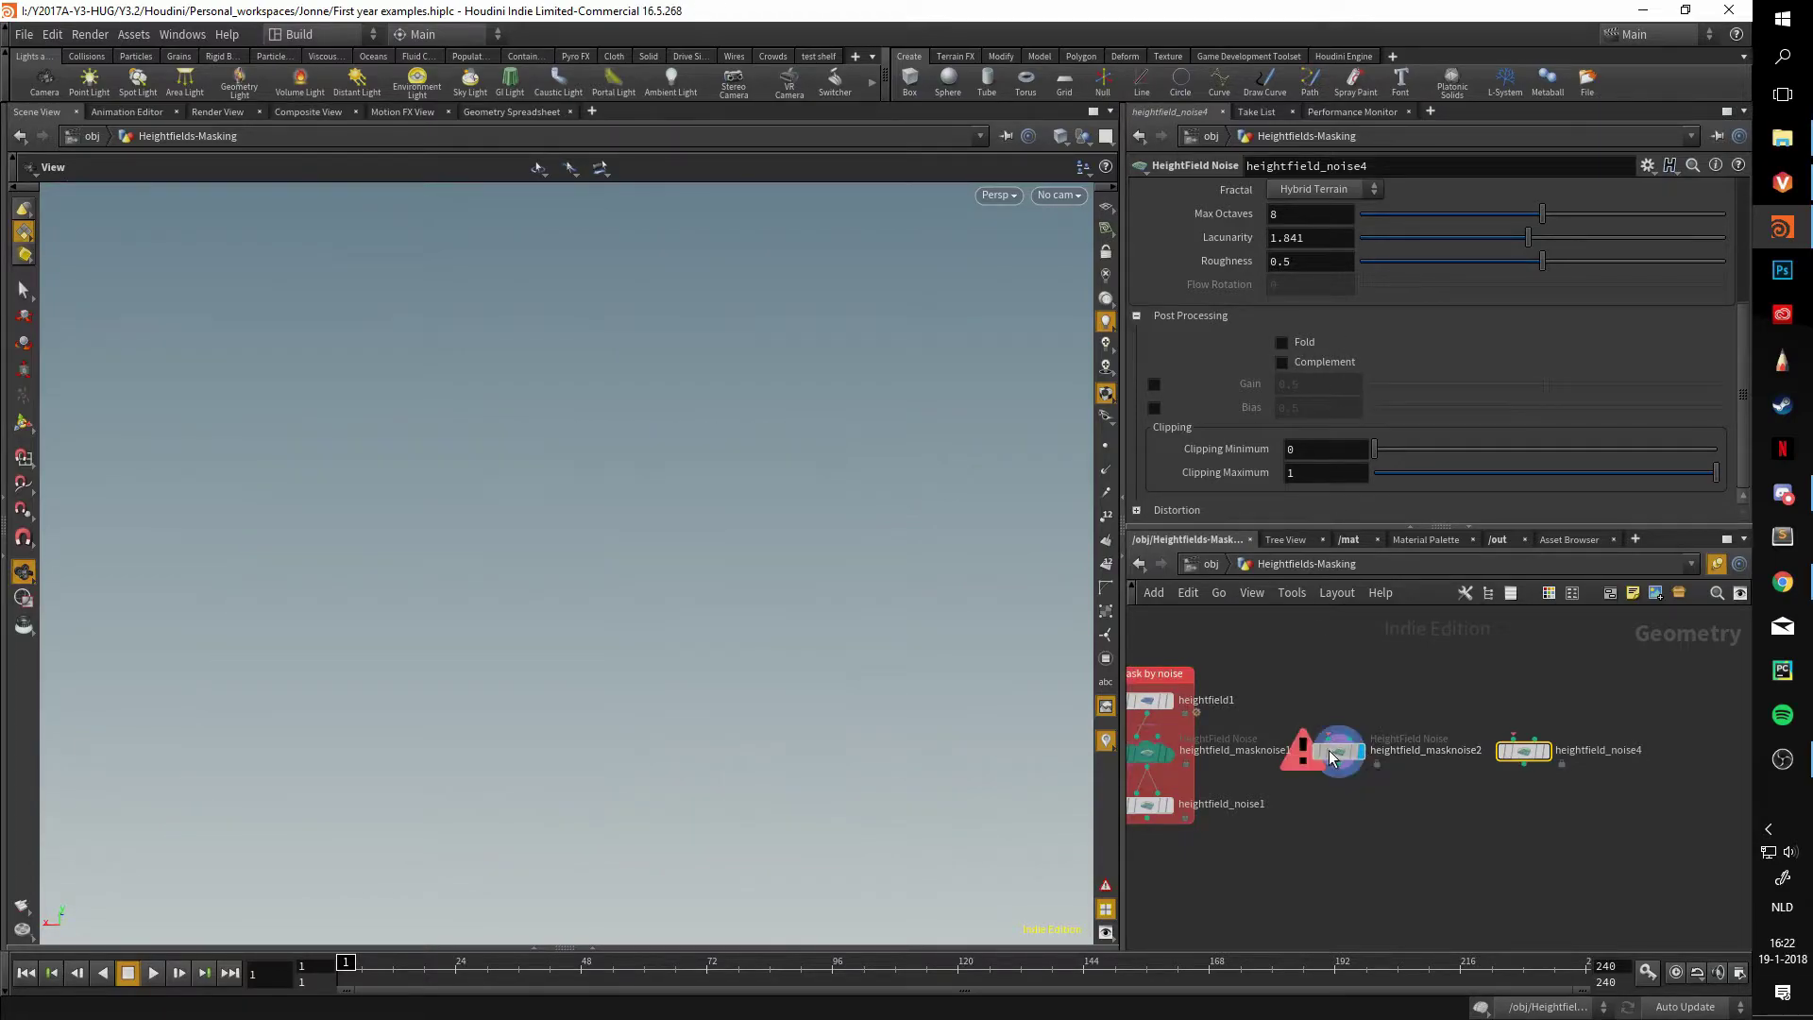
middle_drag(1229, 701, 1459, 696)
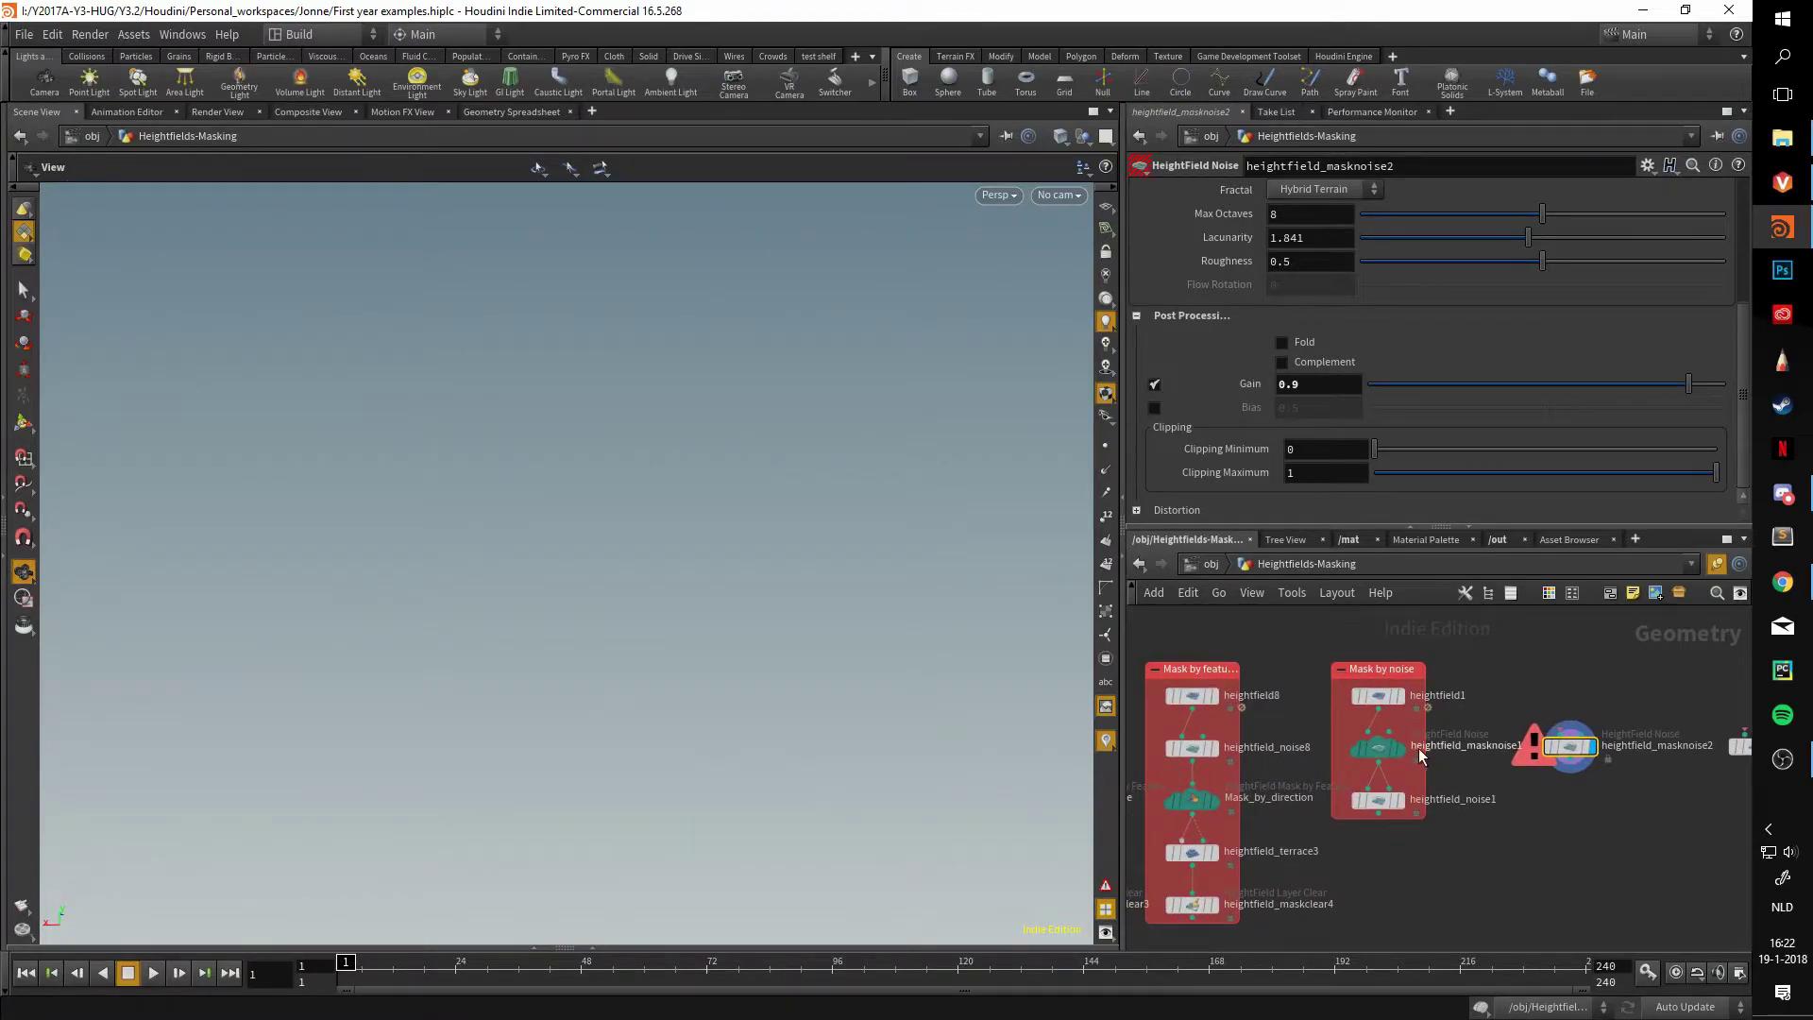
click(1392, 750)
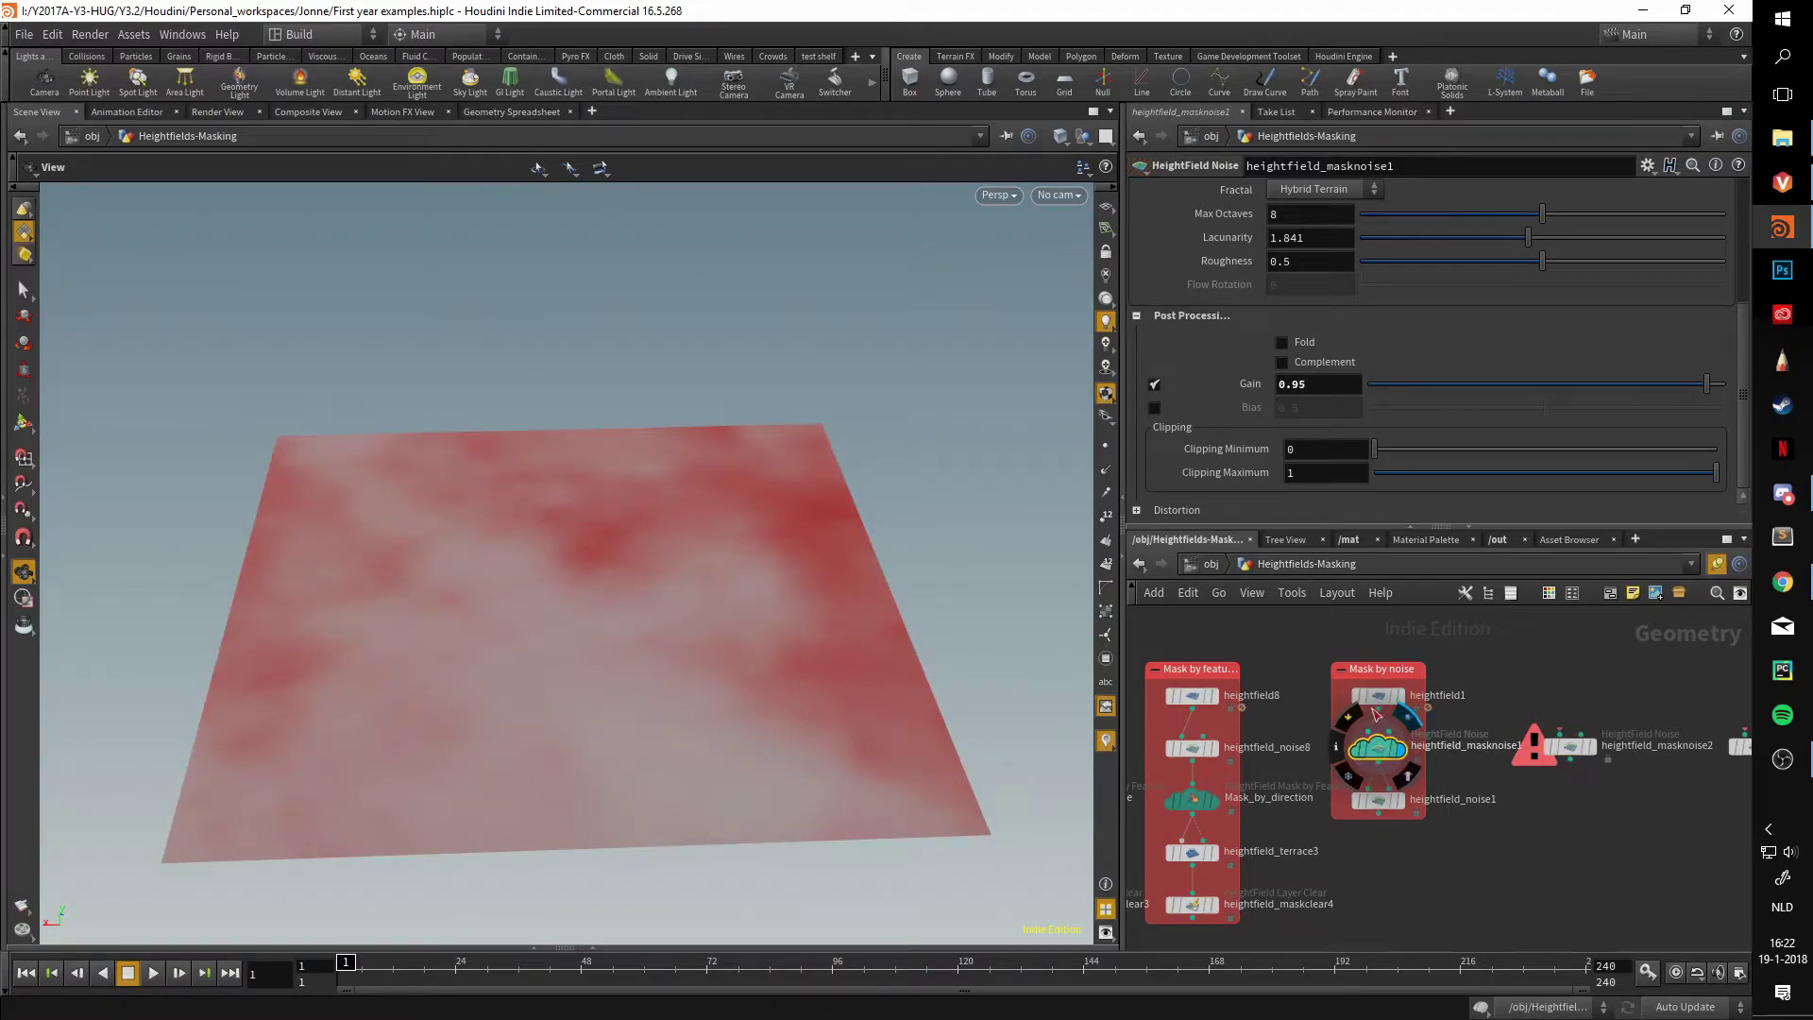
click(1392, 750)
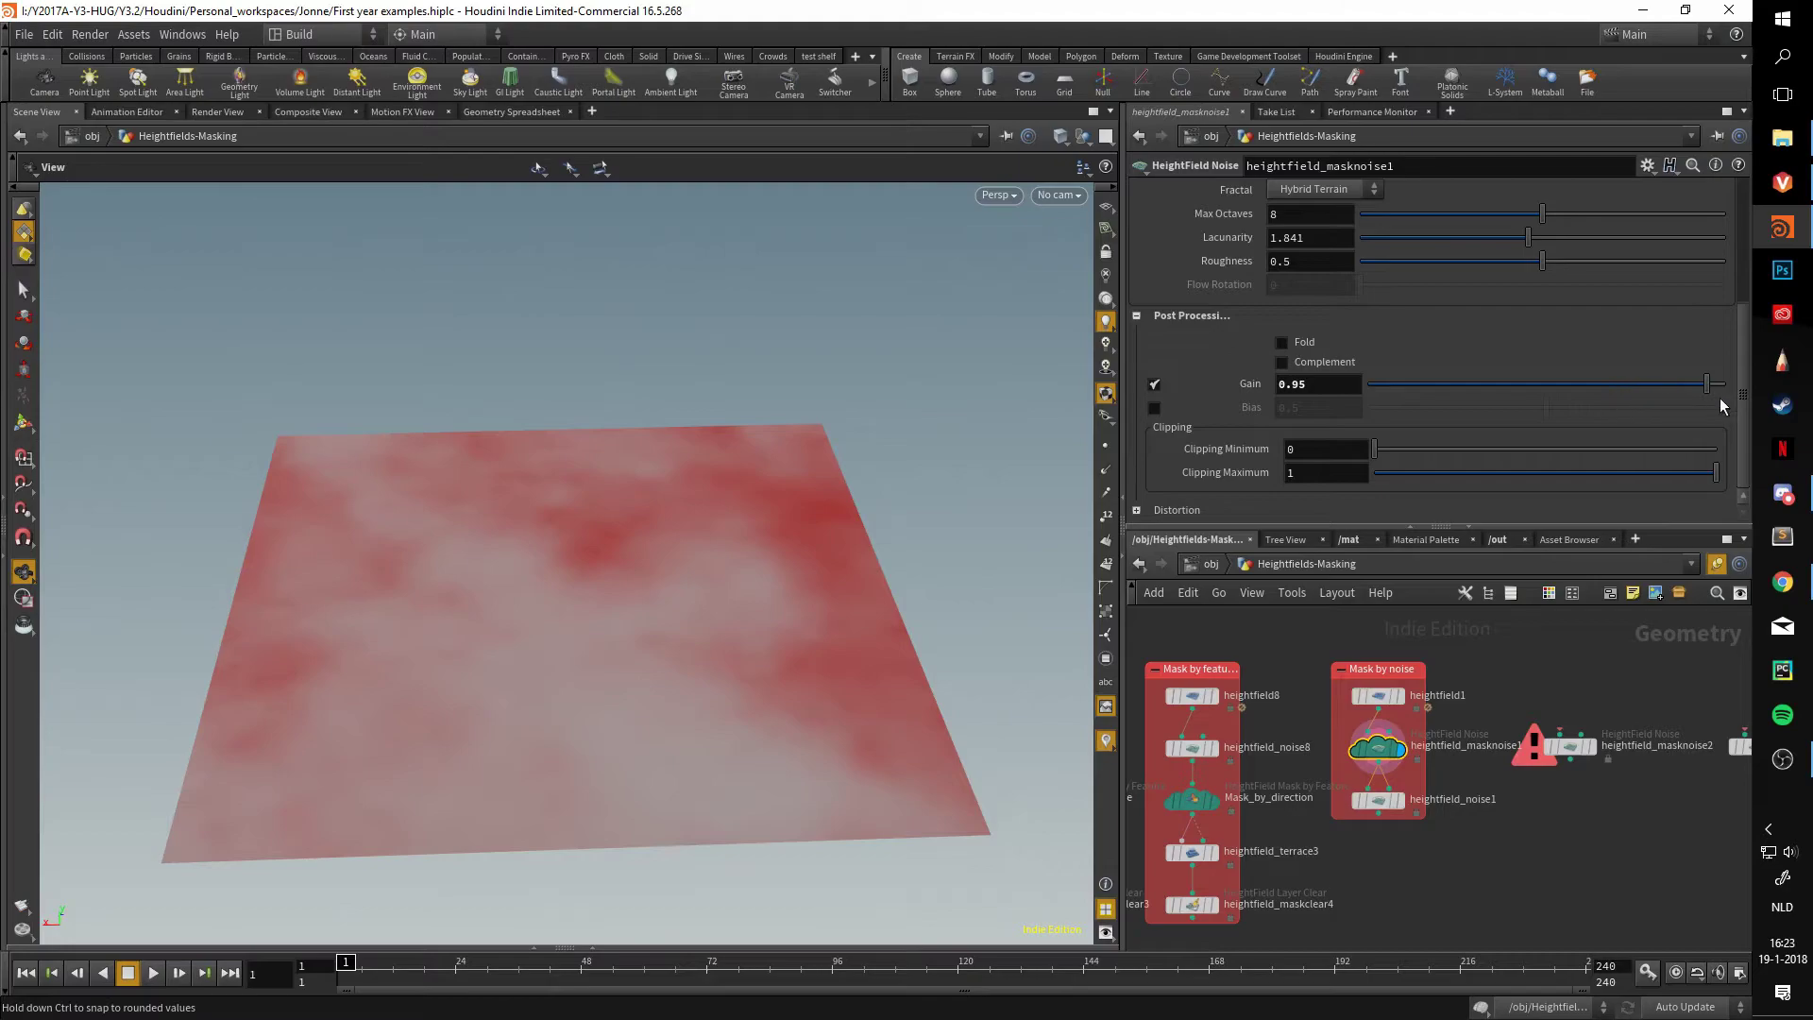
- Sweep the mask Gain between 0 and 1, settling on 1 for strong red patches
drag(1707, 395, 1689, 387)
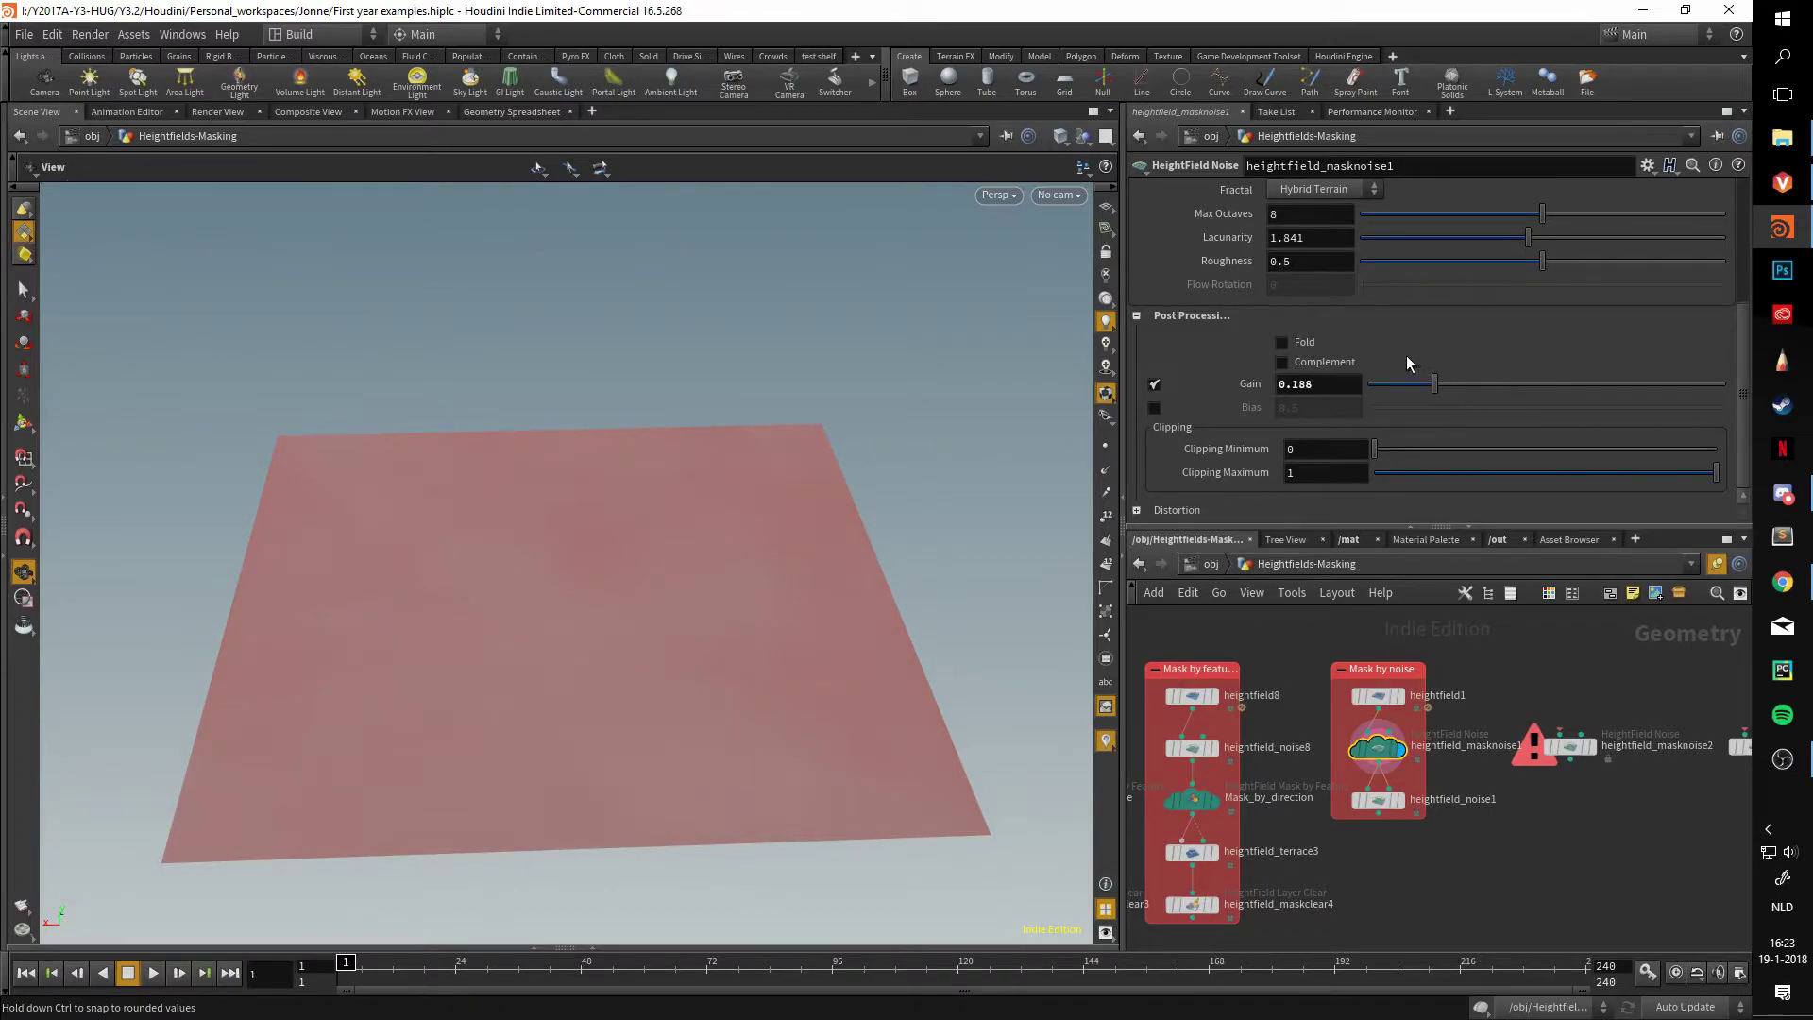
drag(1341, 346, 1540, 348)
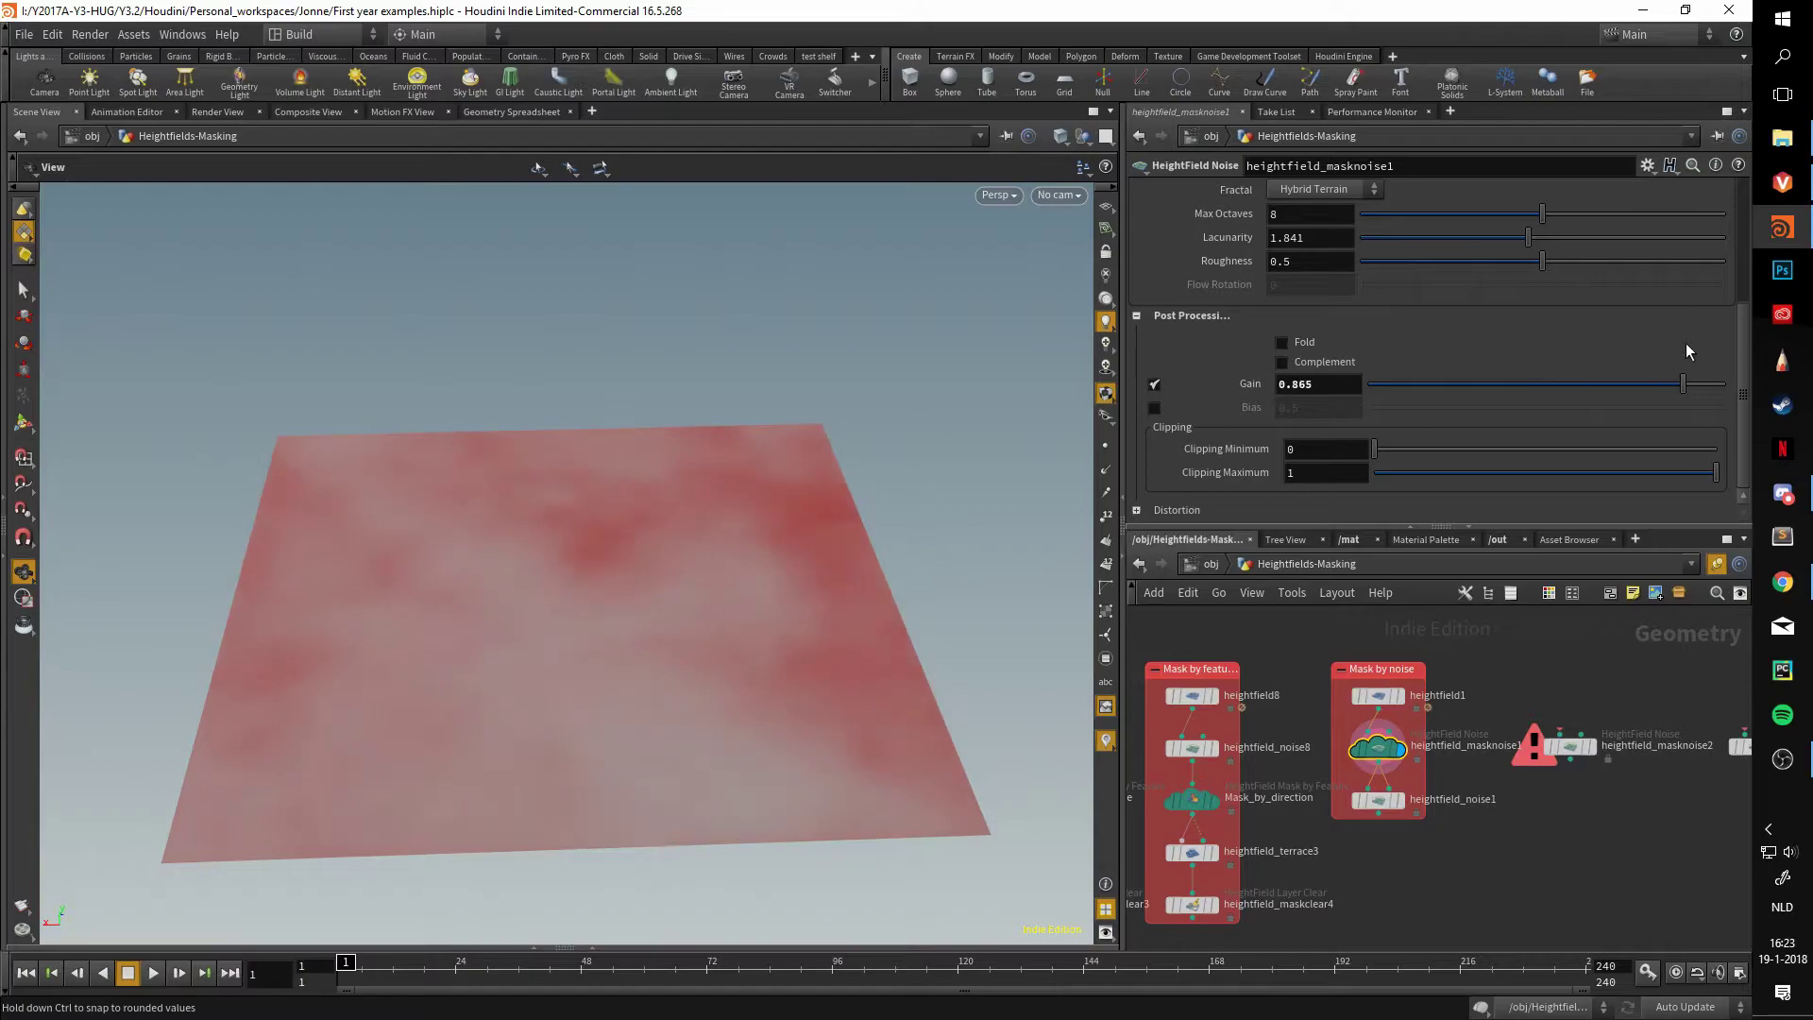
drag(1721, 355, 1782, 361)
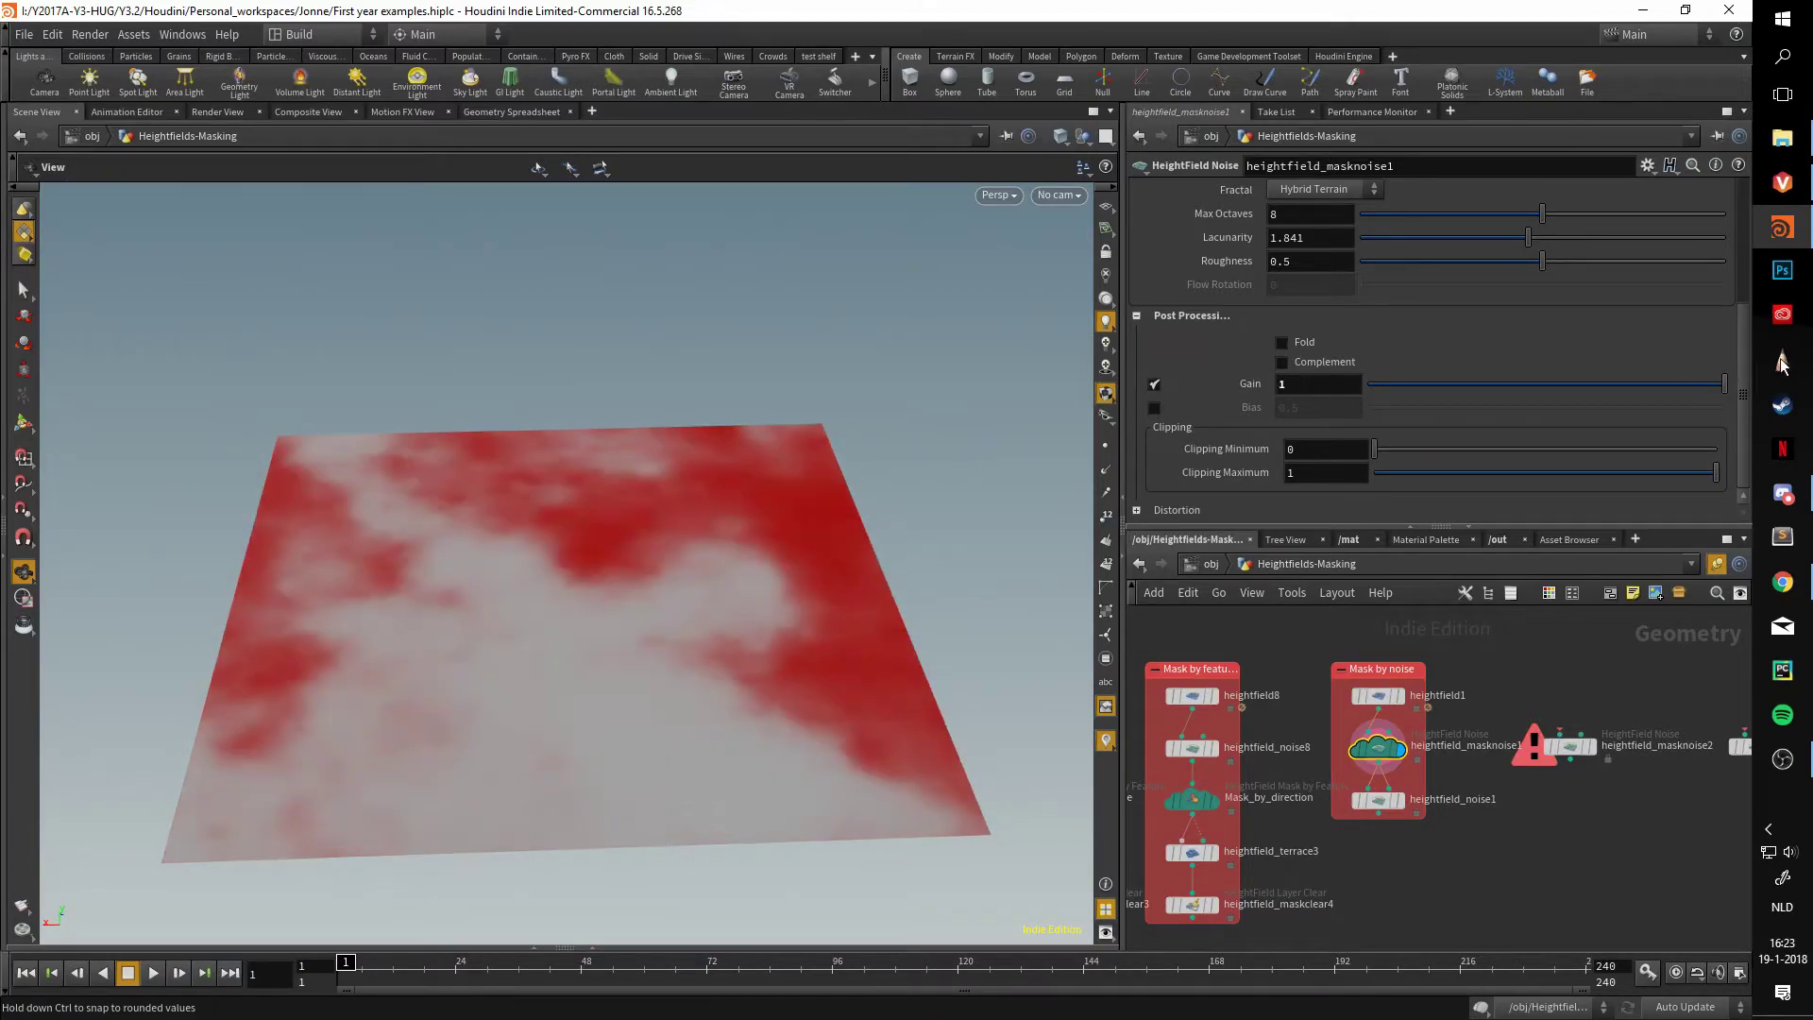
drag(902, 553, 896, 611)
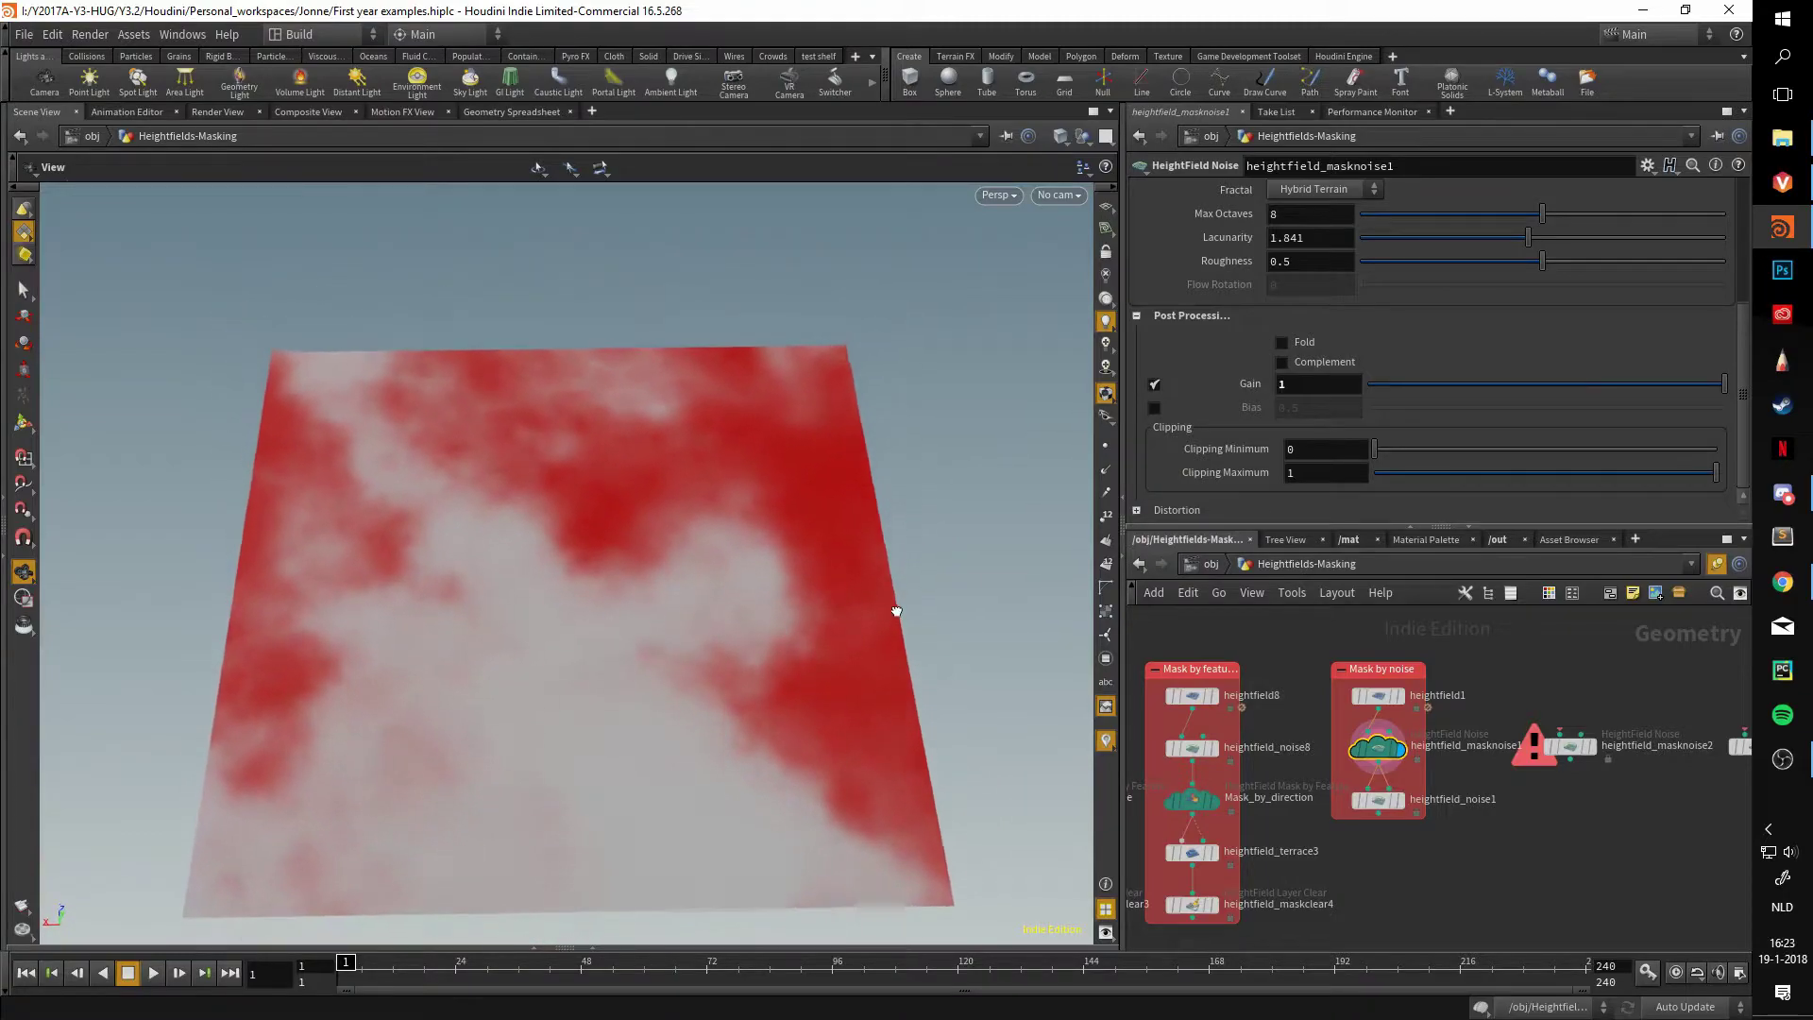
drag(1008, 409, 725, 447)
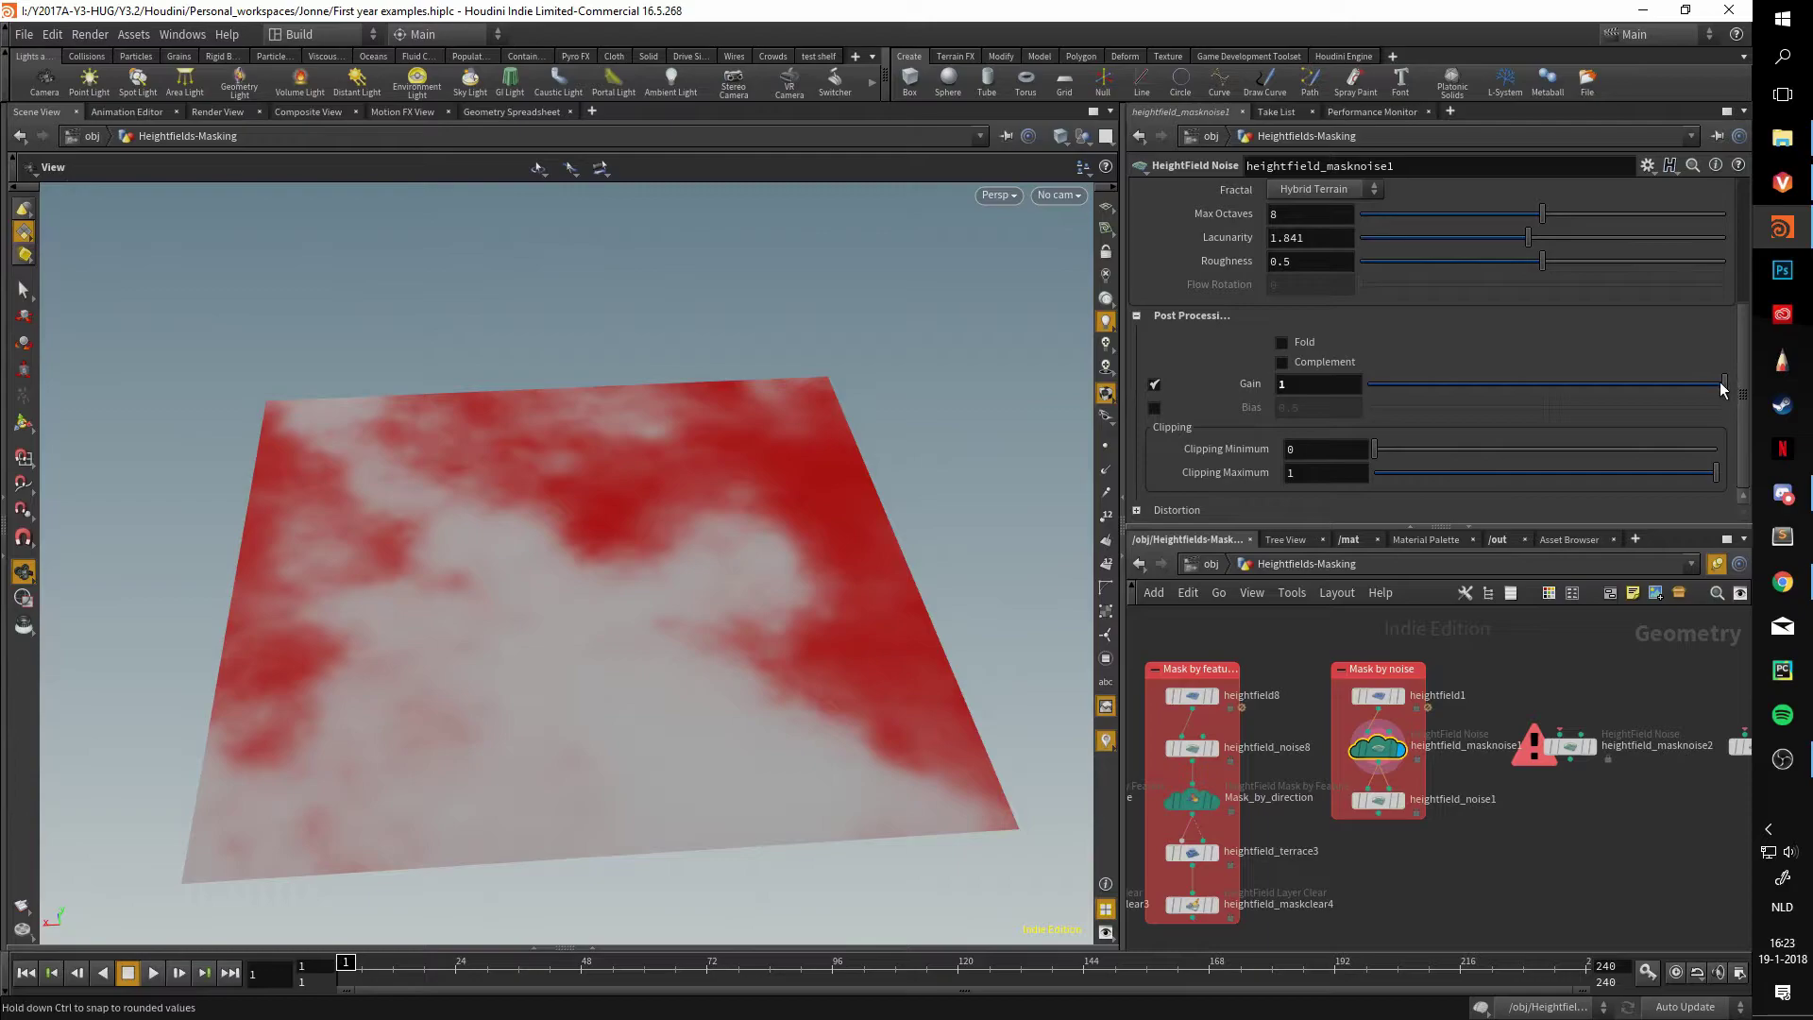
drag(1721, 384, 1371, 369)
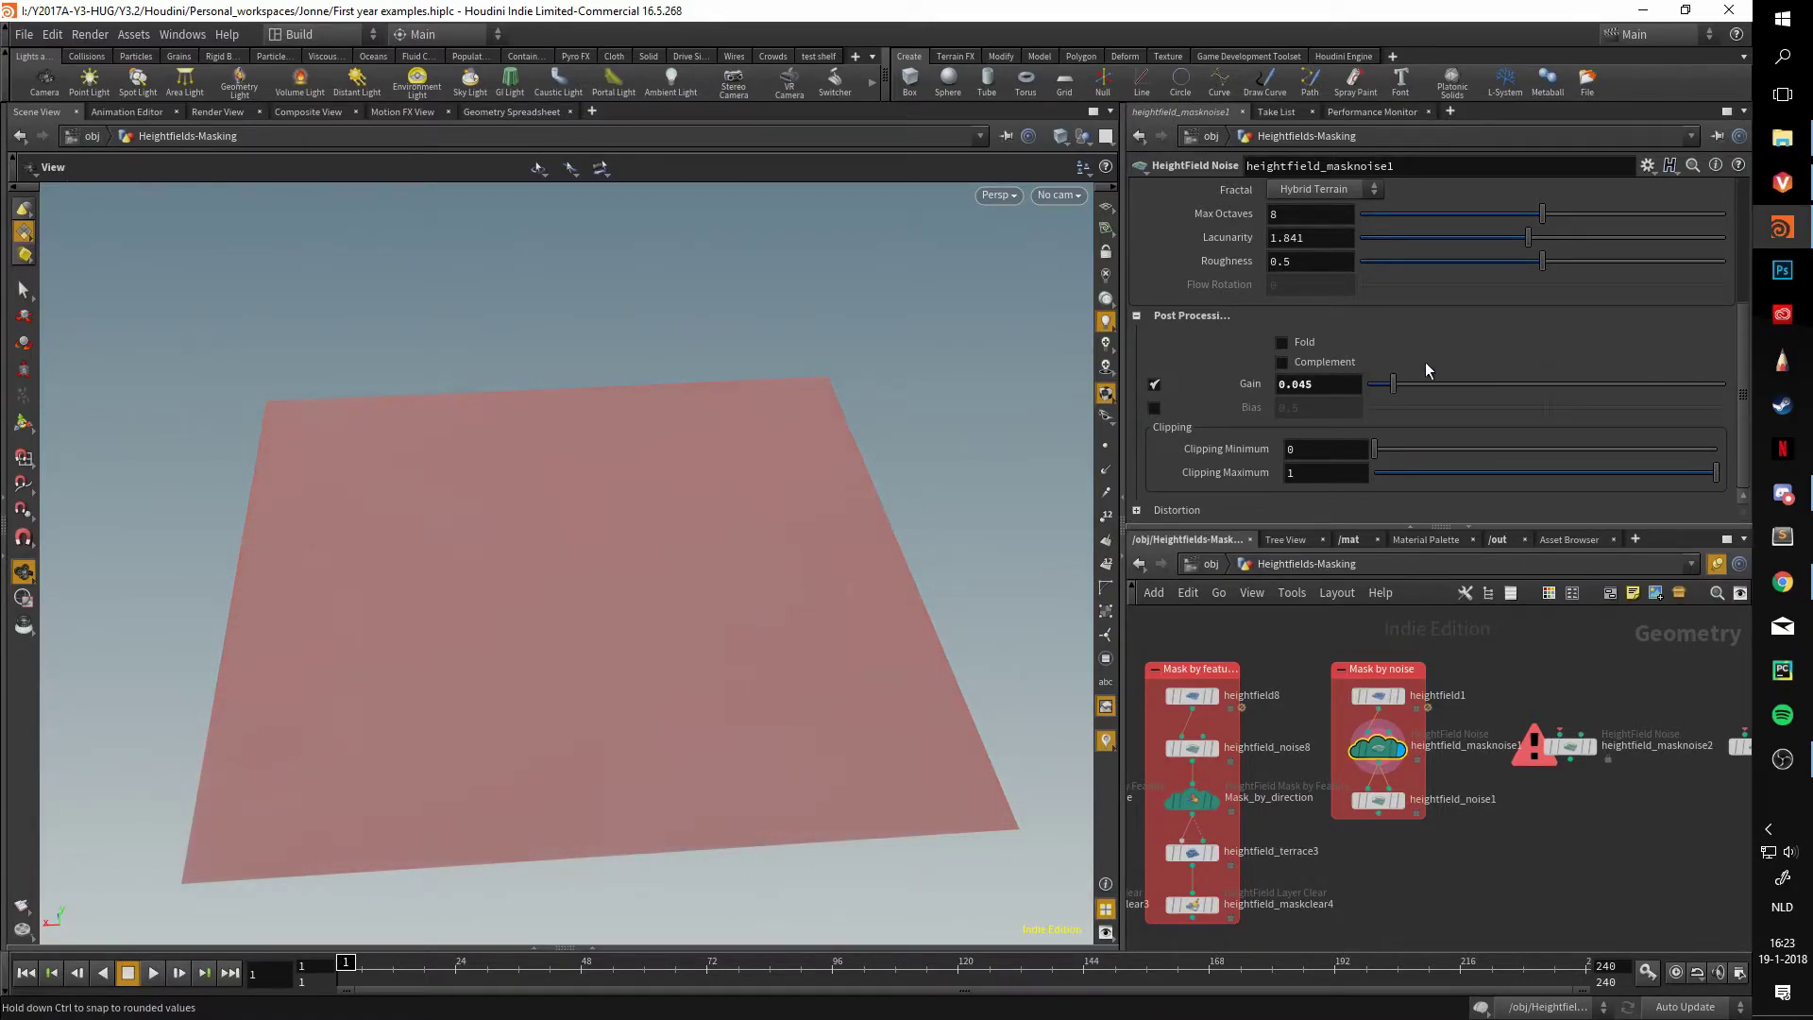
drag(1565, 378, 1725, 372)
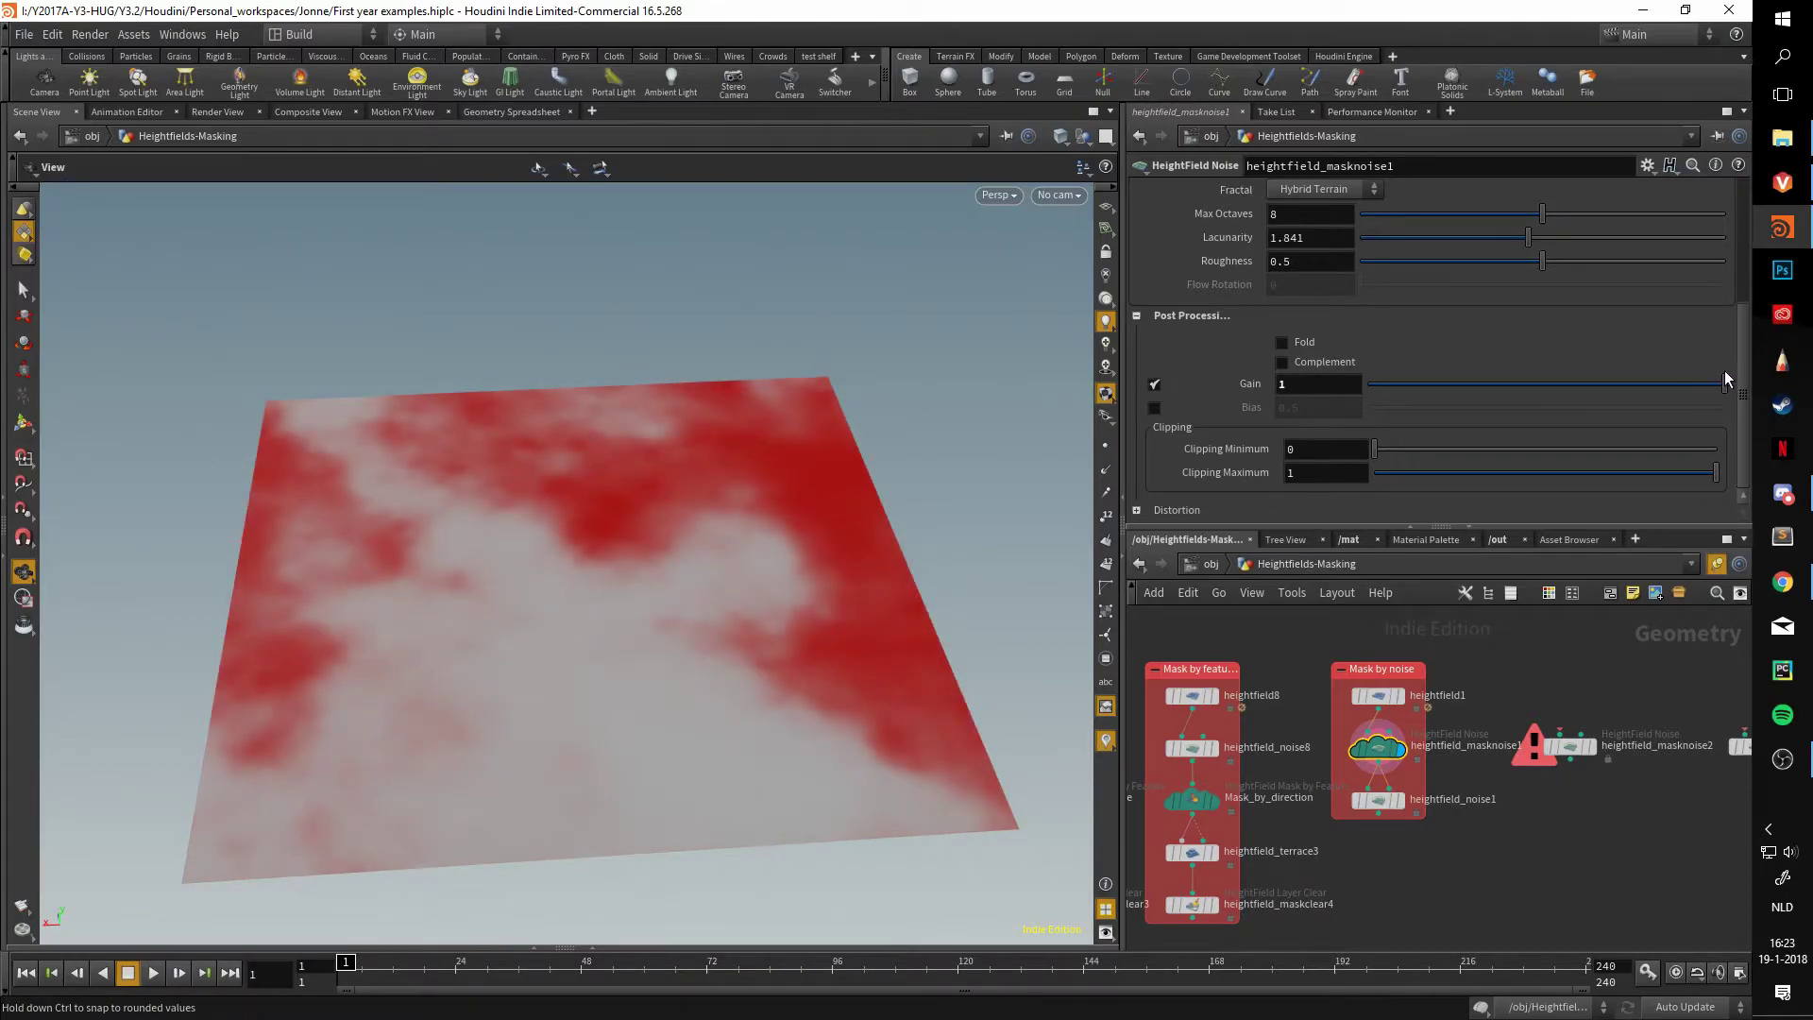
- Enable Bias on heightfield_masknoise1 and adjust it, finishing at 0.444
click(1154, 409)
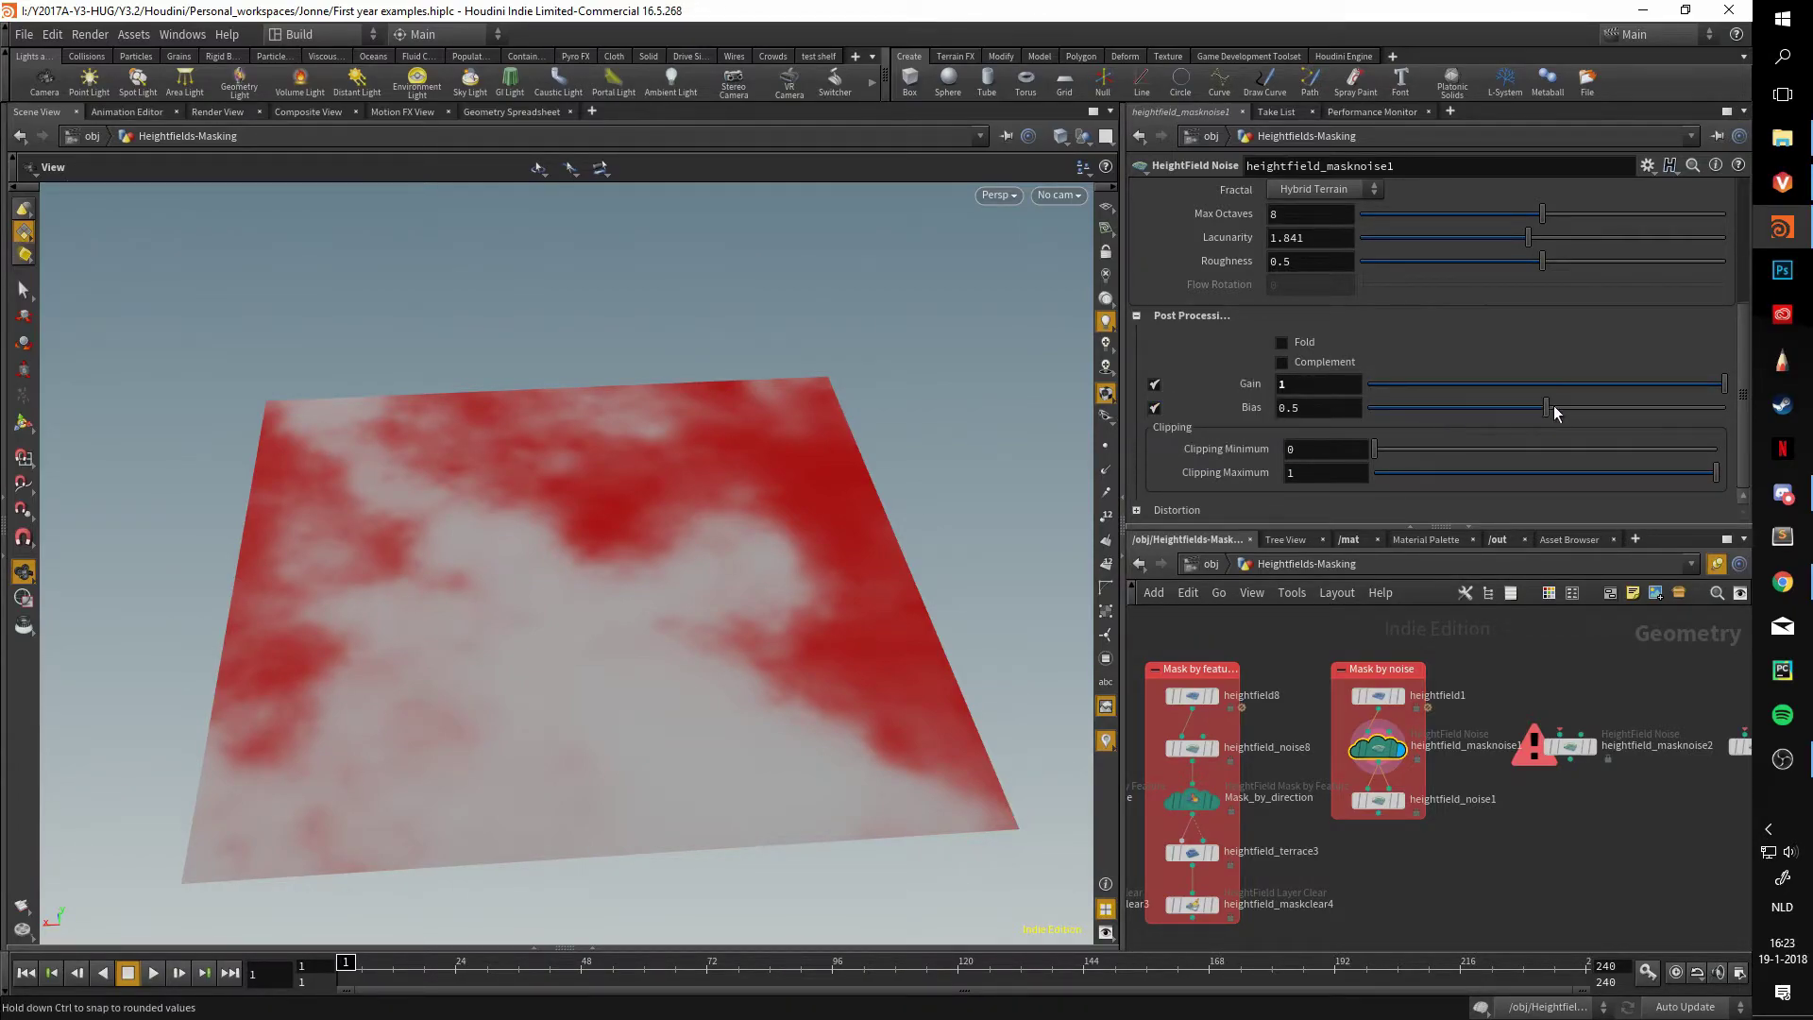
mouse_move(1546, 408)
mouse_down()
mouse_move(1509, 398)
mouse_move(1577, 391)
mouse_move(1550, 393)
mouse_up()
drag(1314, 407, 1283, 383)
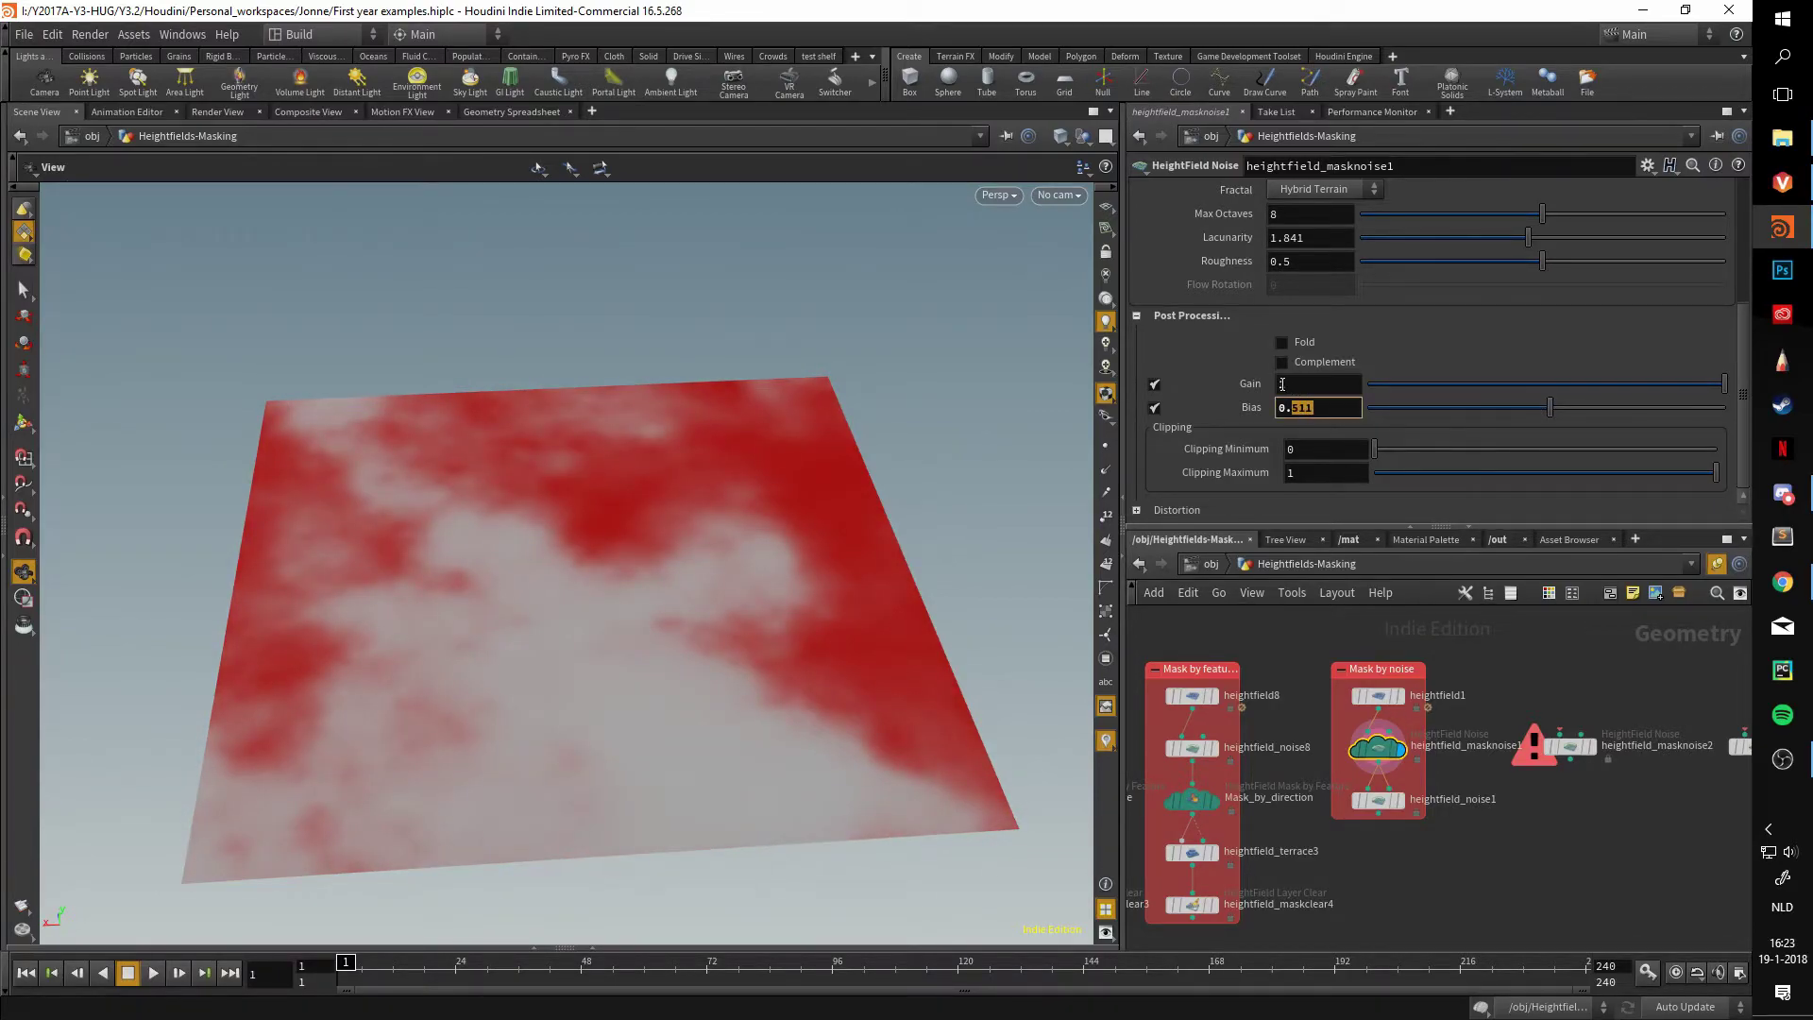
text(5)
key(Return)
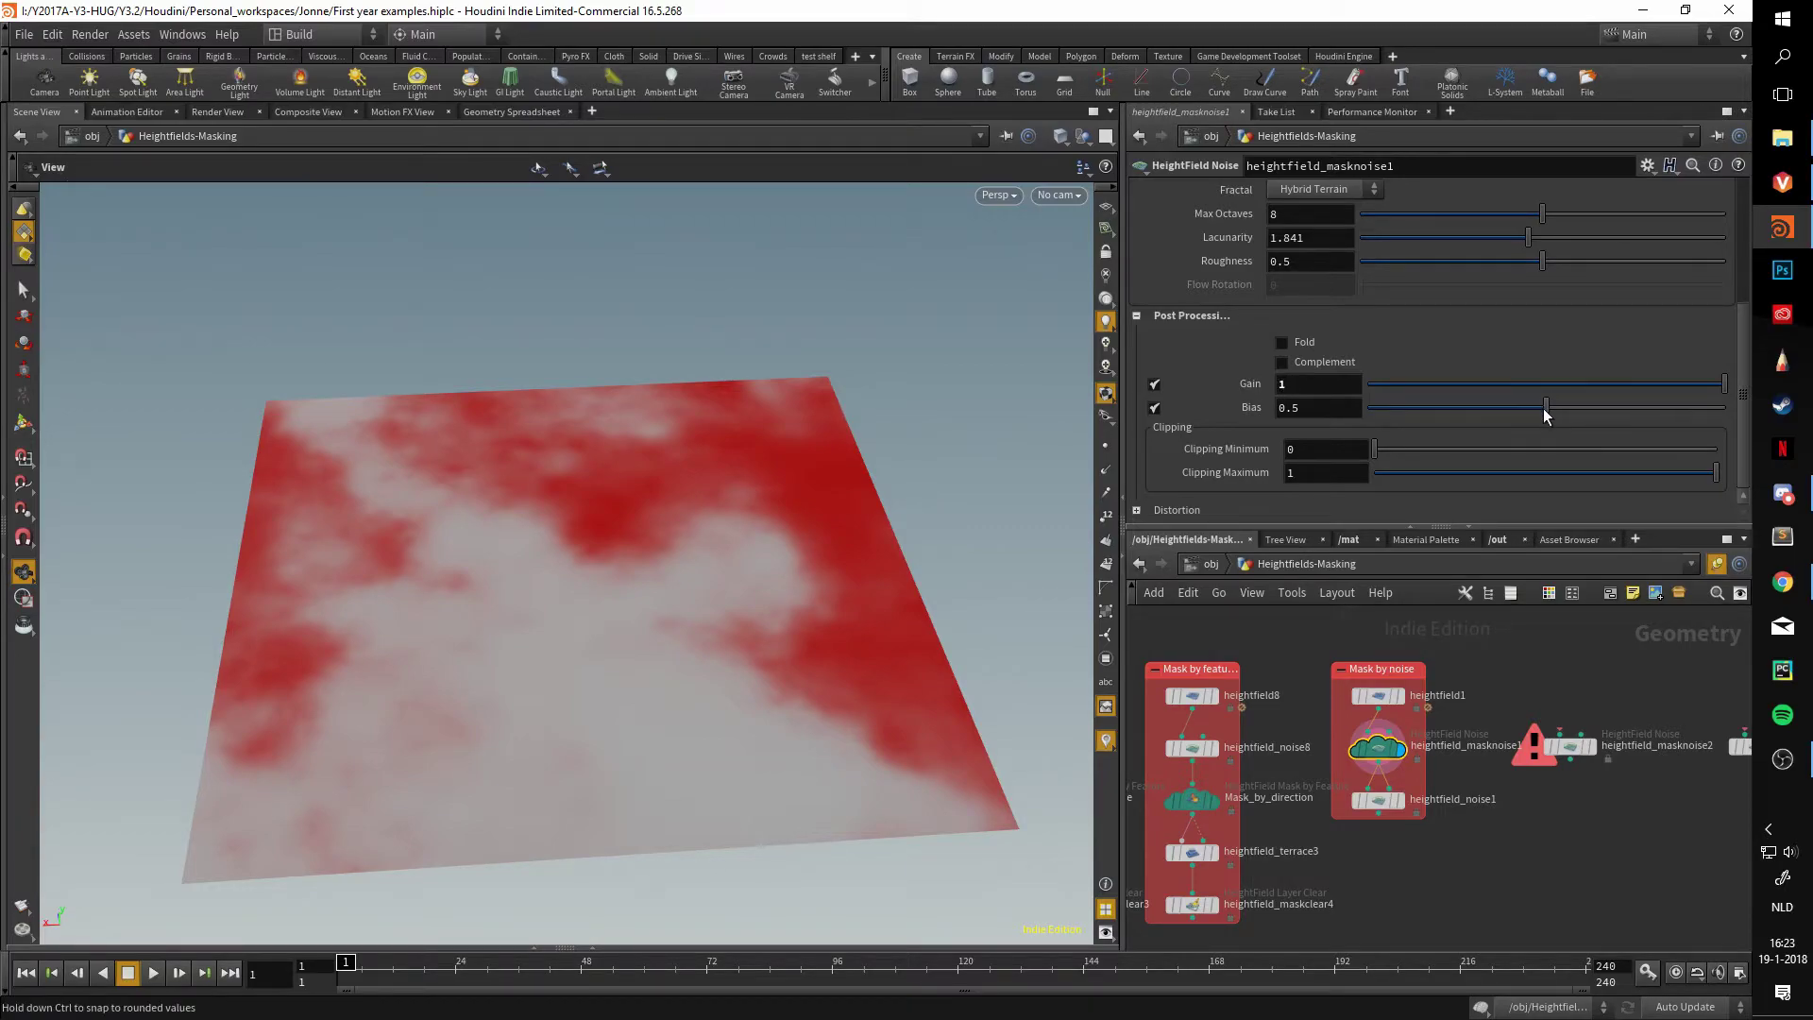
mouse_move(1546, 412)
mouse_down()
mouse_move(1565, 404)
mouse_move(1516, 391)
mouse_move(1568, 390)
mouse_move(1509, 397)
mouse_move(1527, 393)
mouse_up()
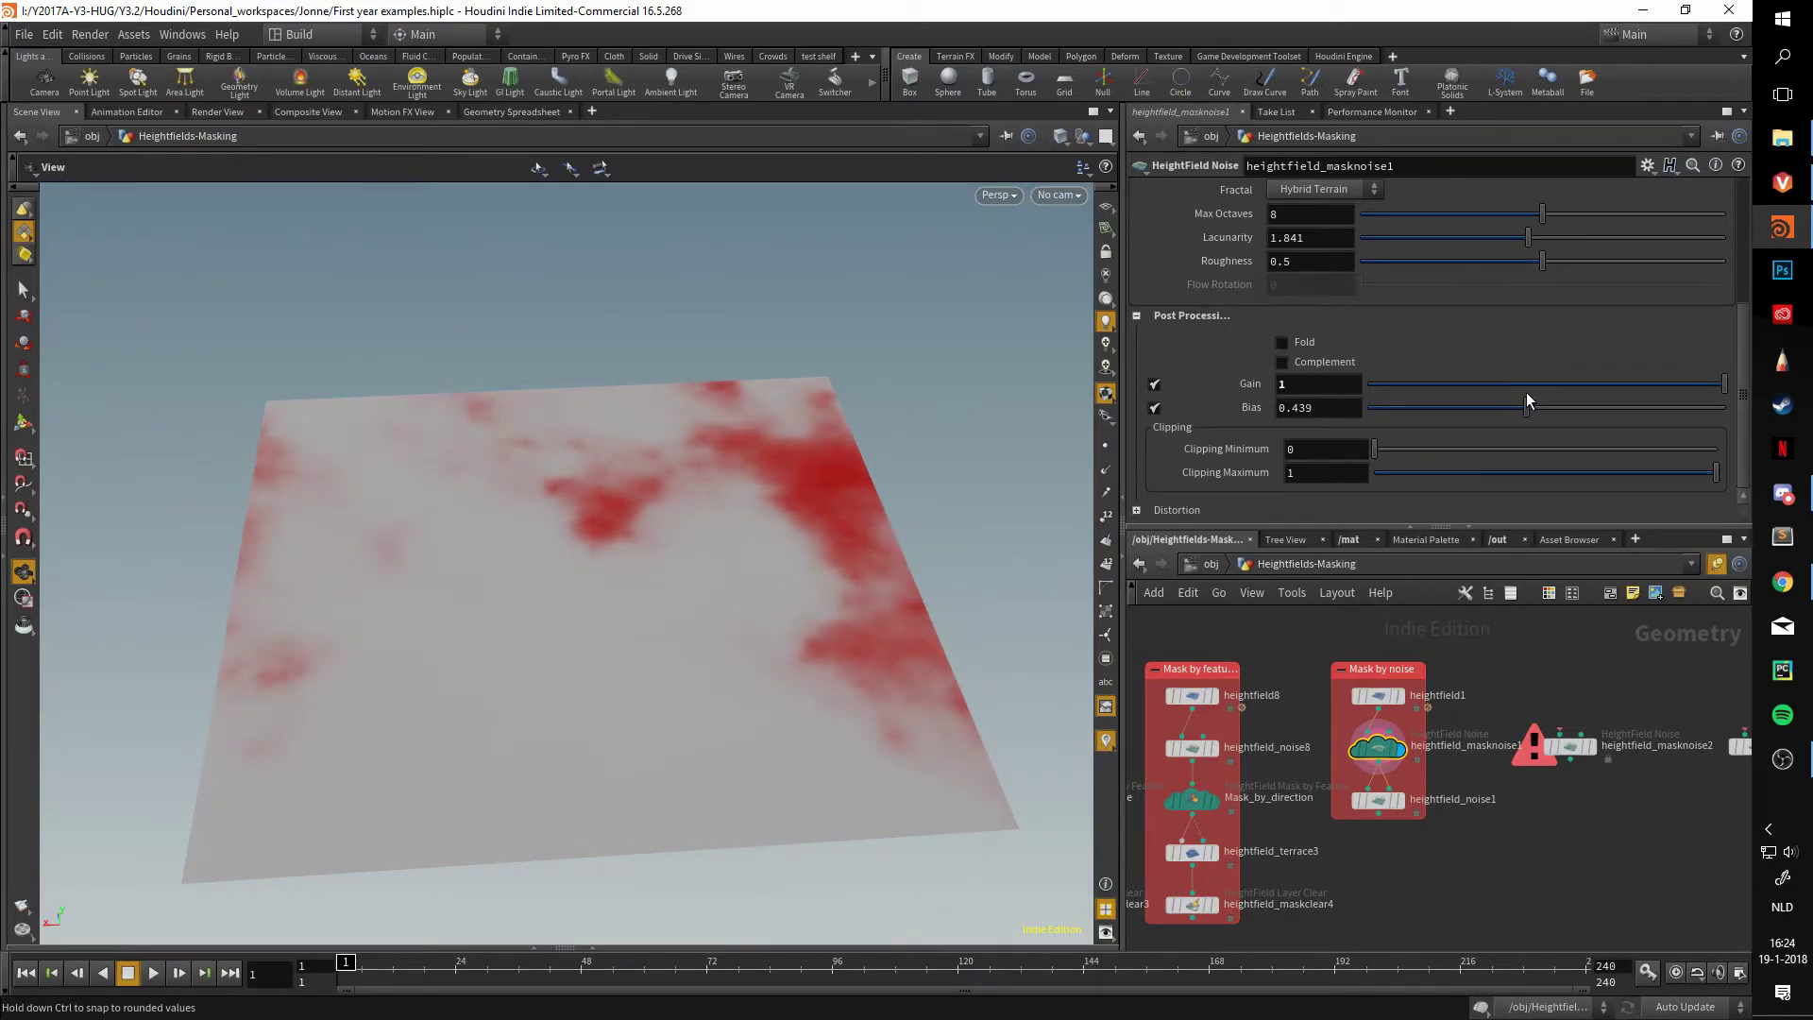
- Disable Bias and set Element Size 392, Max Octaves 8.91, Lacunarity 1.78, Roughness 0.663
click(1154, 408)
scroll(1255, 393, up, 3)
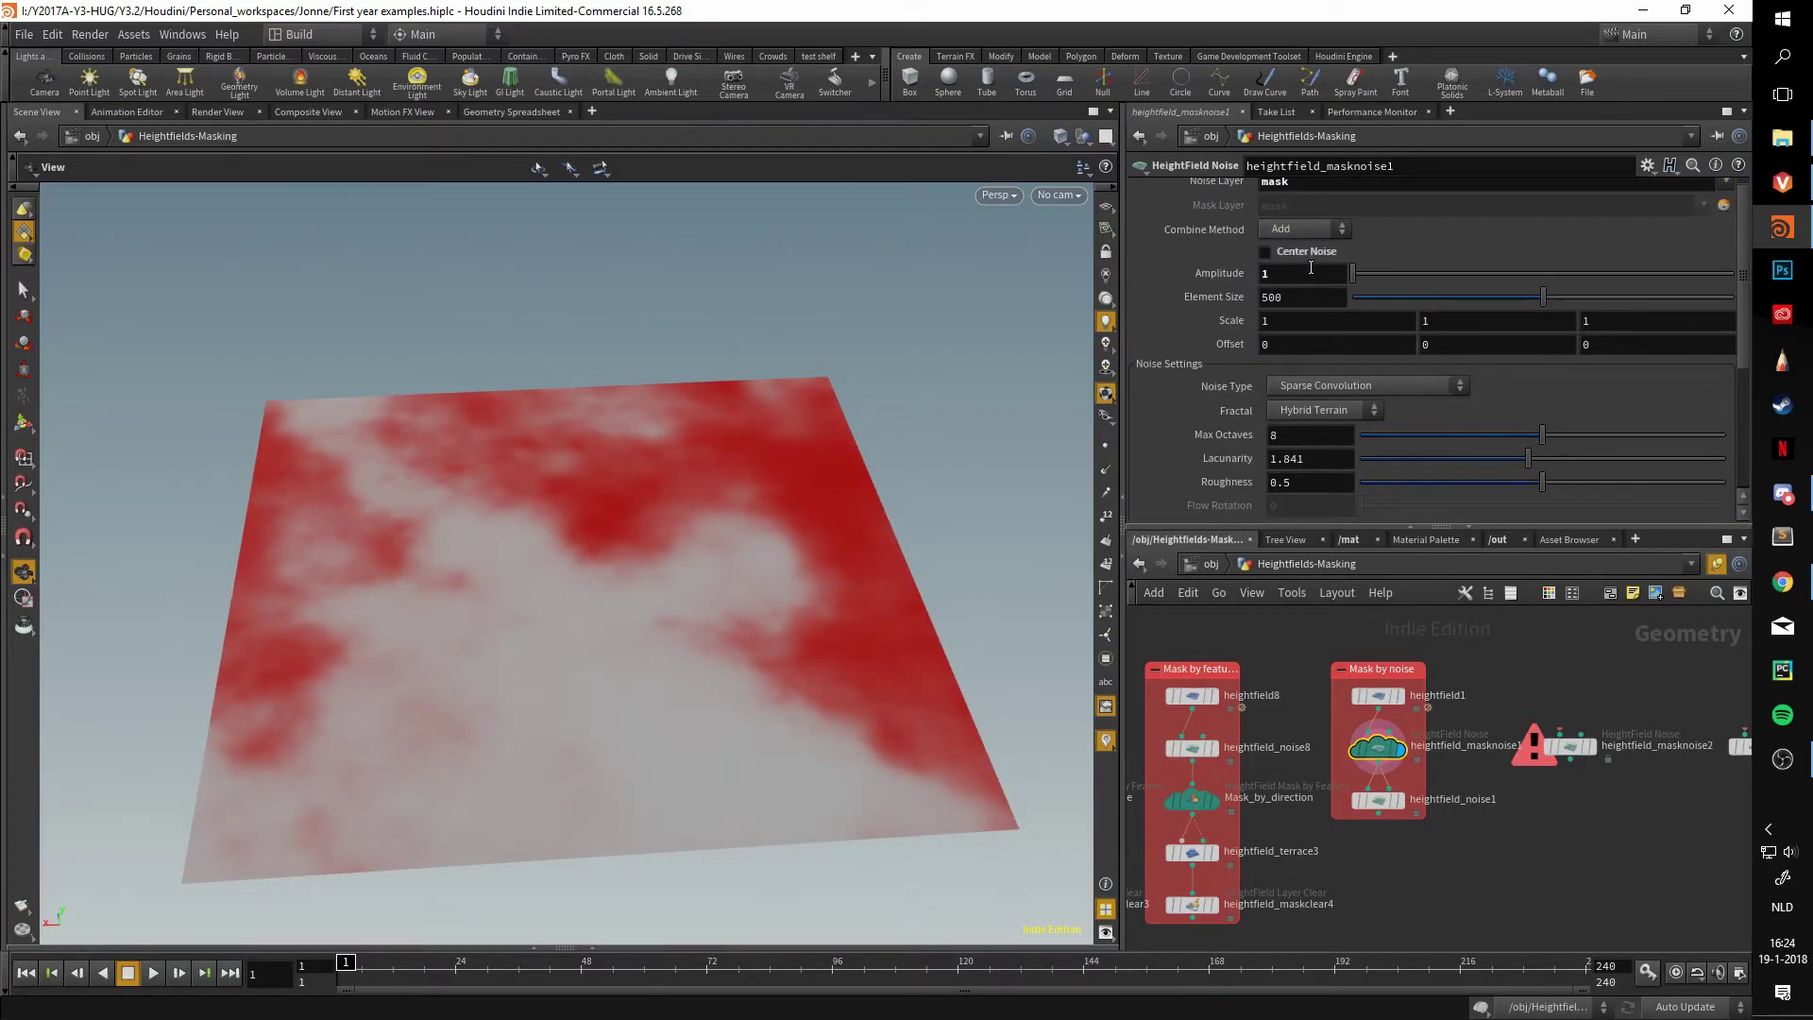
scroll(1331, 263, up, 1)
drag(1547, 308, 1502, 293)
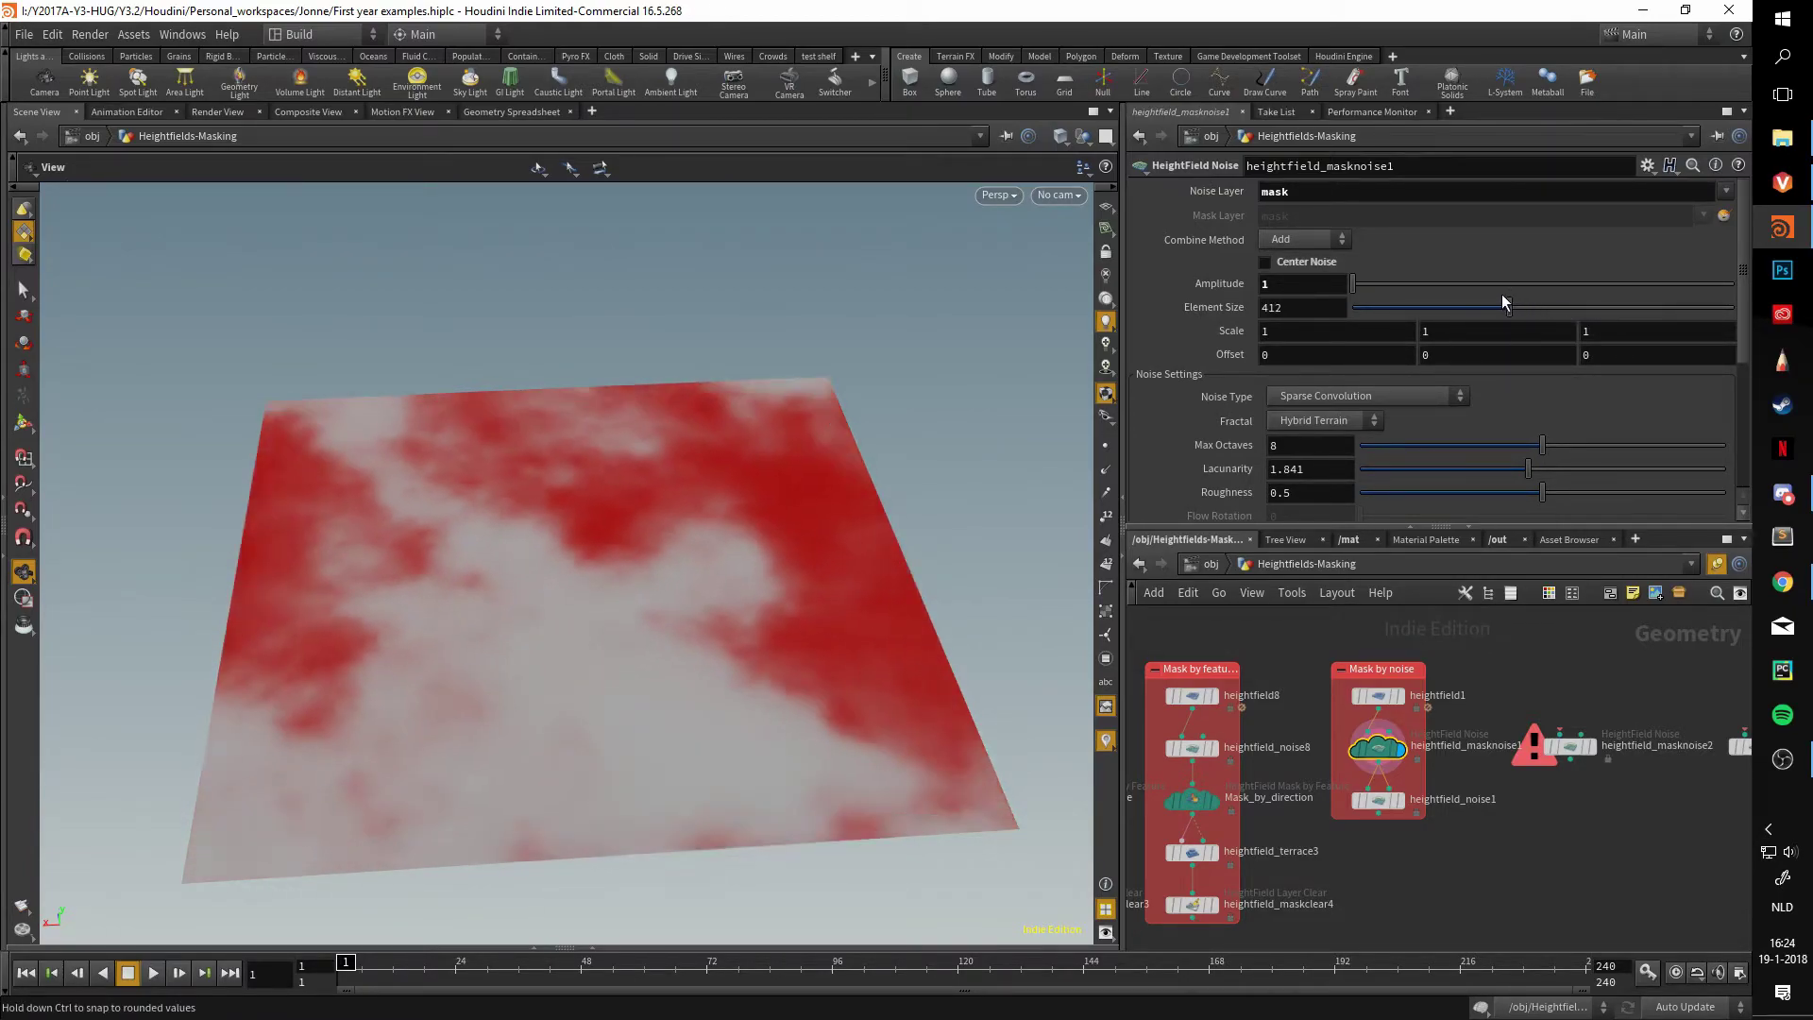
scroll(1407, 446, down, 2)
mouse_move(1533, 444)
mouse_down()
mouse_move(1681, 436)
mouse_move(1539, 389)
mouse_move(1441, 389)
mouse_move(1564, 379)
mouse_move(1522, 413)
mouse_up()
drag(890, 462, 815, 352)
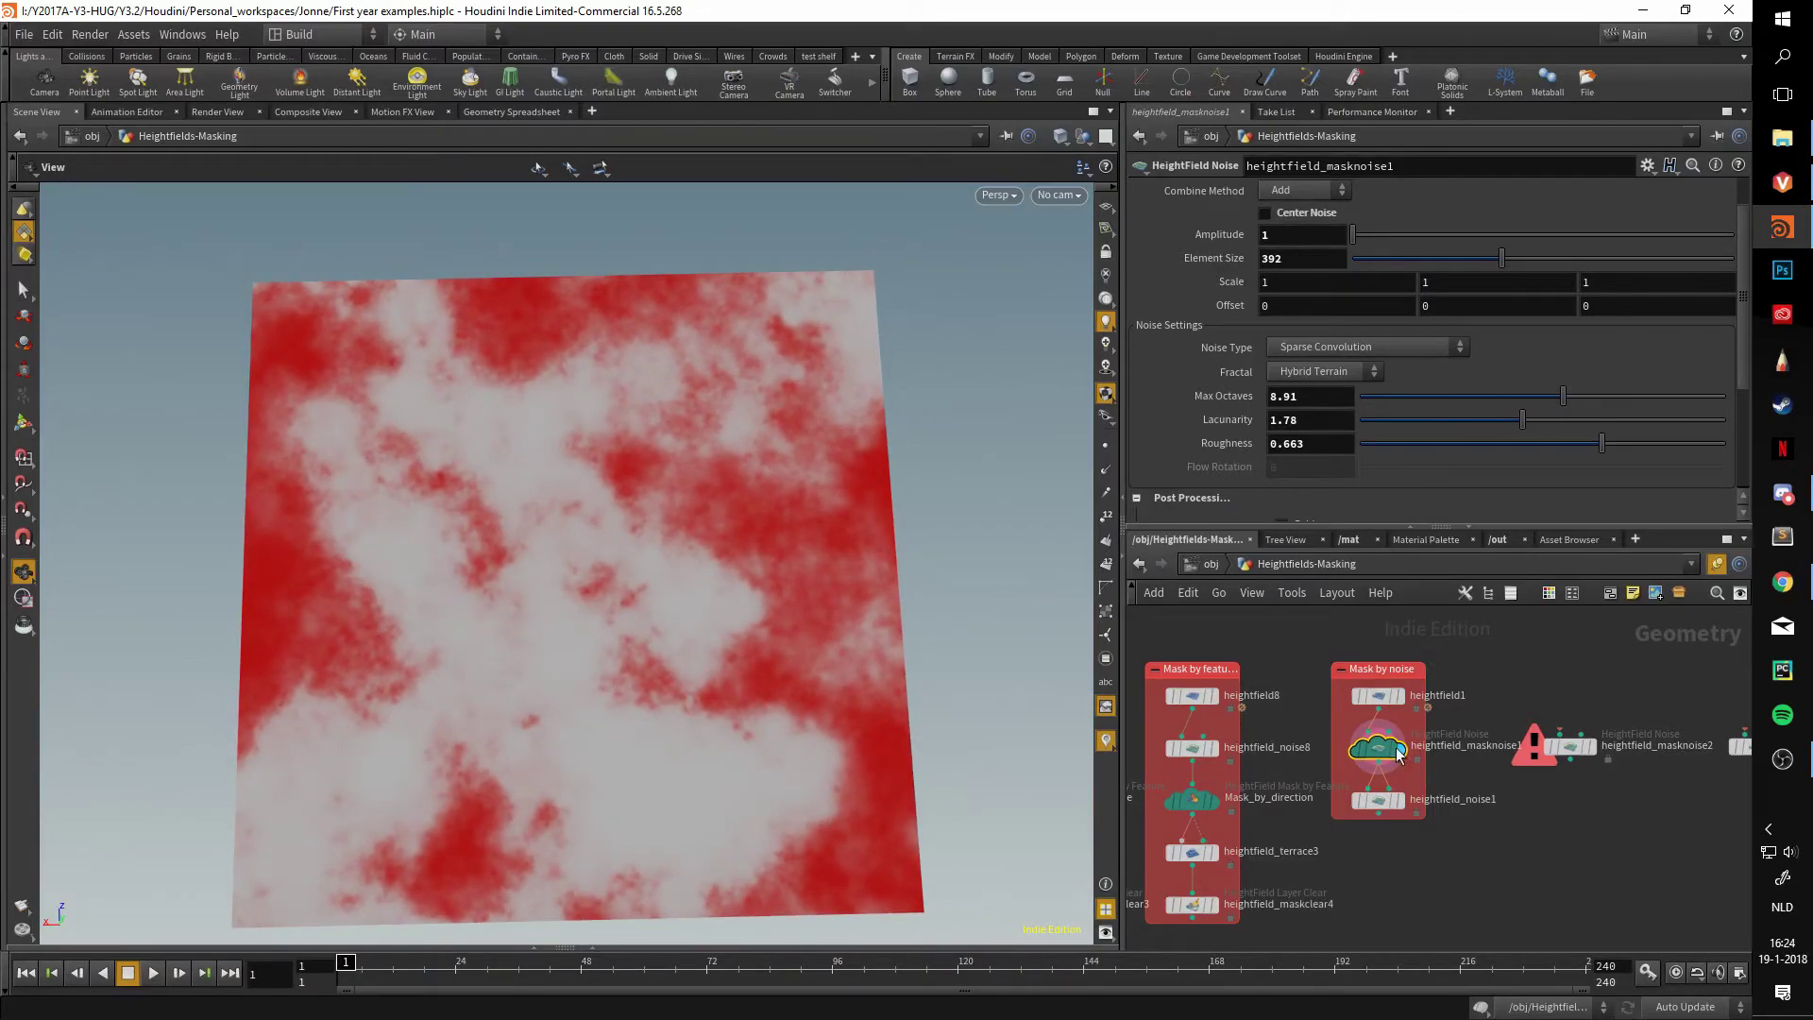
- Display the displaced heightfield_noise1 terrain and view it from a low angle
click(1405, 801)
click(1384, 802)
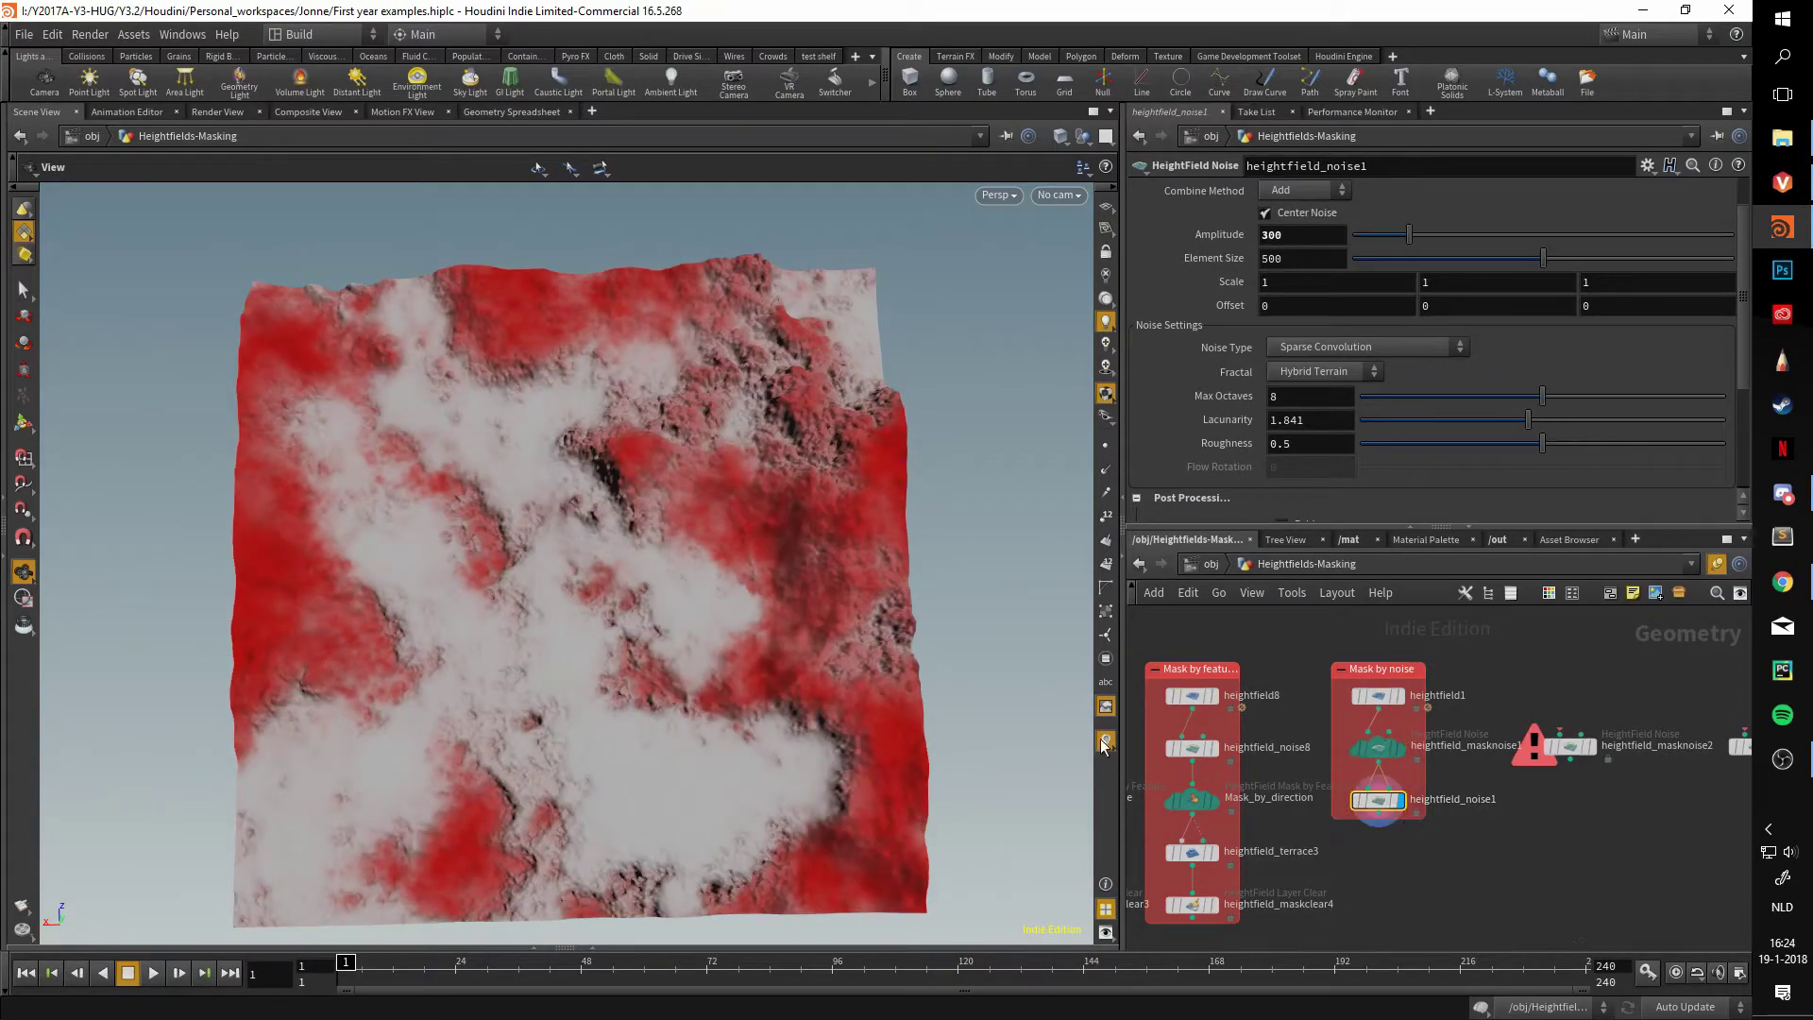
drag(812, 604, 873, 602)
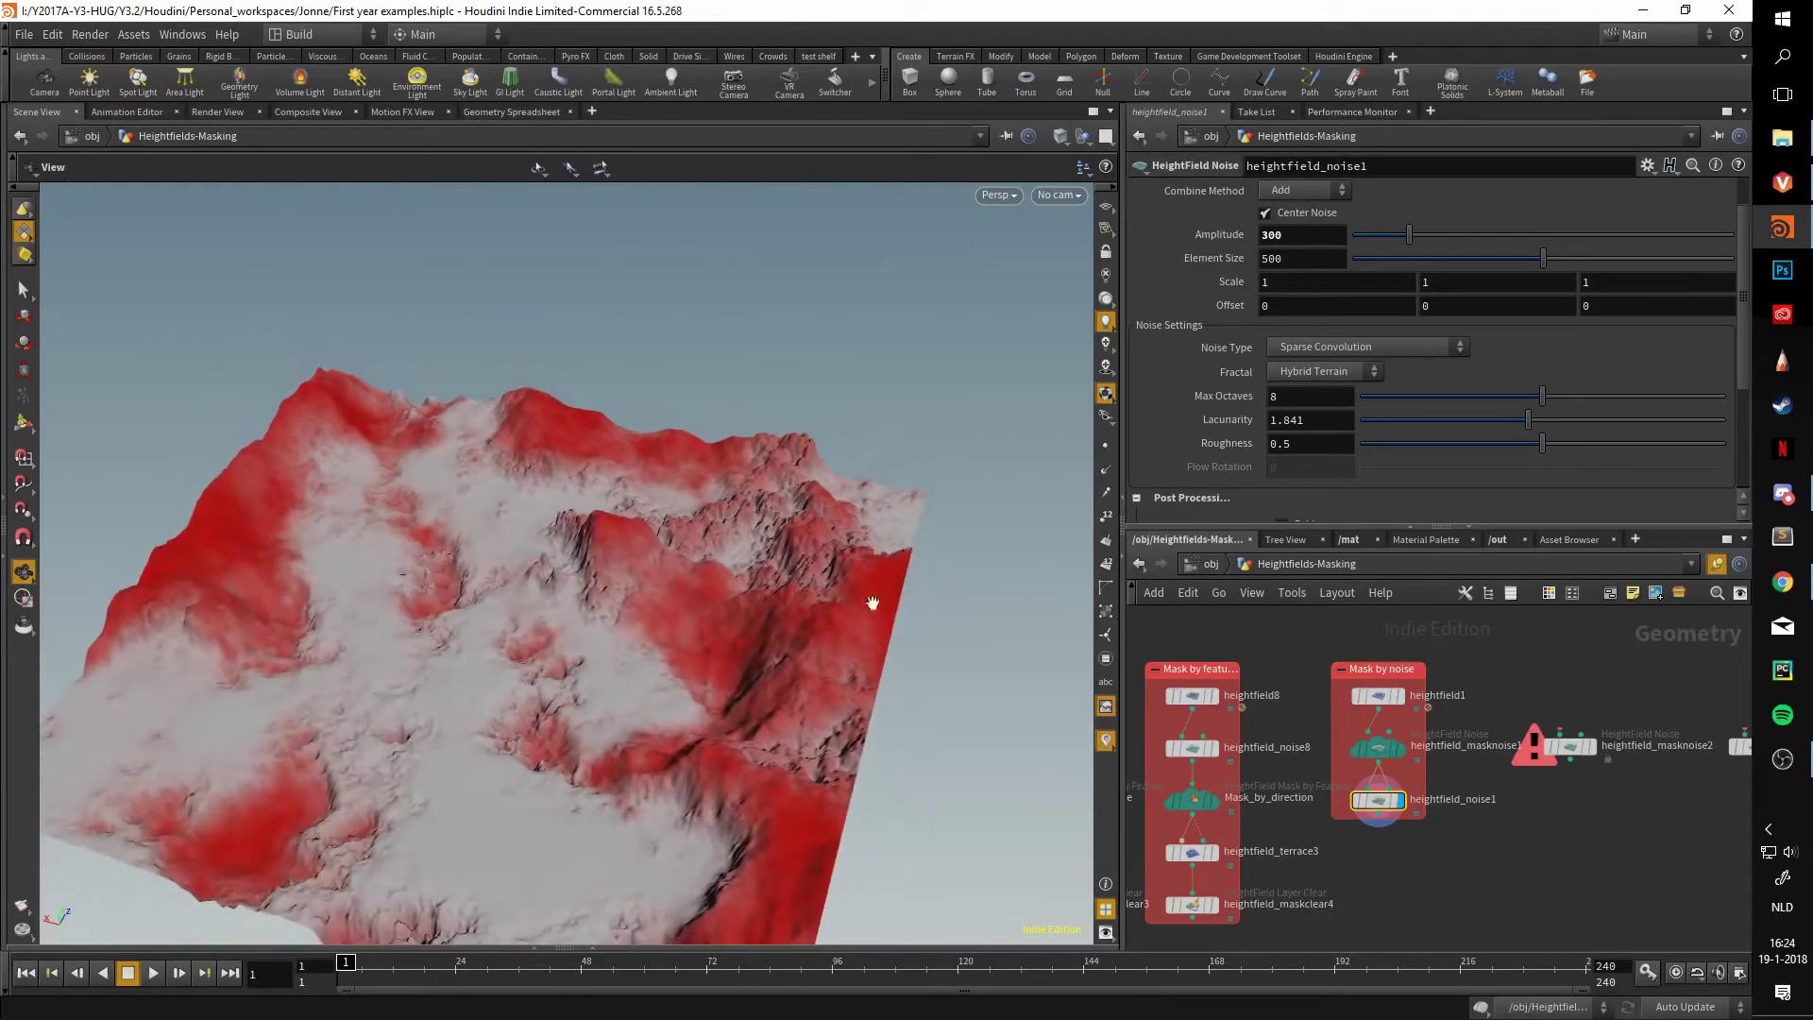
- Soften heightfield_masknoise1's mask to Roughness 0.591 and Gain 0.987
click(1394, 753)
drag(688, 495, 690, 556)
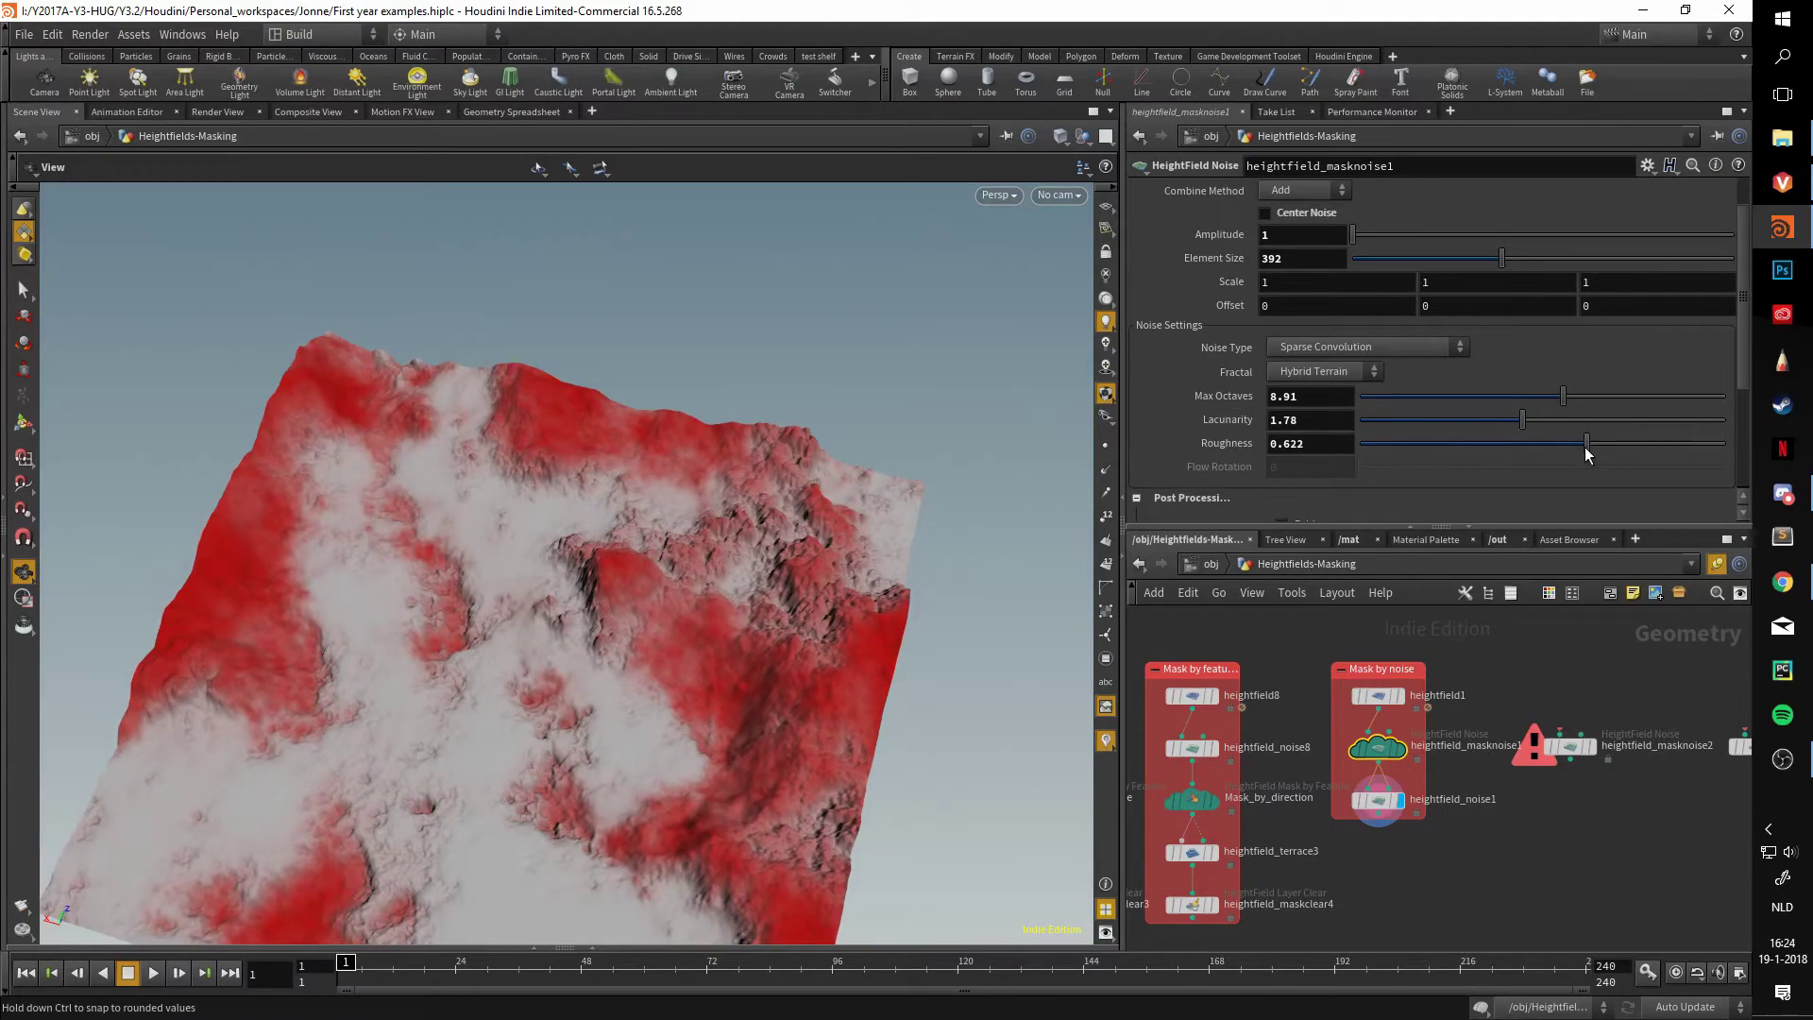
drag(1586, 455, 1574, 455)
scroll(1288, 405, down, 3)
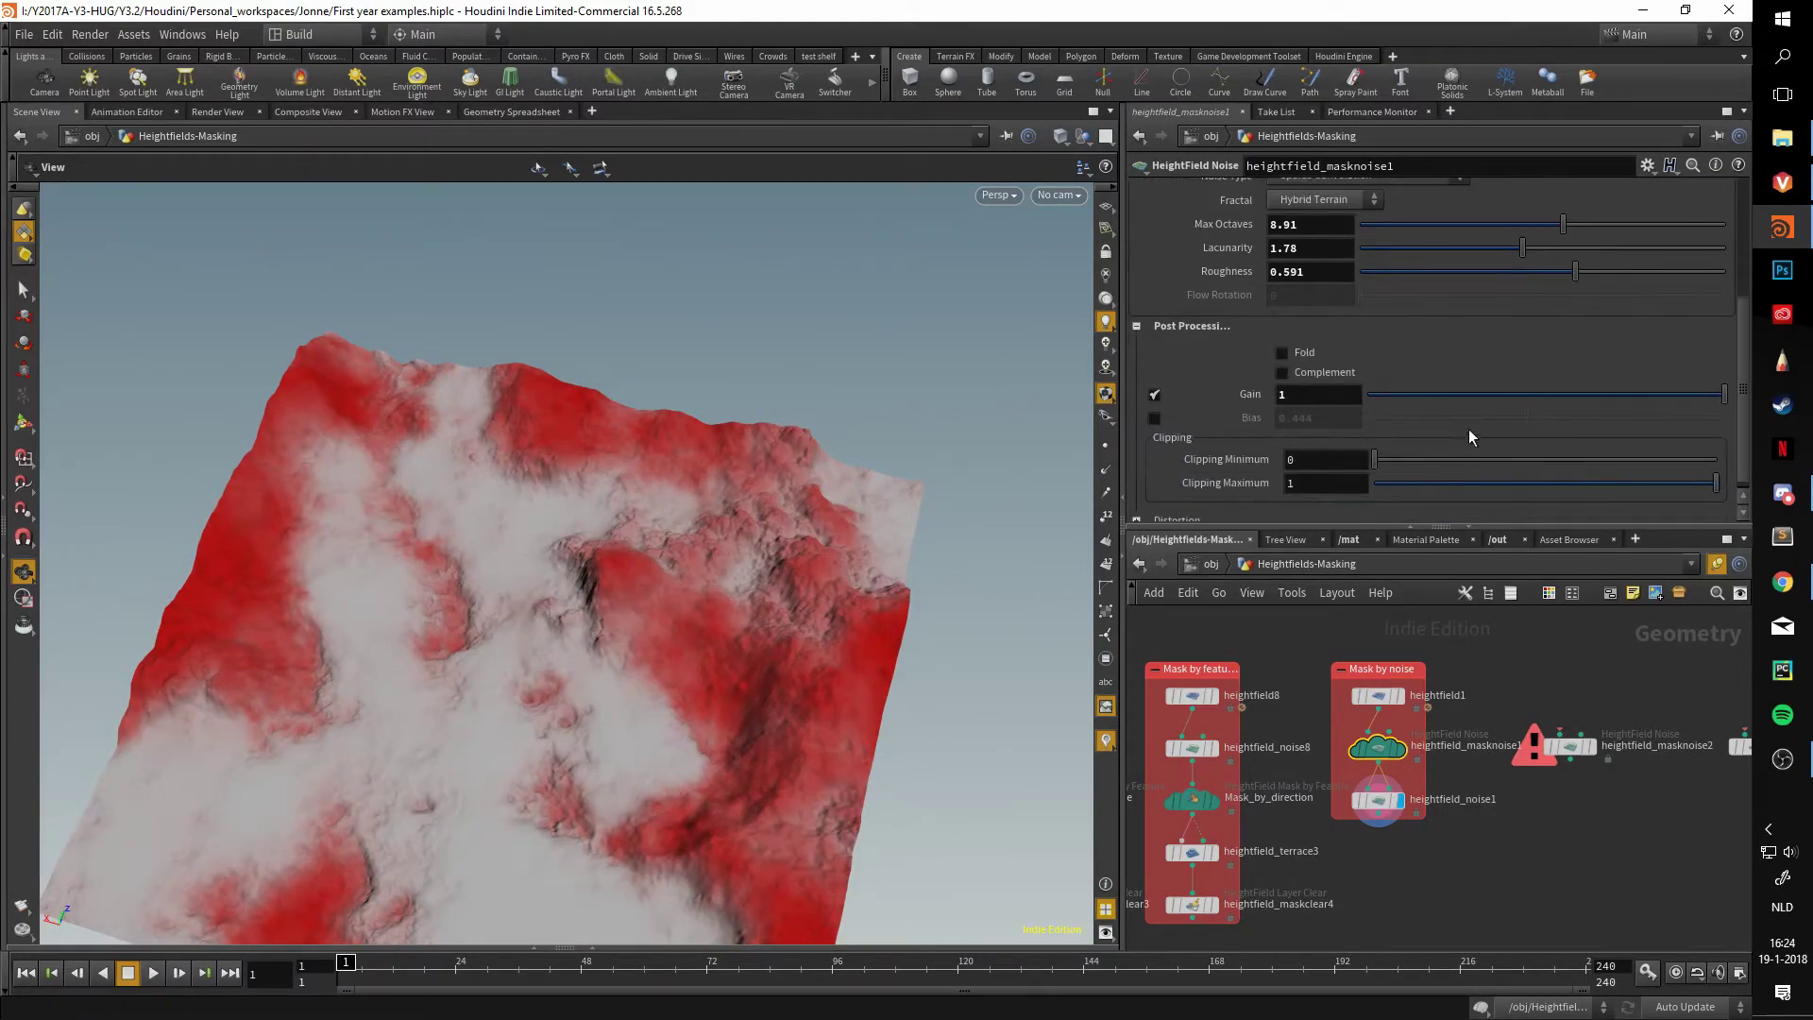
drag(1710, 397, 1718, 397)
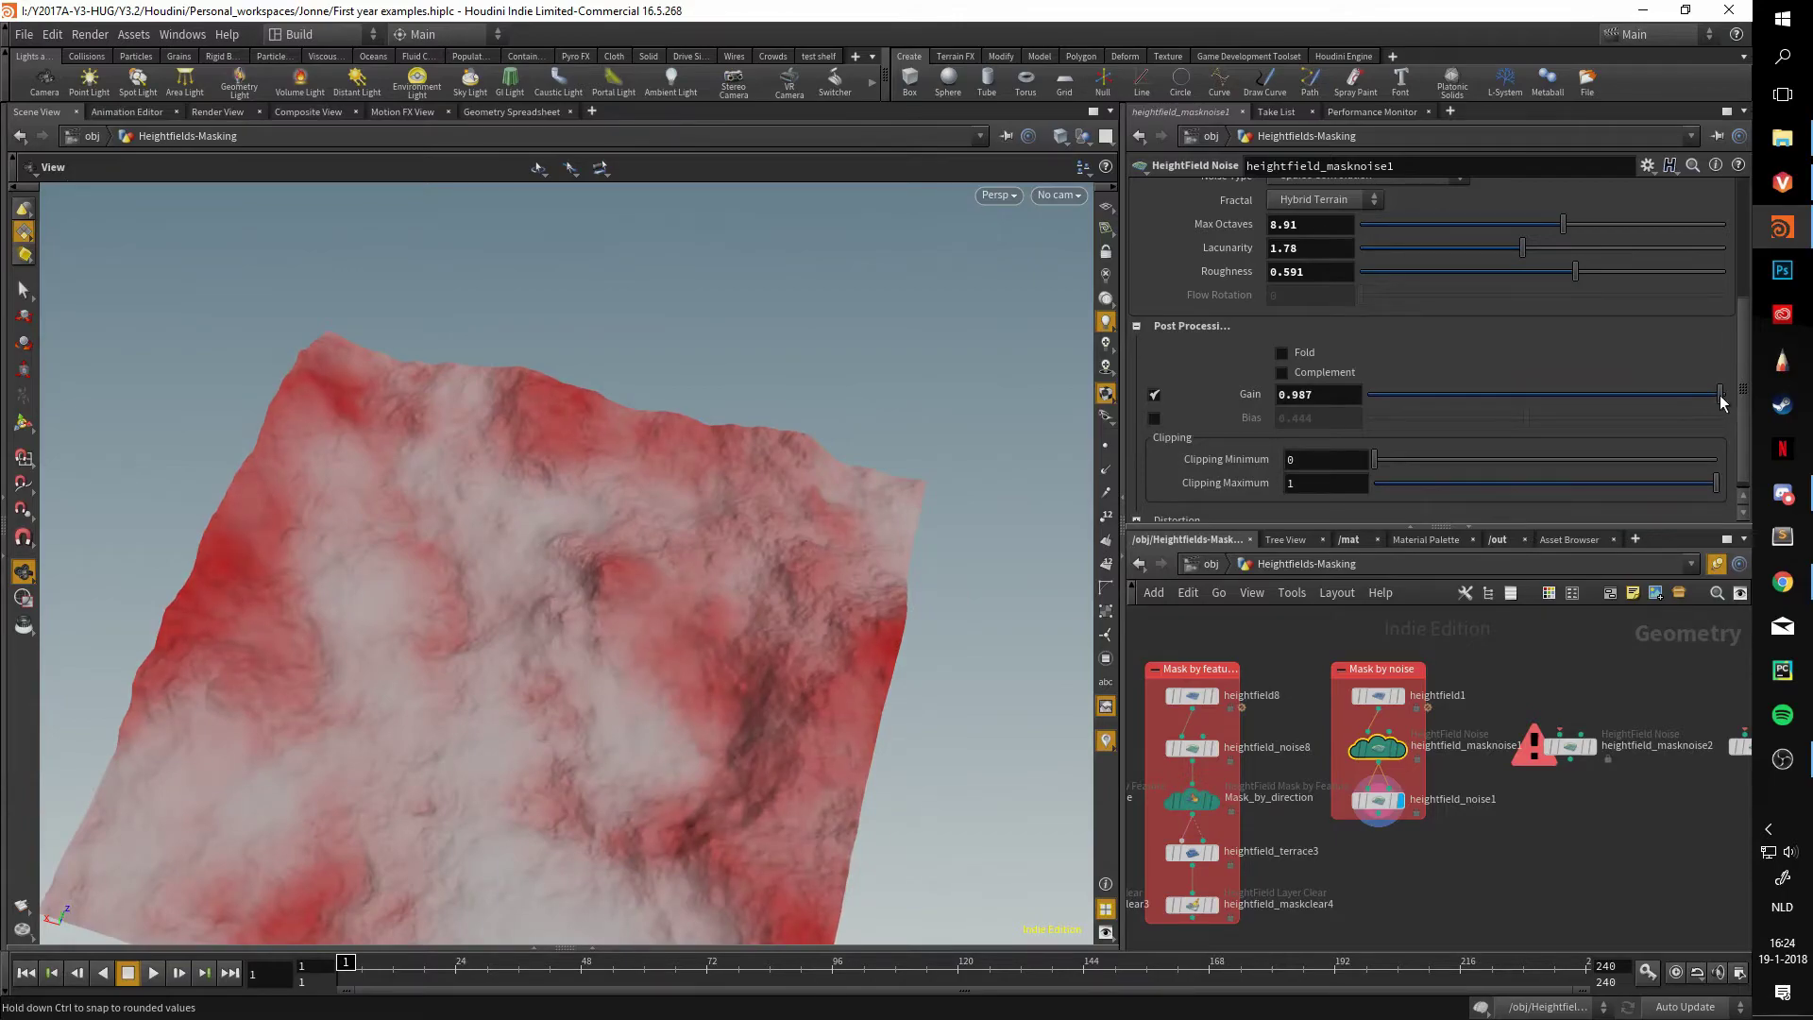
drag(789, 607, 843, 483)
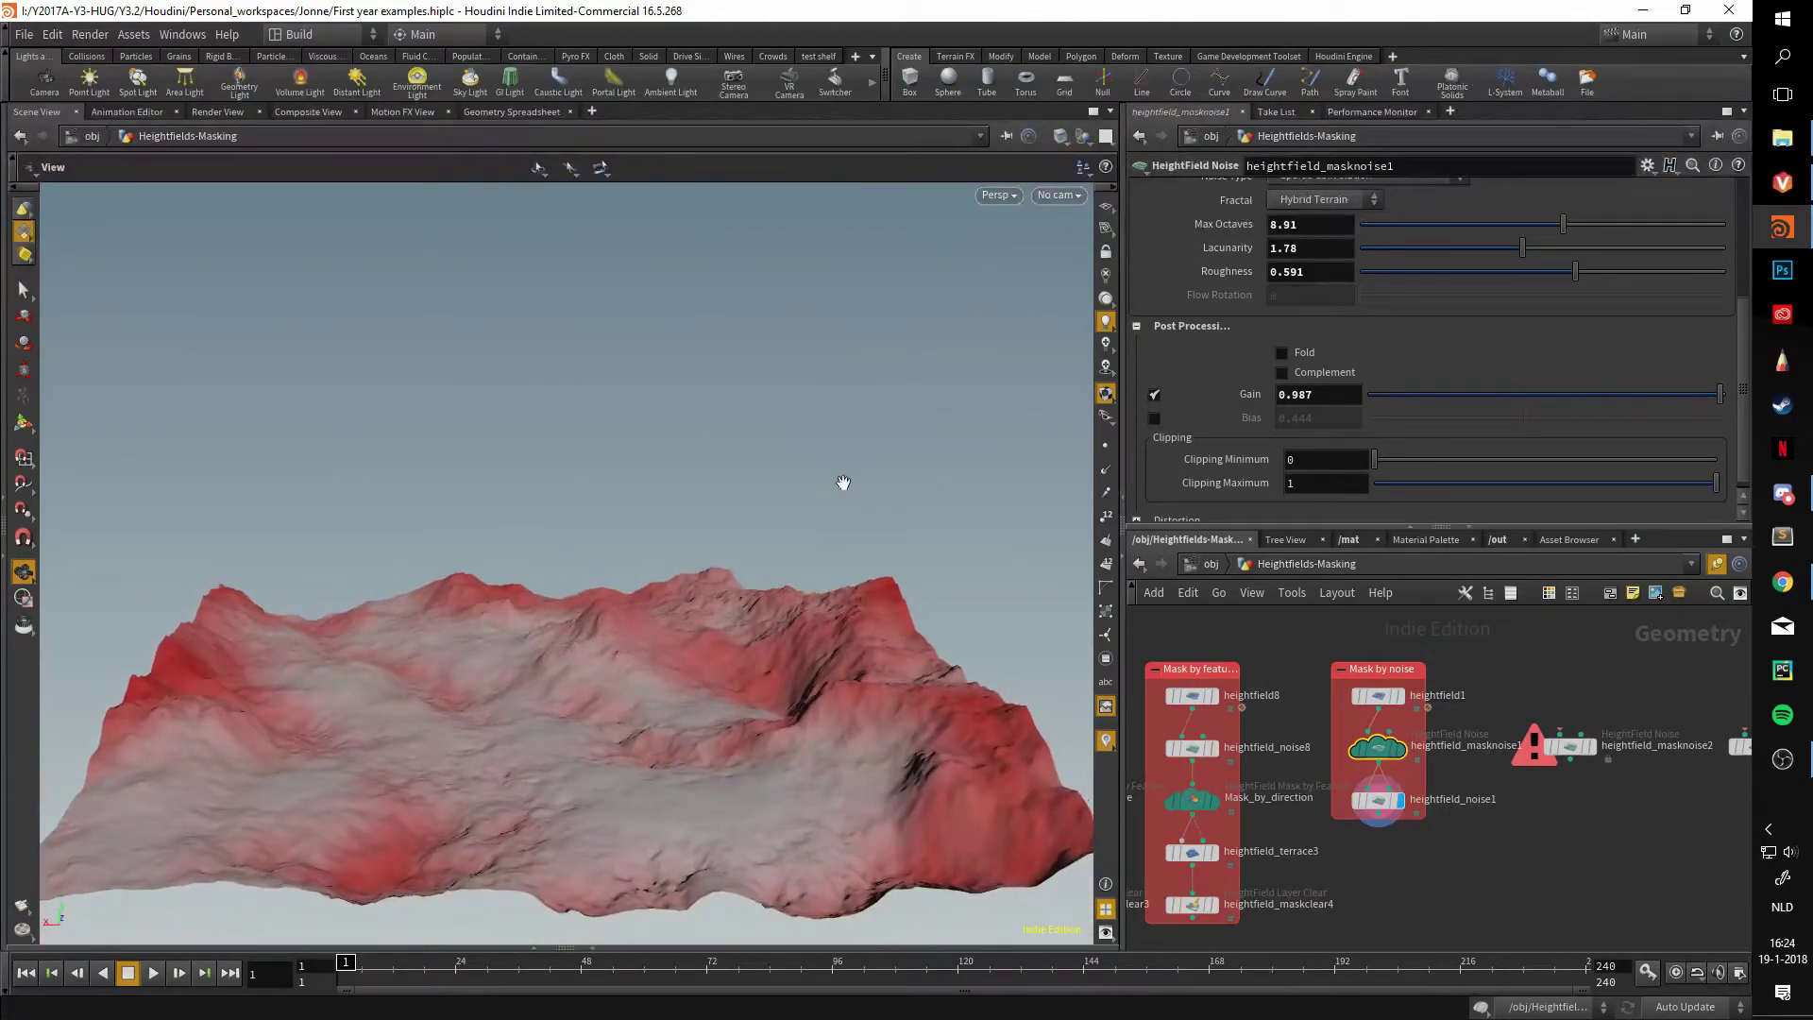
- Vary heightfield_noise1's Gain while inspecting the terrain, ending at 0.902
click(1379, 801)
mouse_move(1382, 814)
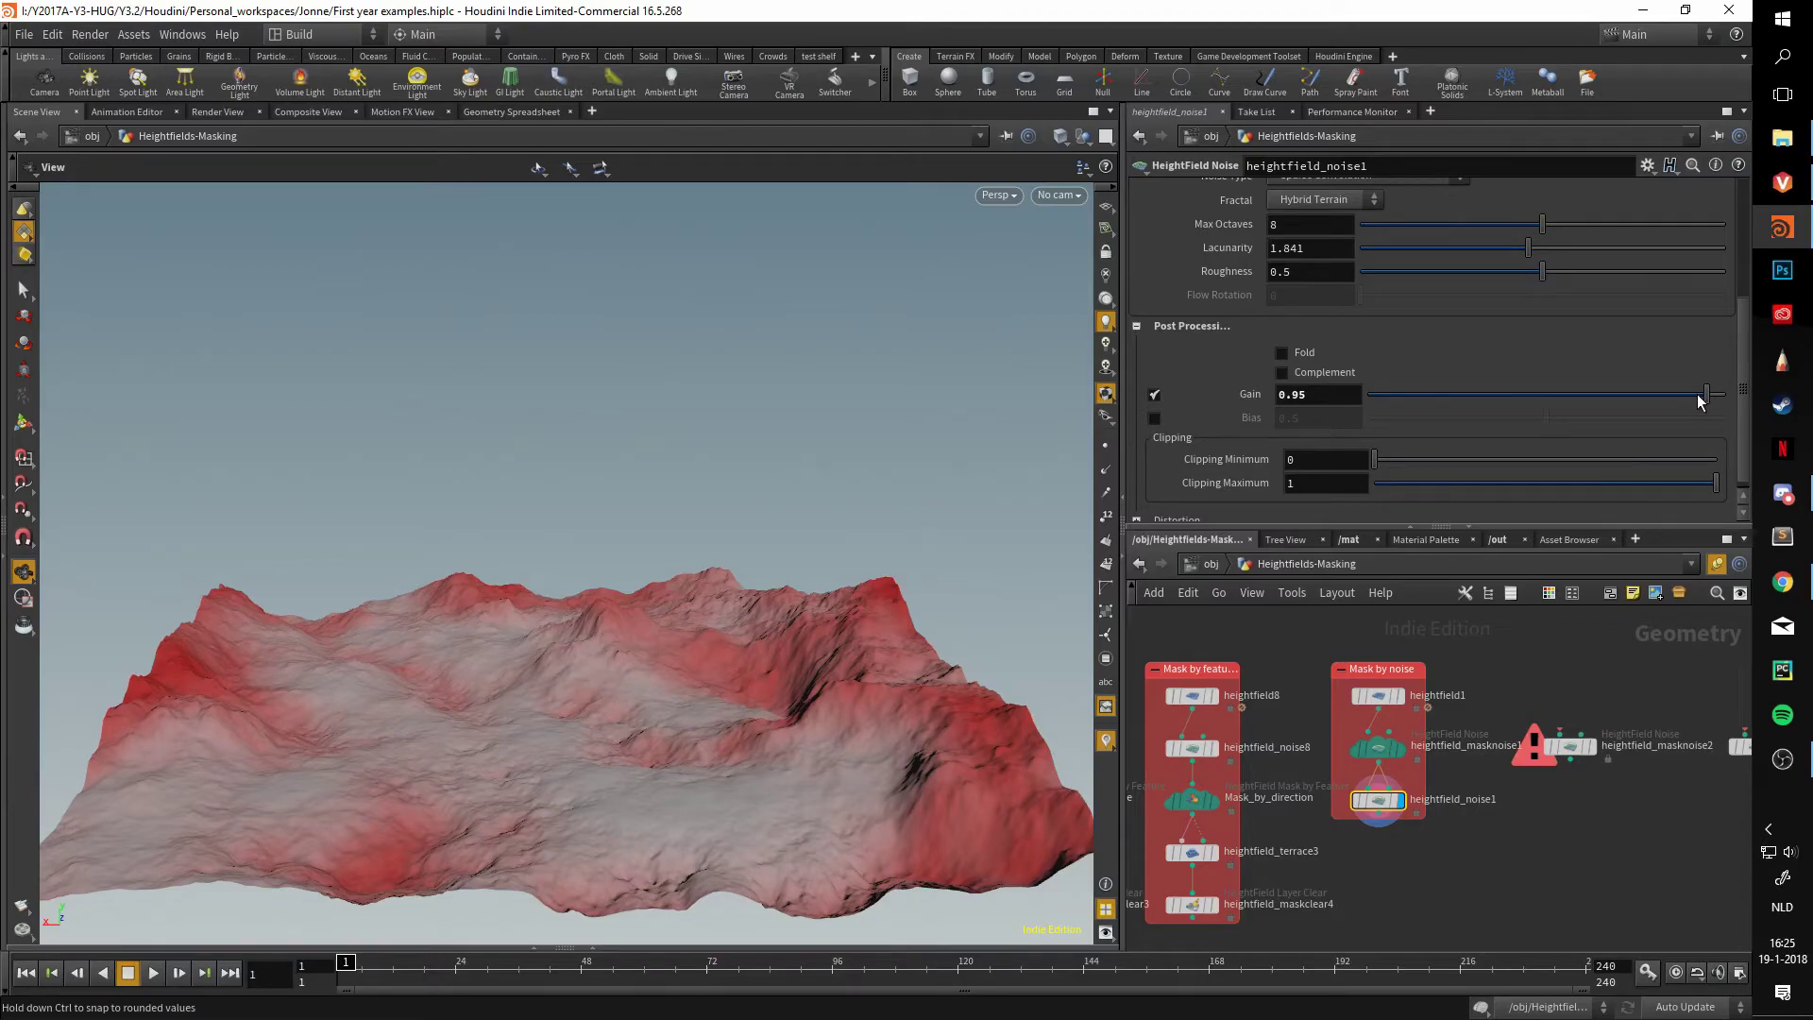
drag(1697, 394, 1730, 359)
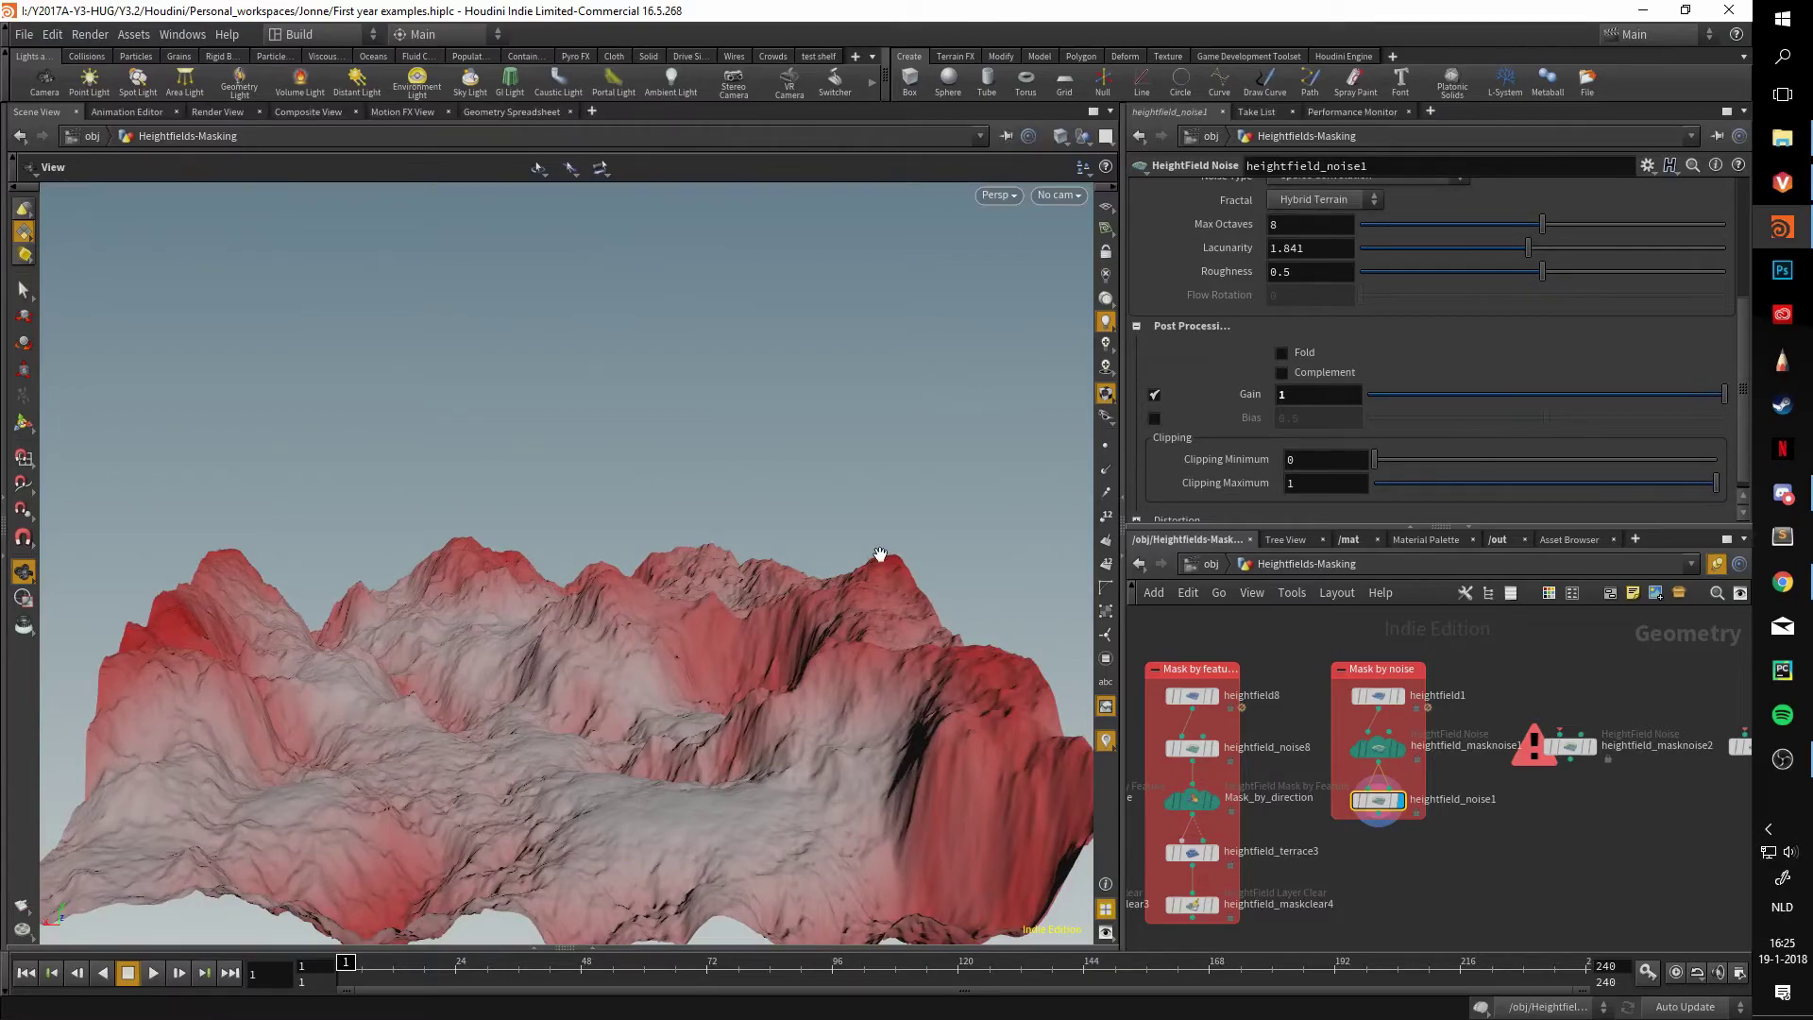
mouse_move(880, 555)
mouse_down()
mouse_move(907, 648)
mouse_move(870, 615)
mouse_move(874, 558)
mouse_up()
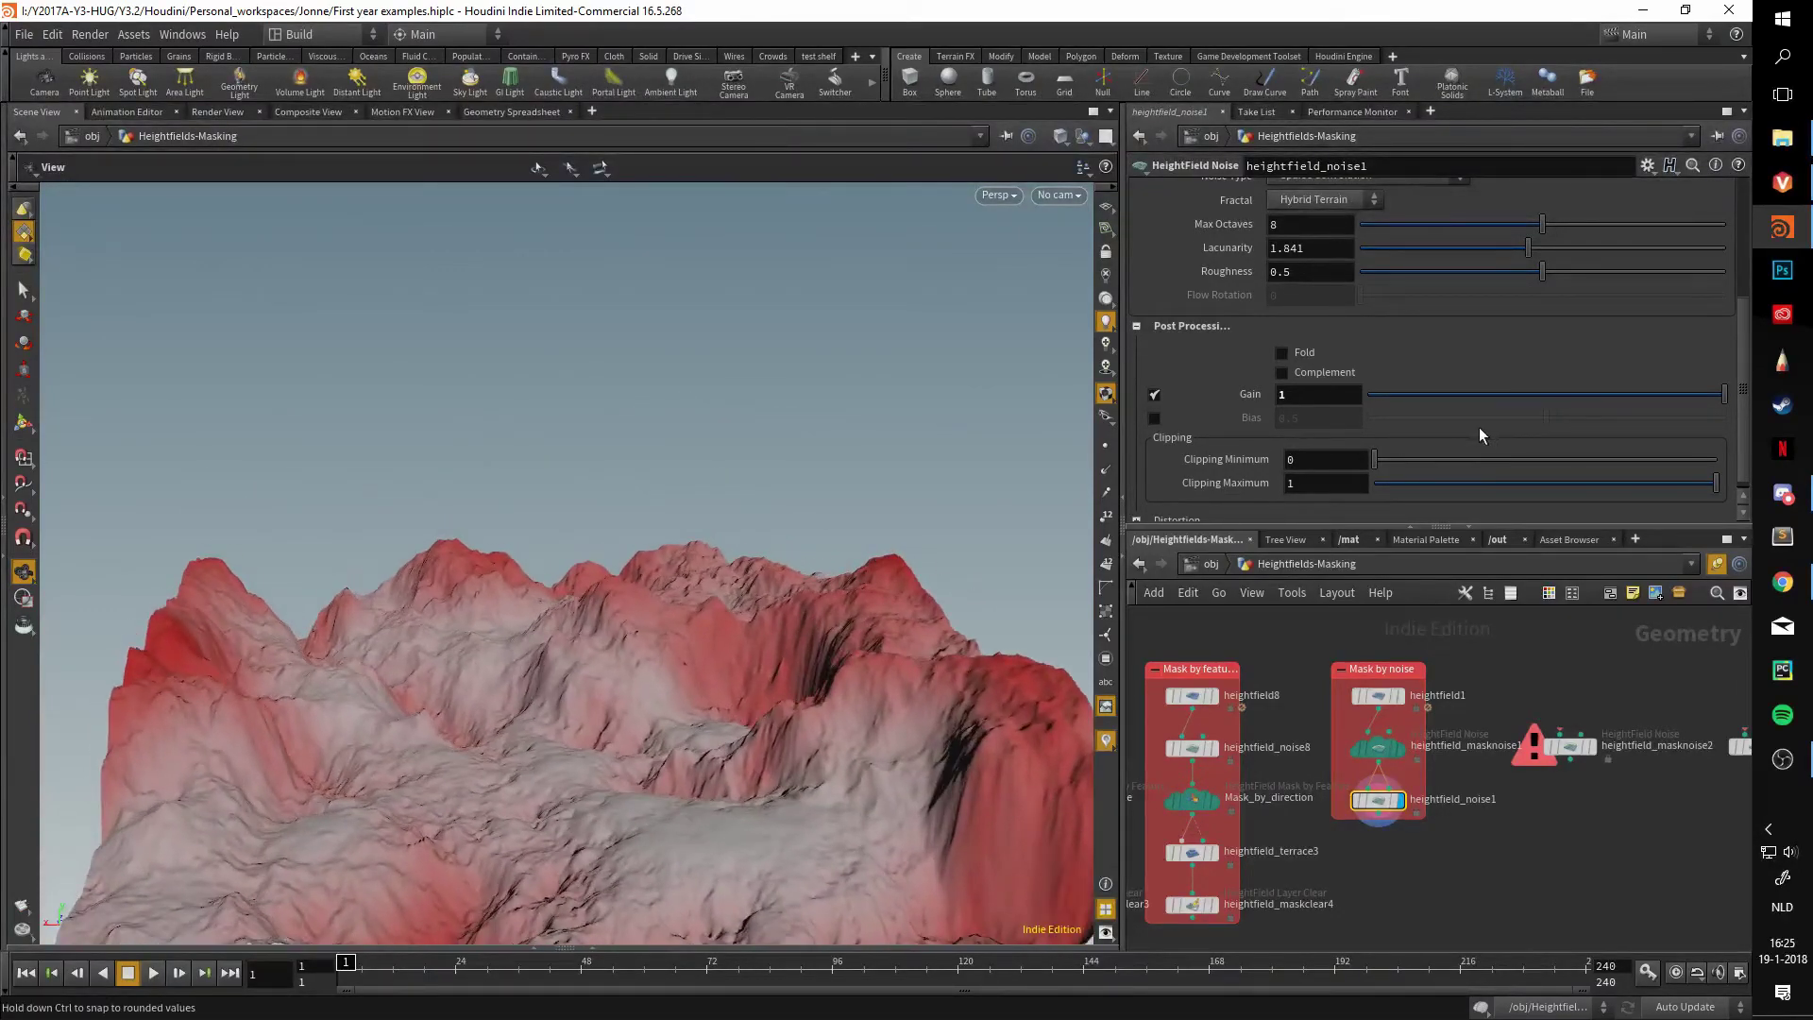
drag(1710, 404, 1691, 395)
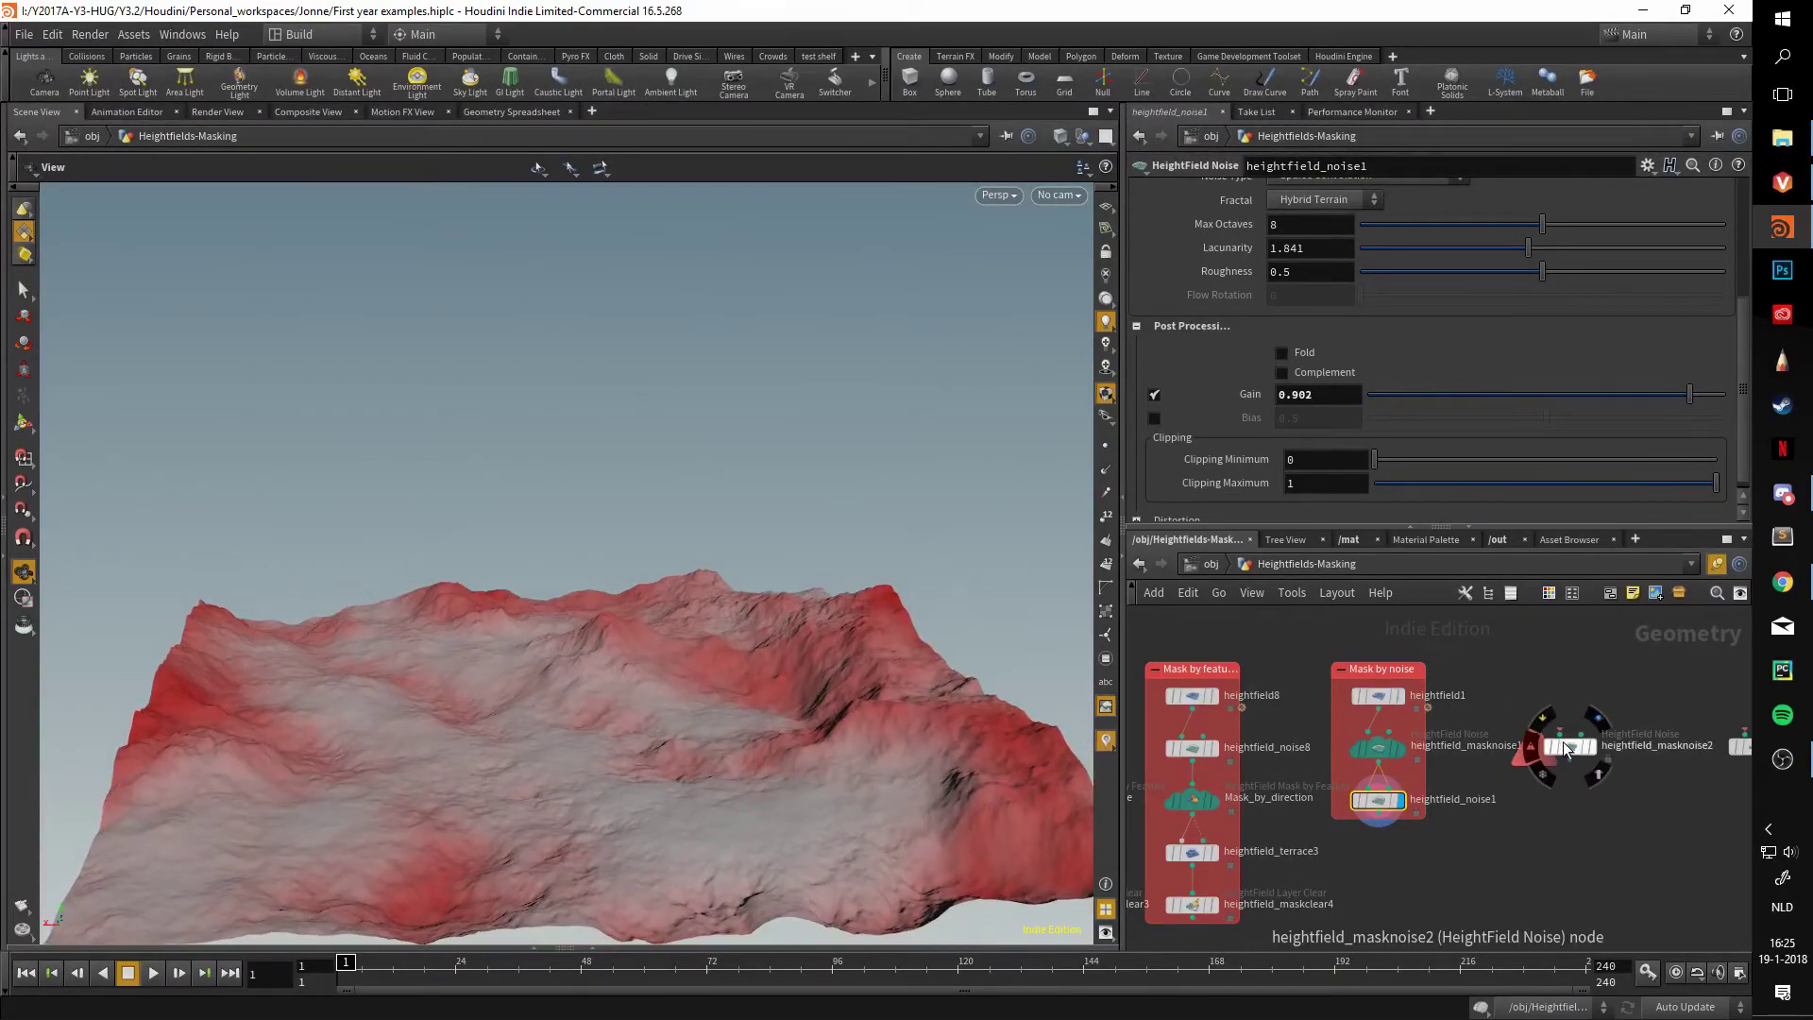
- Move heightfield_noise4 beside heightfield1 and wire heightfield1's output into it
drag(1564, 742, 1613, 865)
middle_drag(1747, 748, 1635, 737)
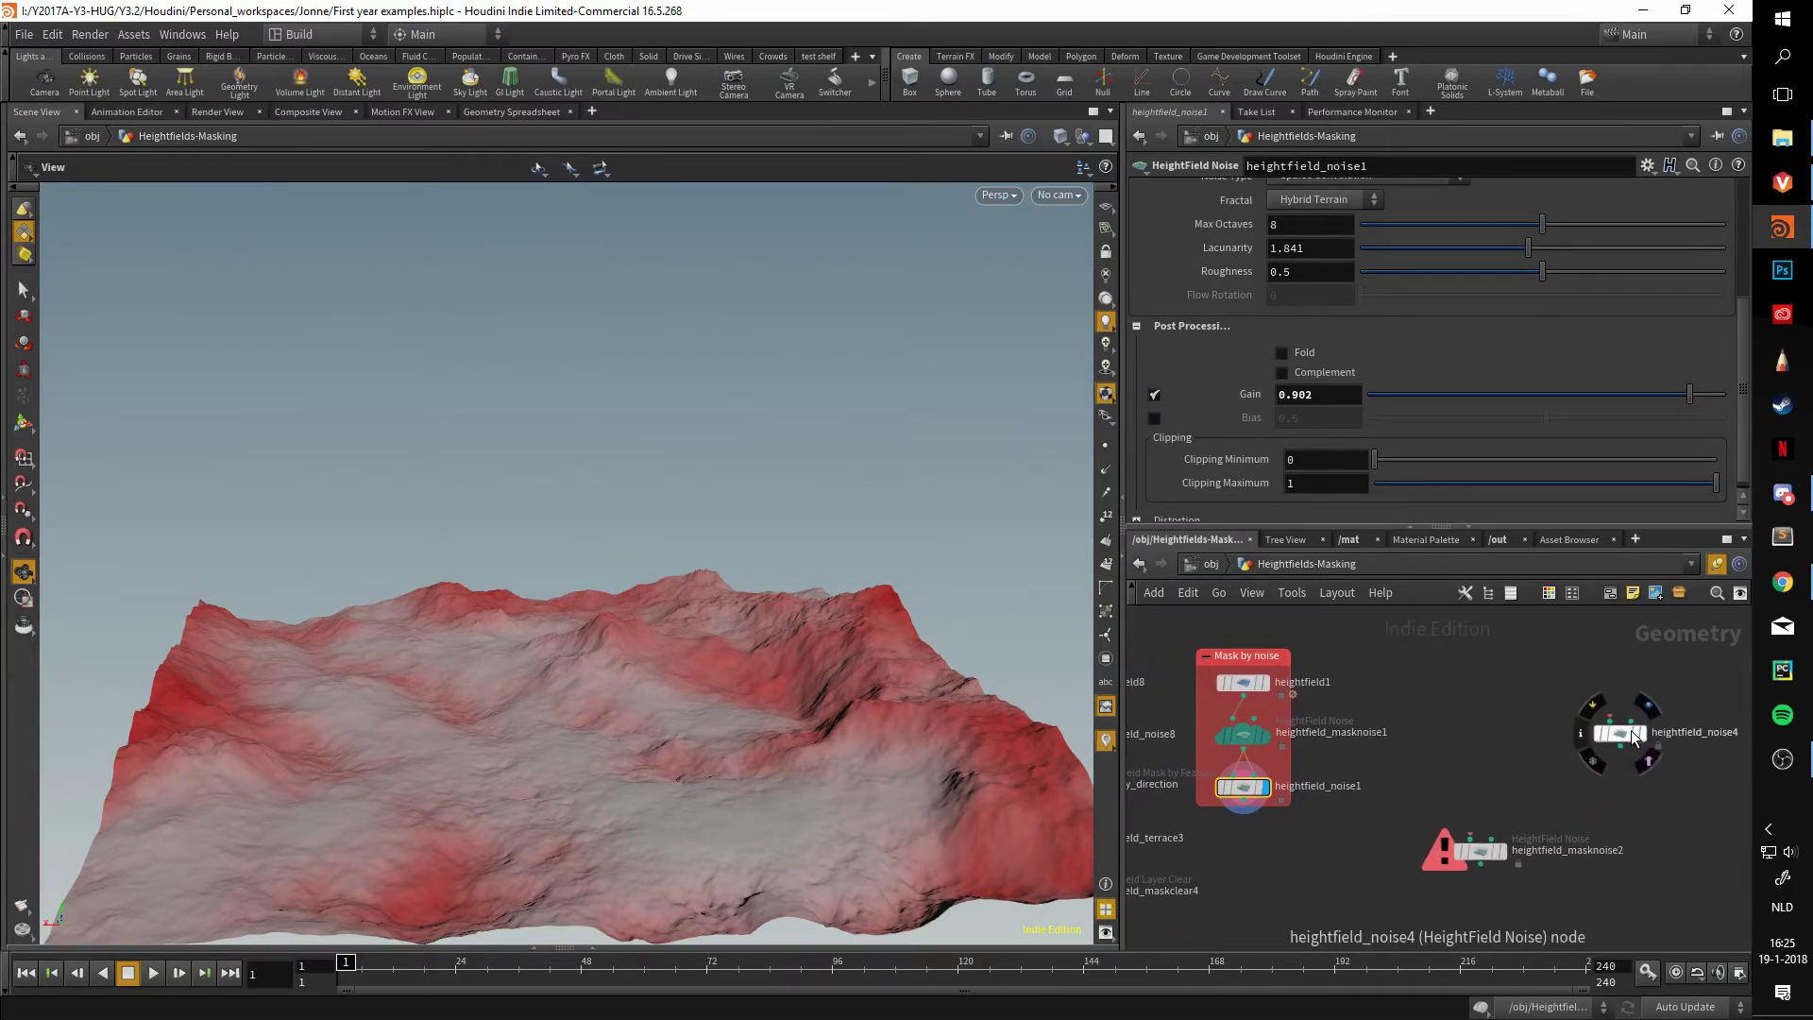
drag(1634, 737, 1436, 728)
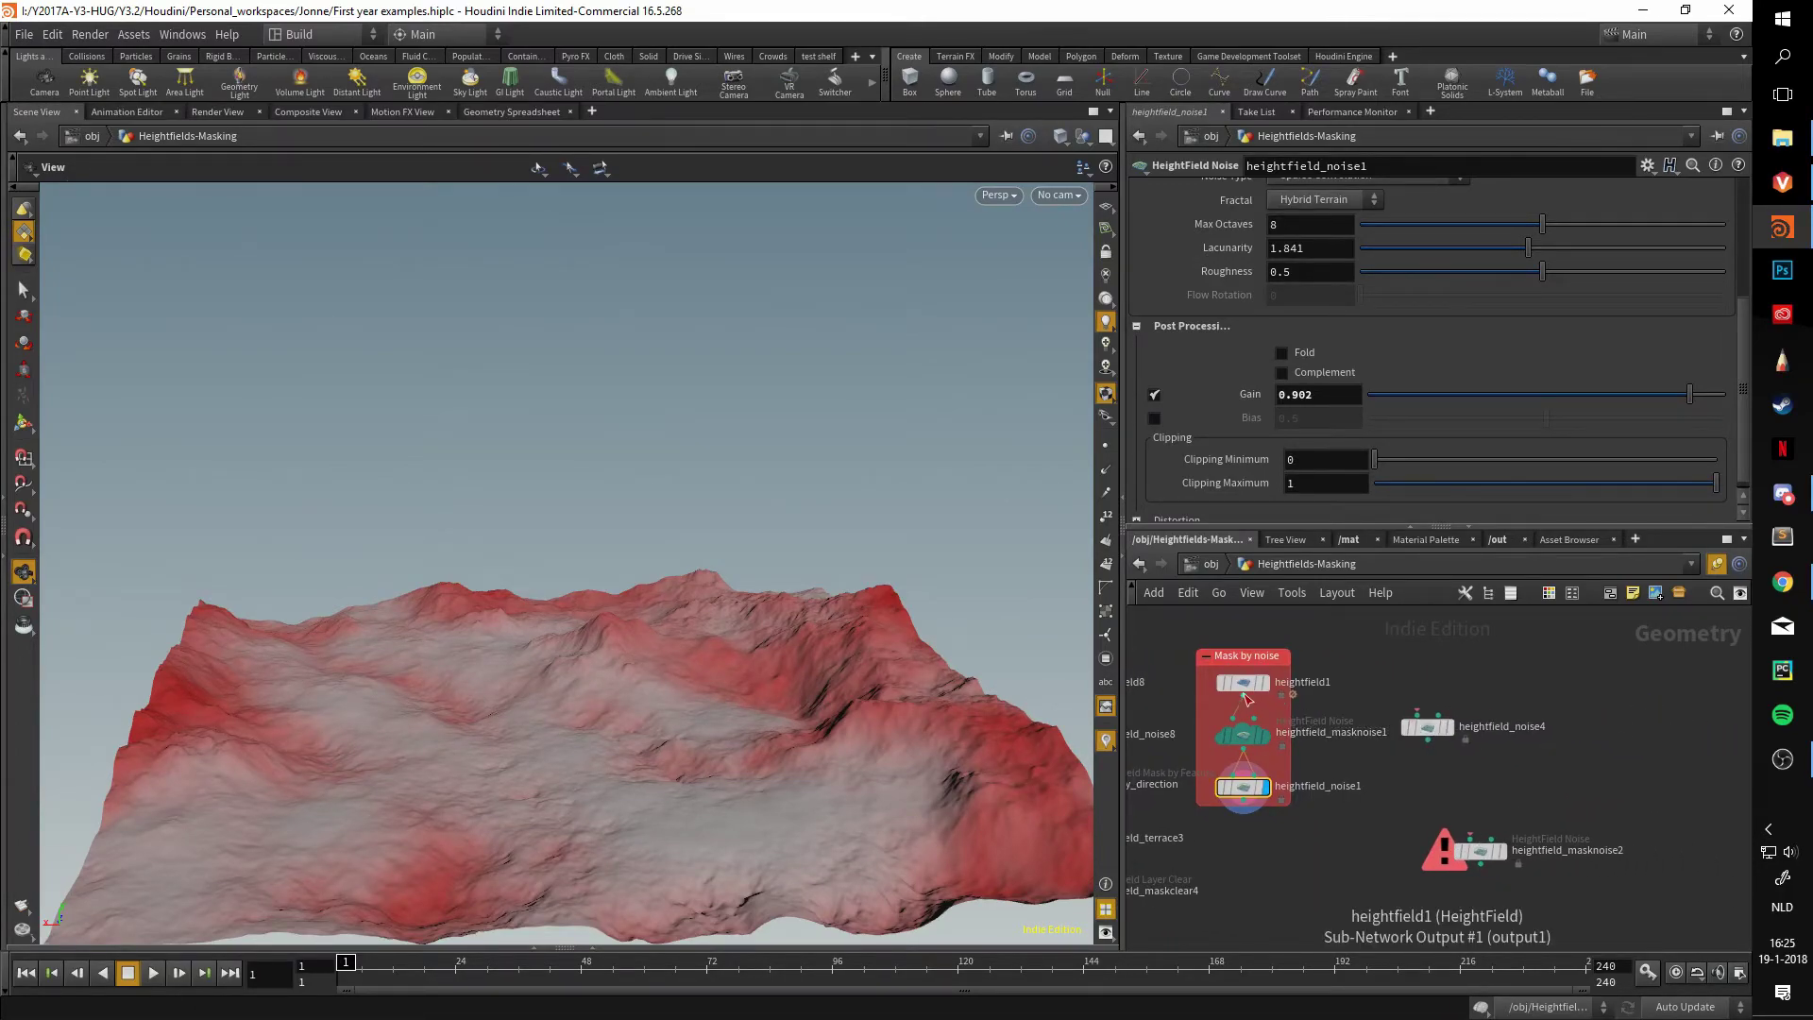
drag(1244, 698, 1424, 720)
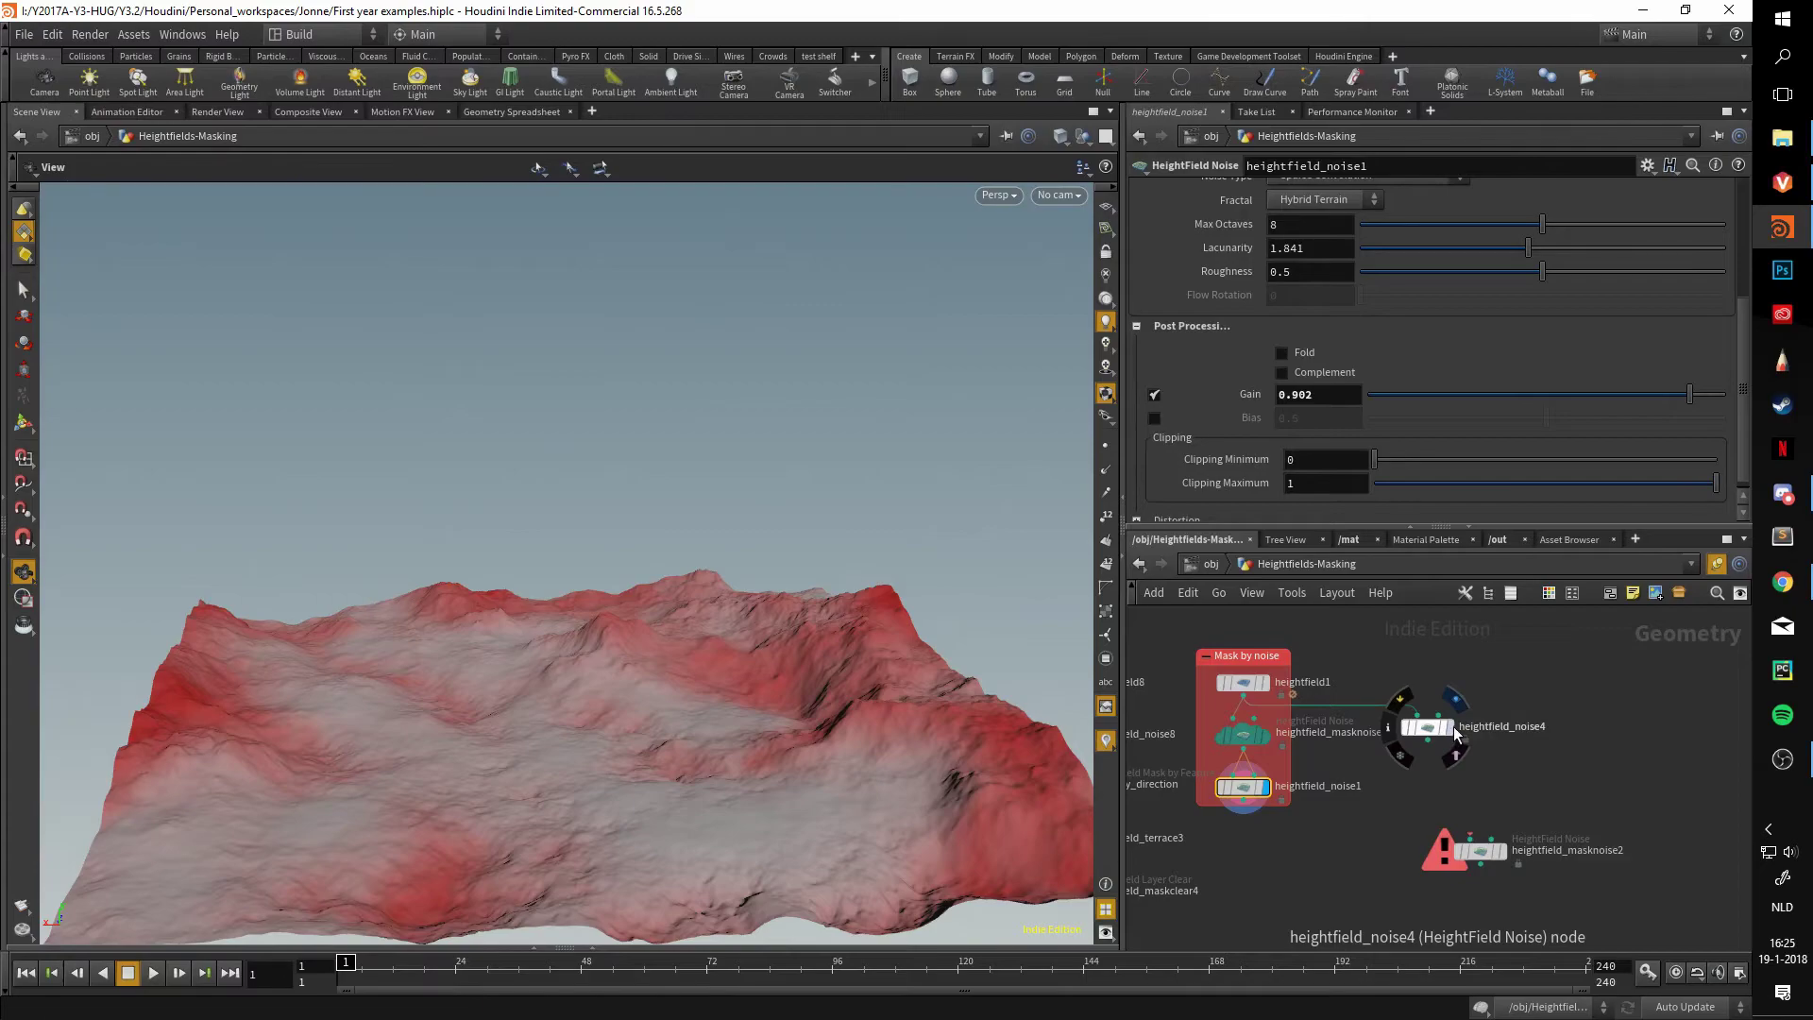
- Display heightfield_noise4 and raise its Gain to 1 for towering grey cliffs
click(1449, 727)
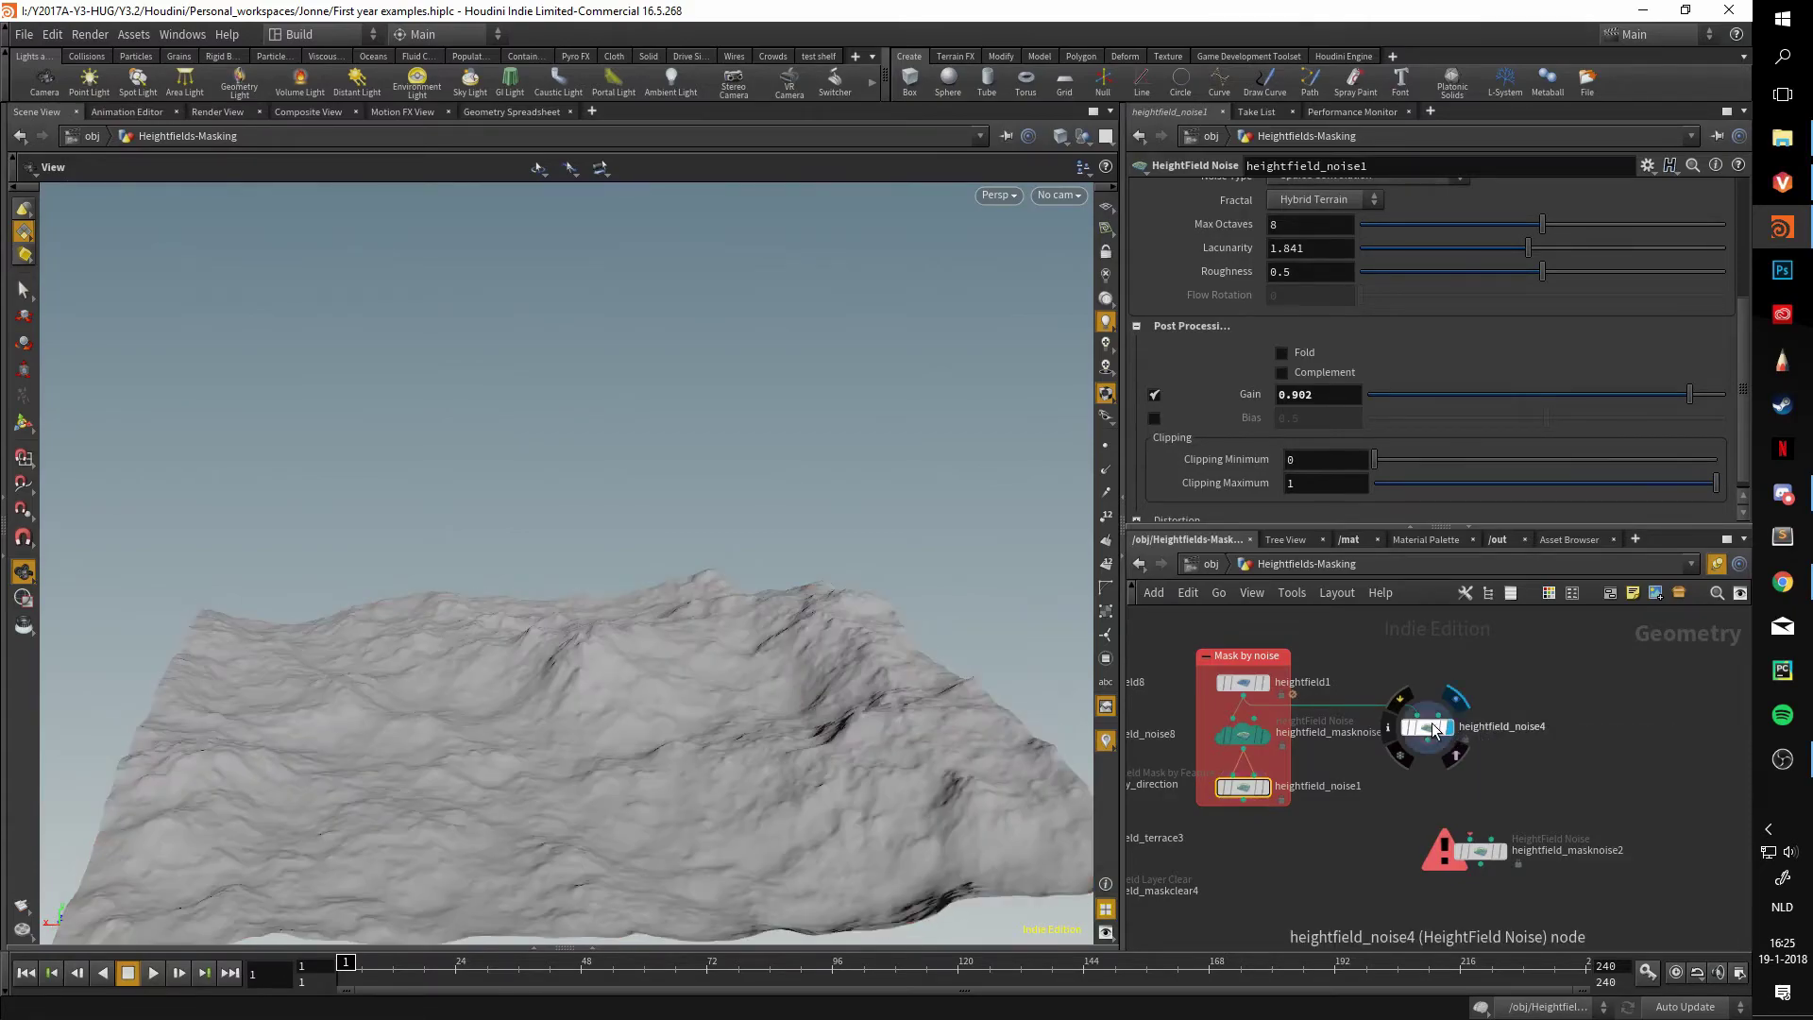
click(1430, 723)
drag(919, 657, 942, 606)
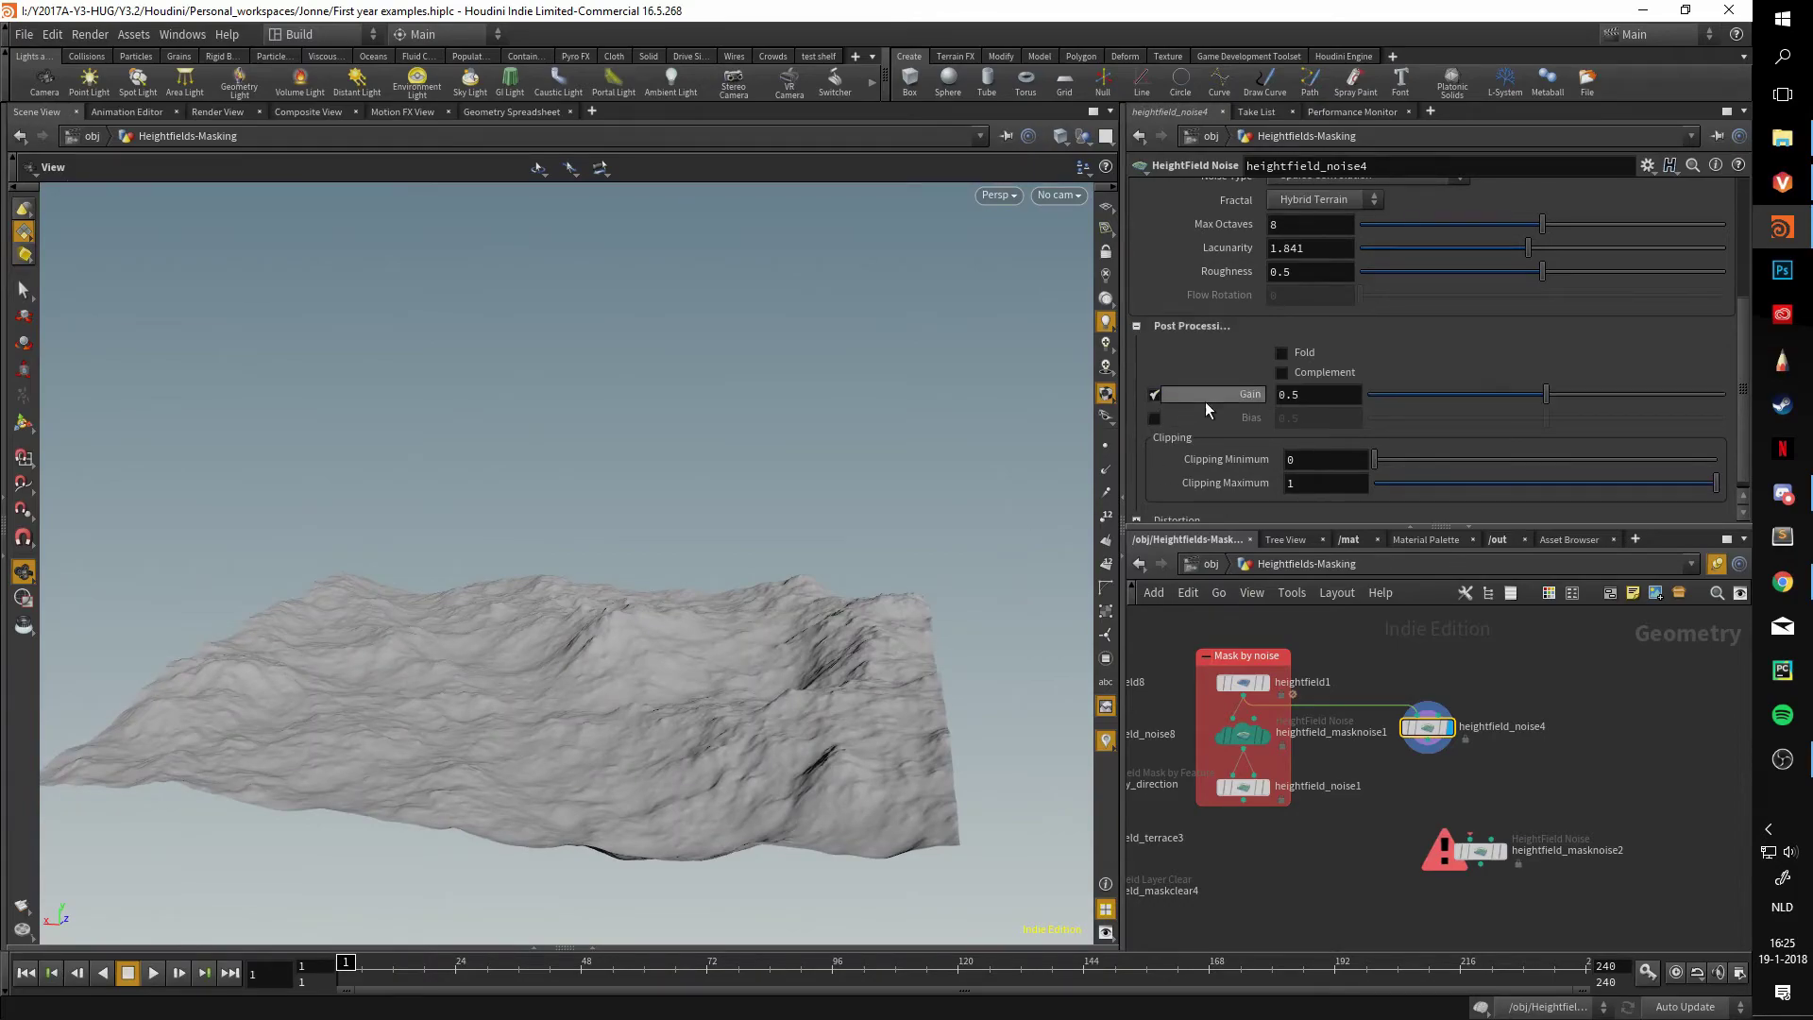
drag(1555, 400, 1748, 405)
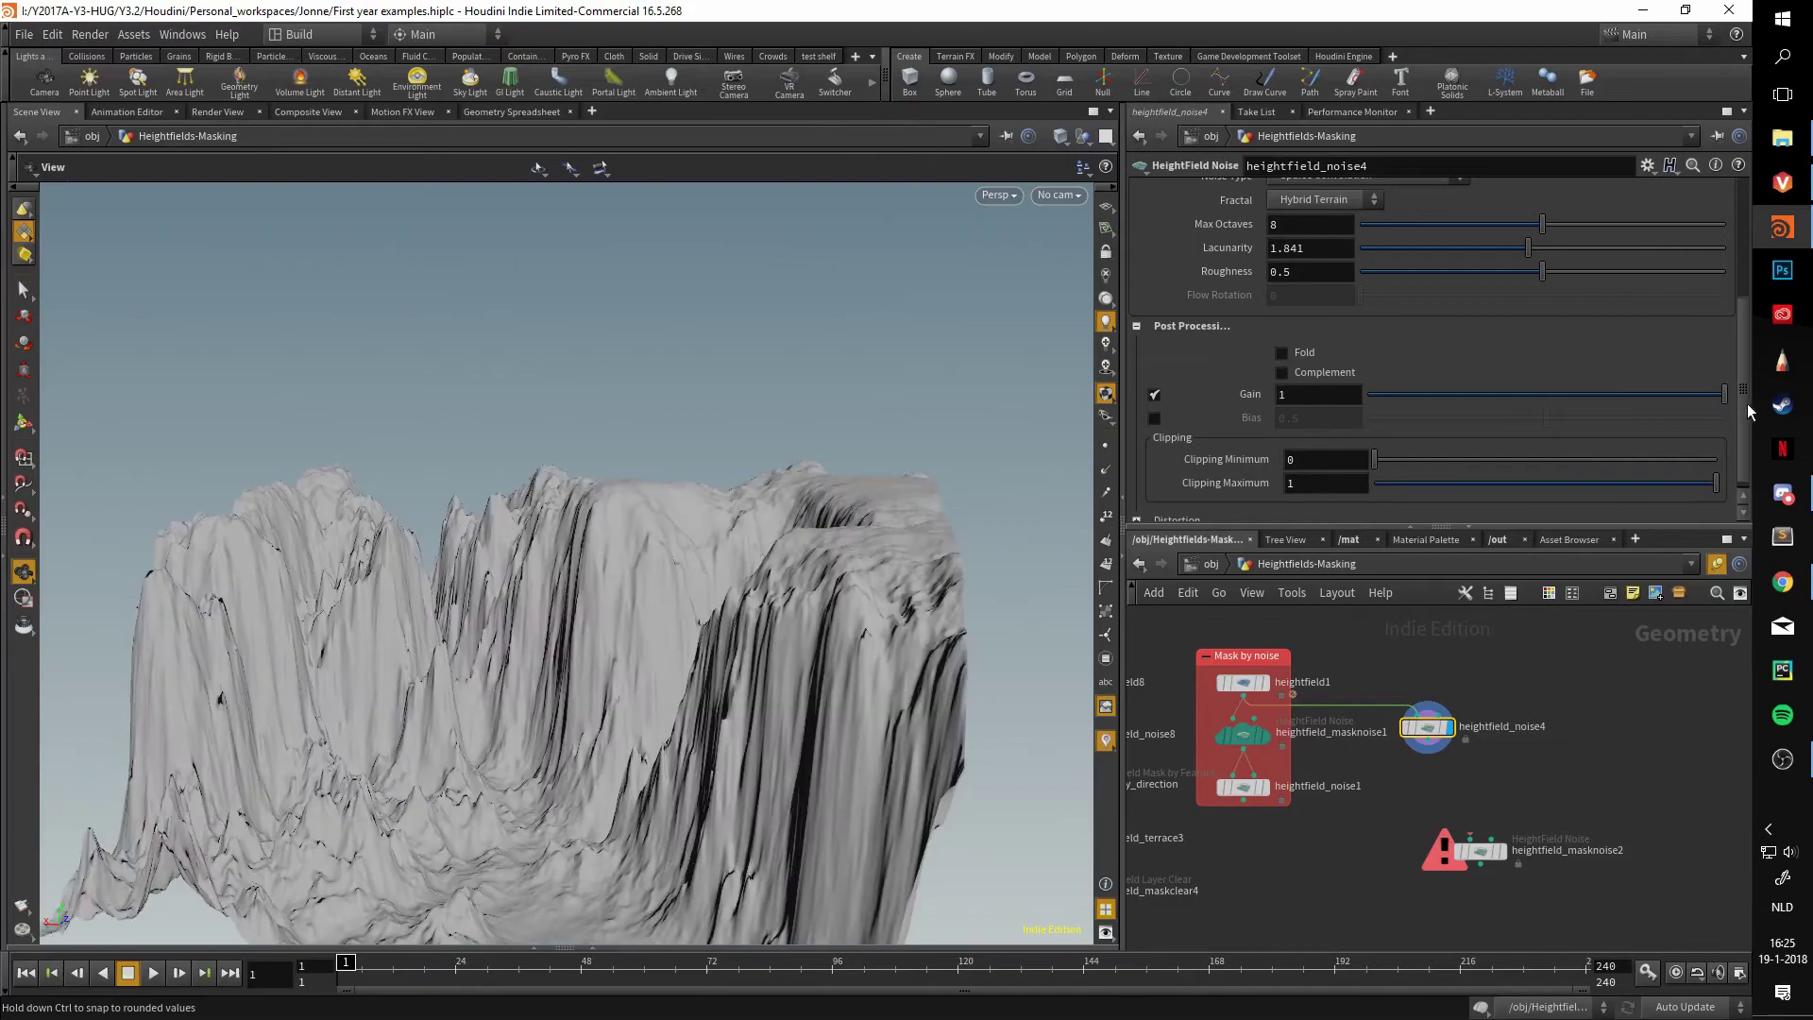
drag(860, 481, 756, 463)
- Set heightfield_noise4's Amplitude to 100 and lower Element Size to 511
scroll(1377, 424, up, 3)
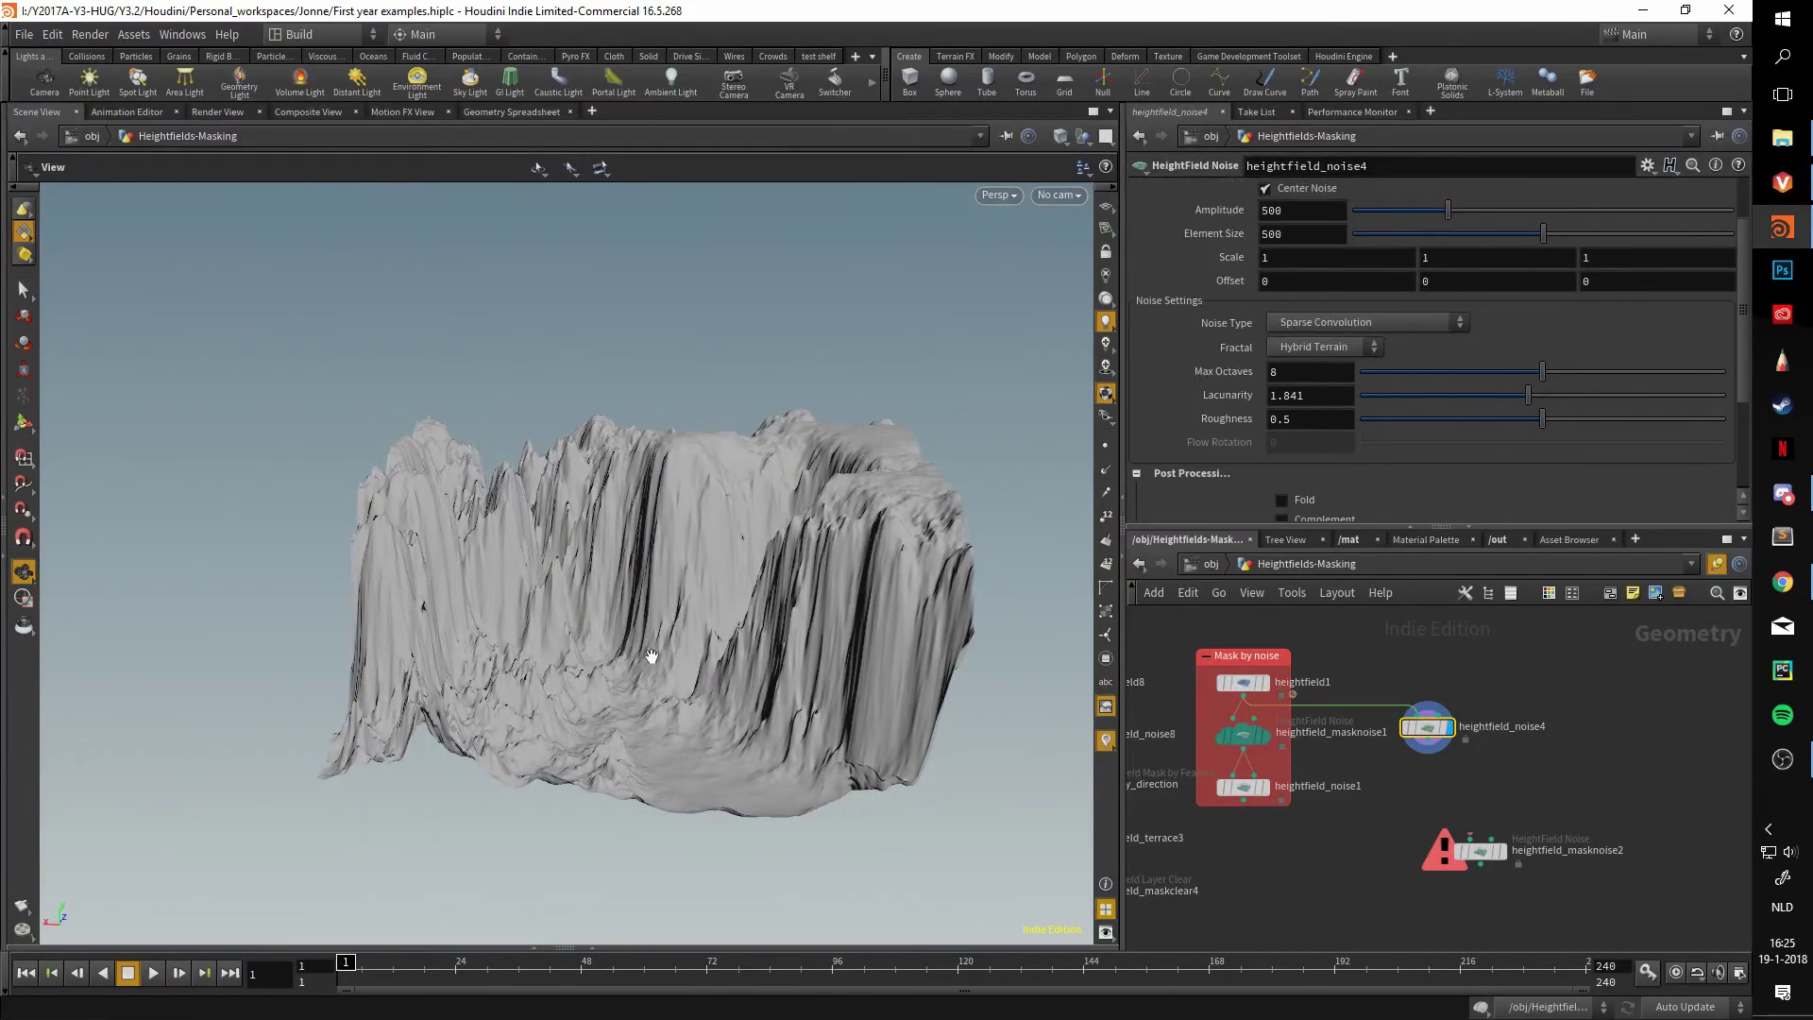
drag(652, 656, 840, 572)
scroll(1447, 291, up, 3)
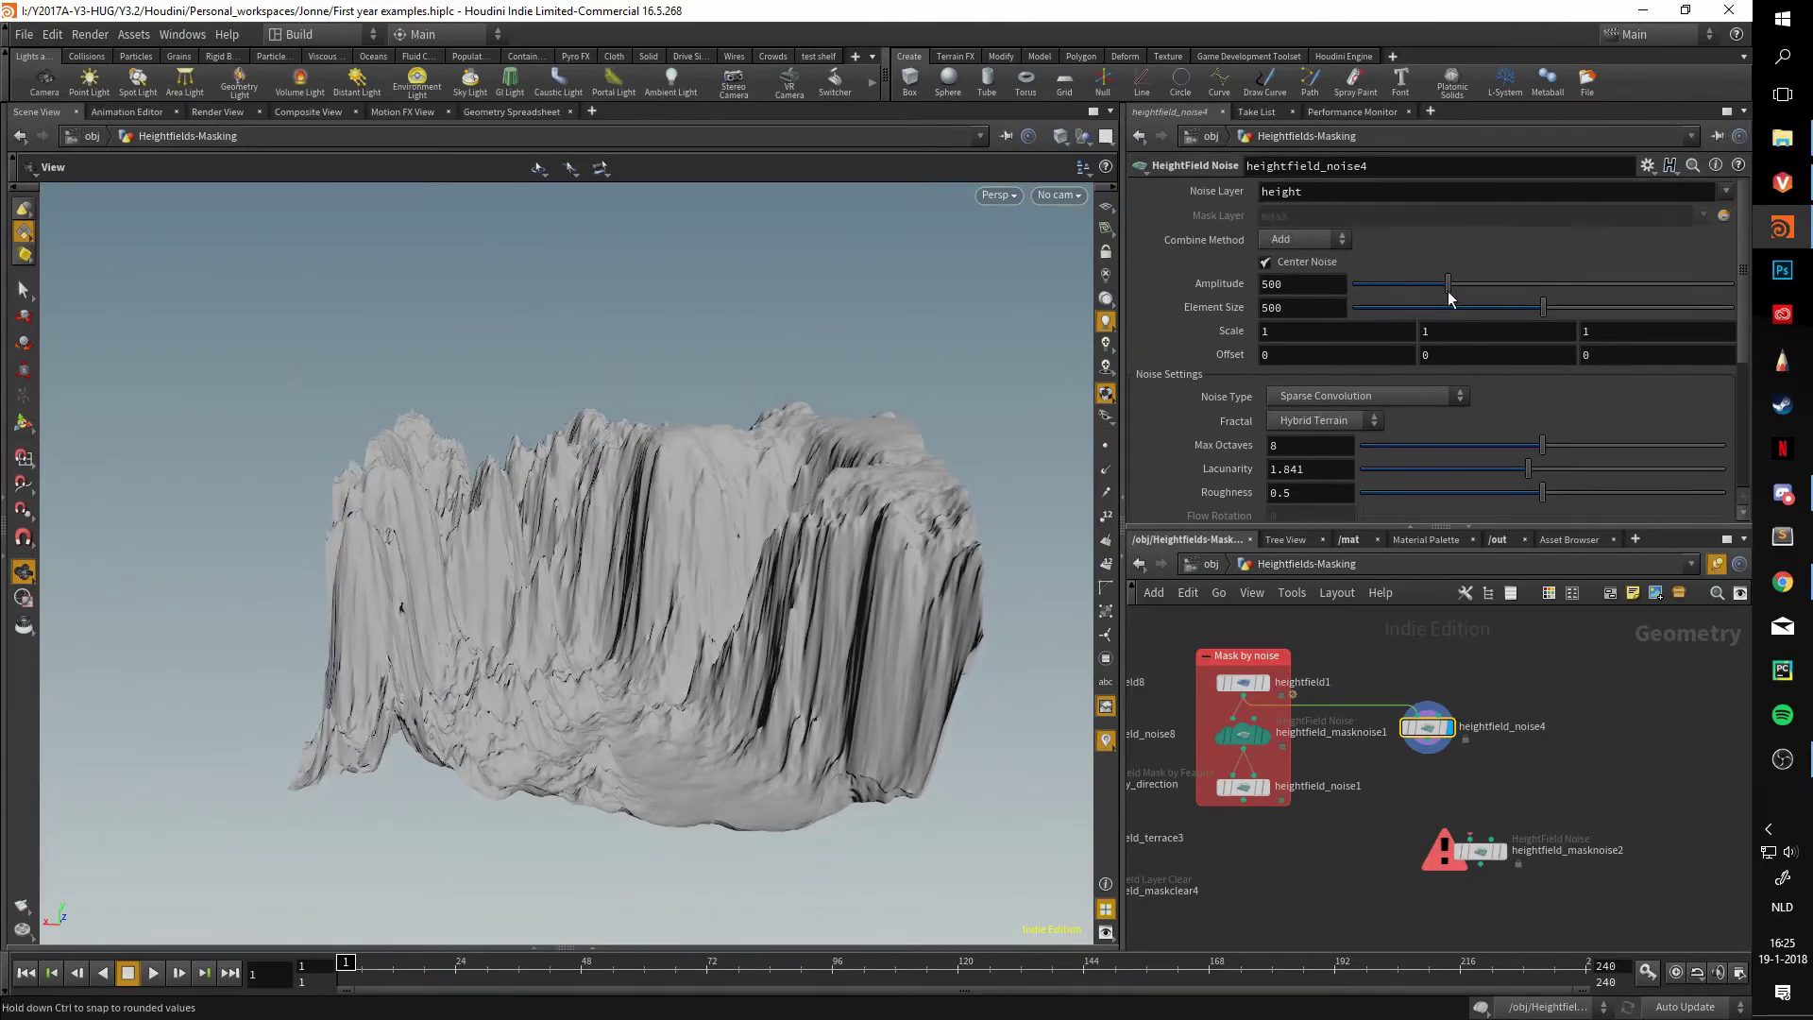
drag(1448, 288, 1384, 288)
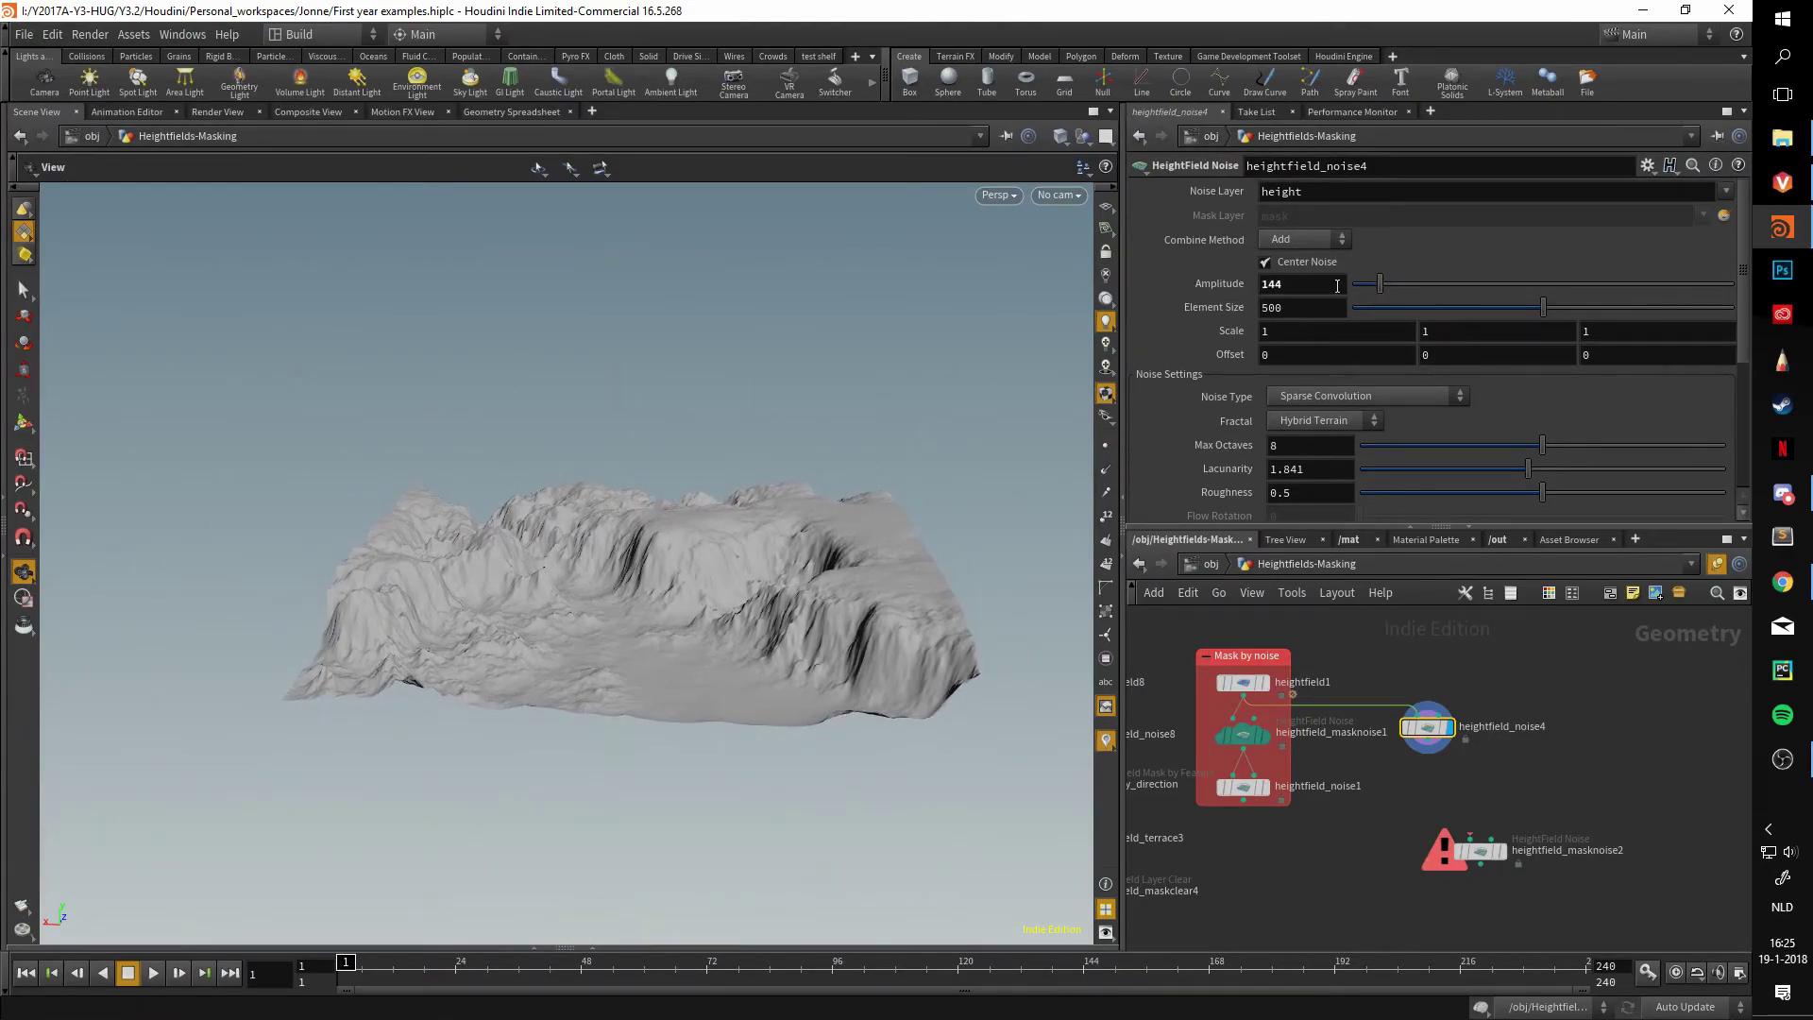
text(100)
key(Return)
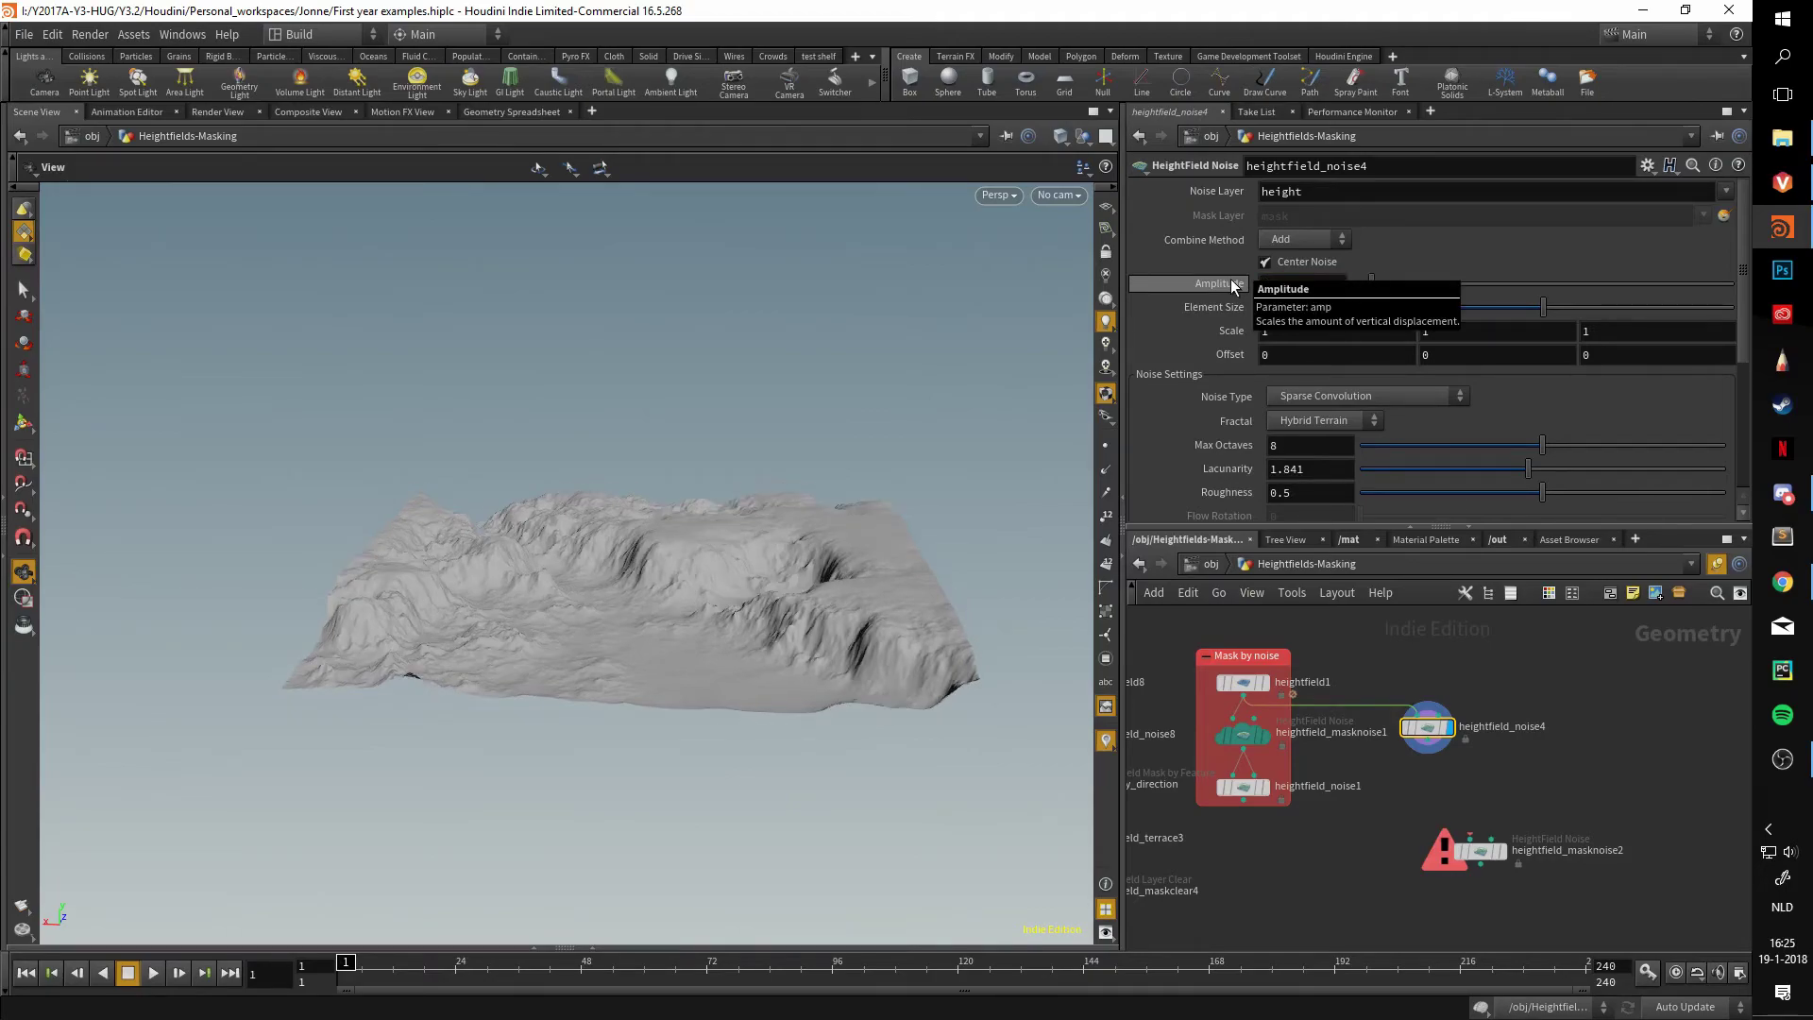
mouse_move(860, 485)
mouse_down()
mouse_move(729, 656)
mouse_move(749, 478)
mouse_move(760, 572)
mouse_move(781, 591)
mouse_move(762, 473)
mouse_move(717, 397)
mouse_move(708, 444)
mouse_move(761, 494)
mouse_move(855, 504)
mouse_up()
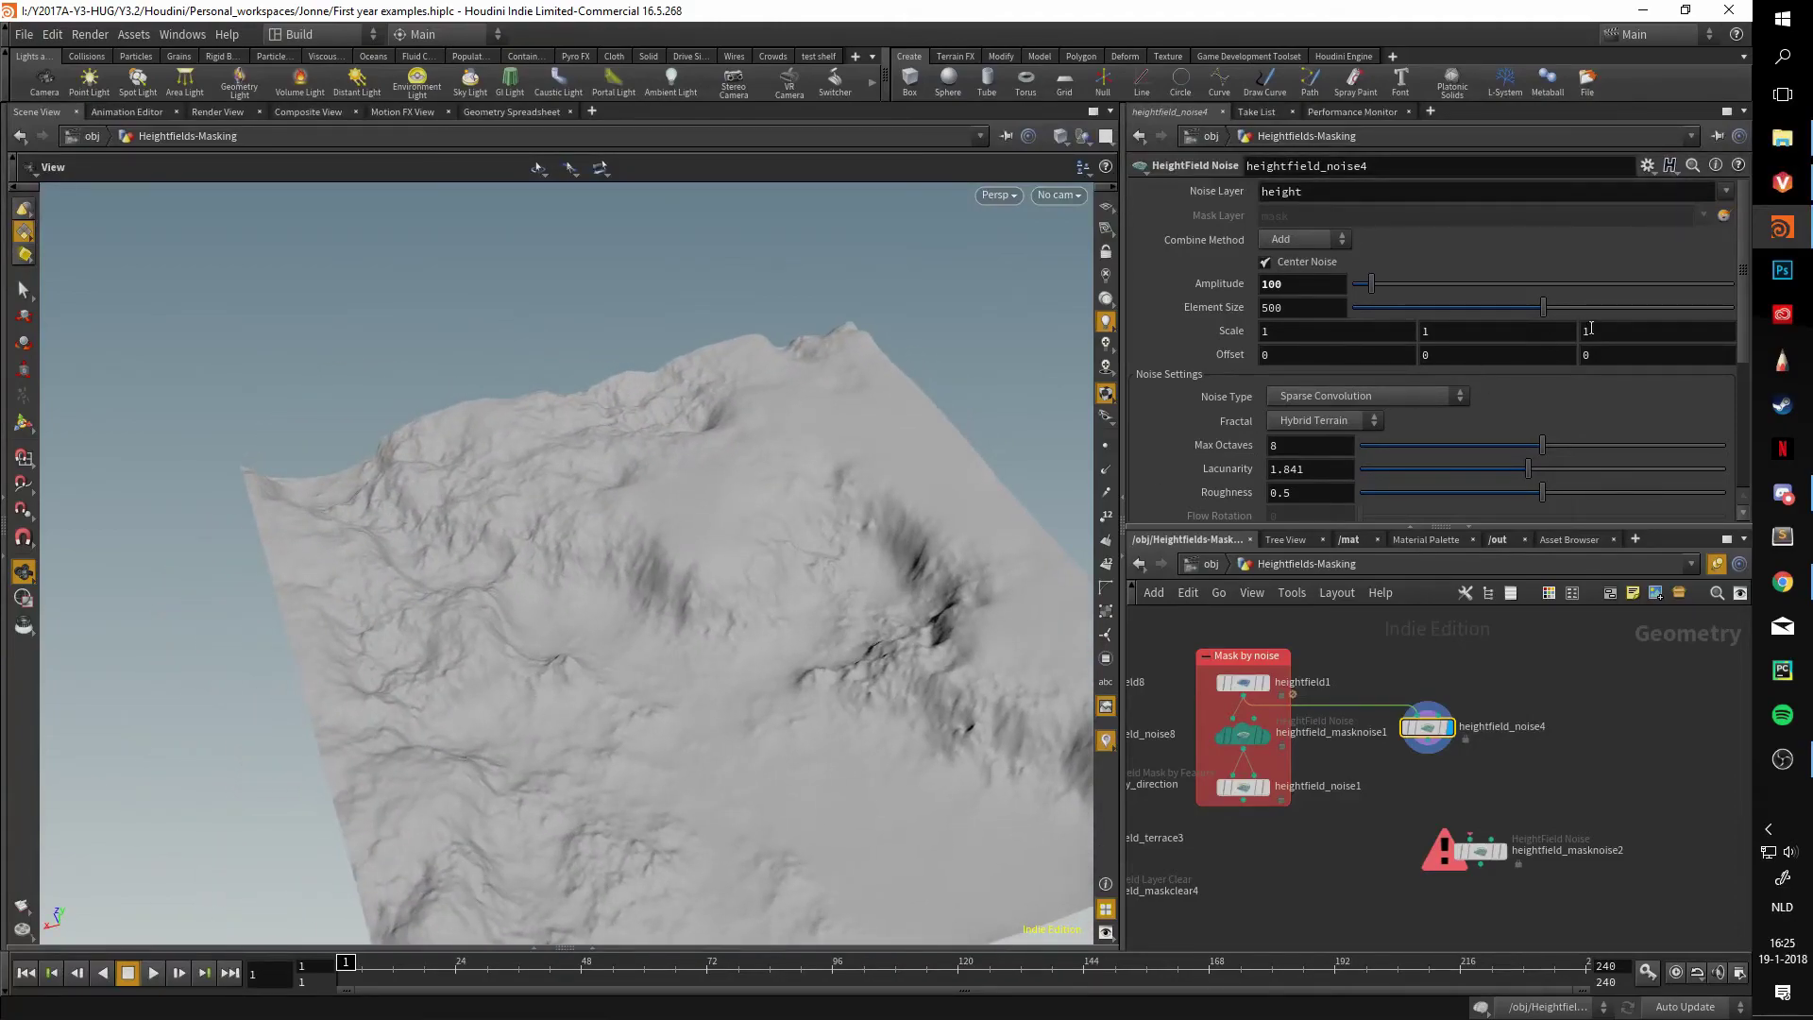
mouse_move(1515, 304)
mouse_down()
mouse_move(1442, 297)
mouse_move(1510, 293)
mouse_up()
- Turn on heightfield_noise4's Bias at 0.442 and view the flat plain from low angles
scroll(1428, 390, down, 5)
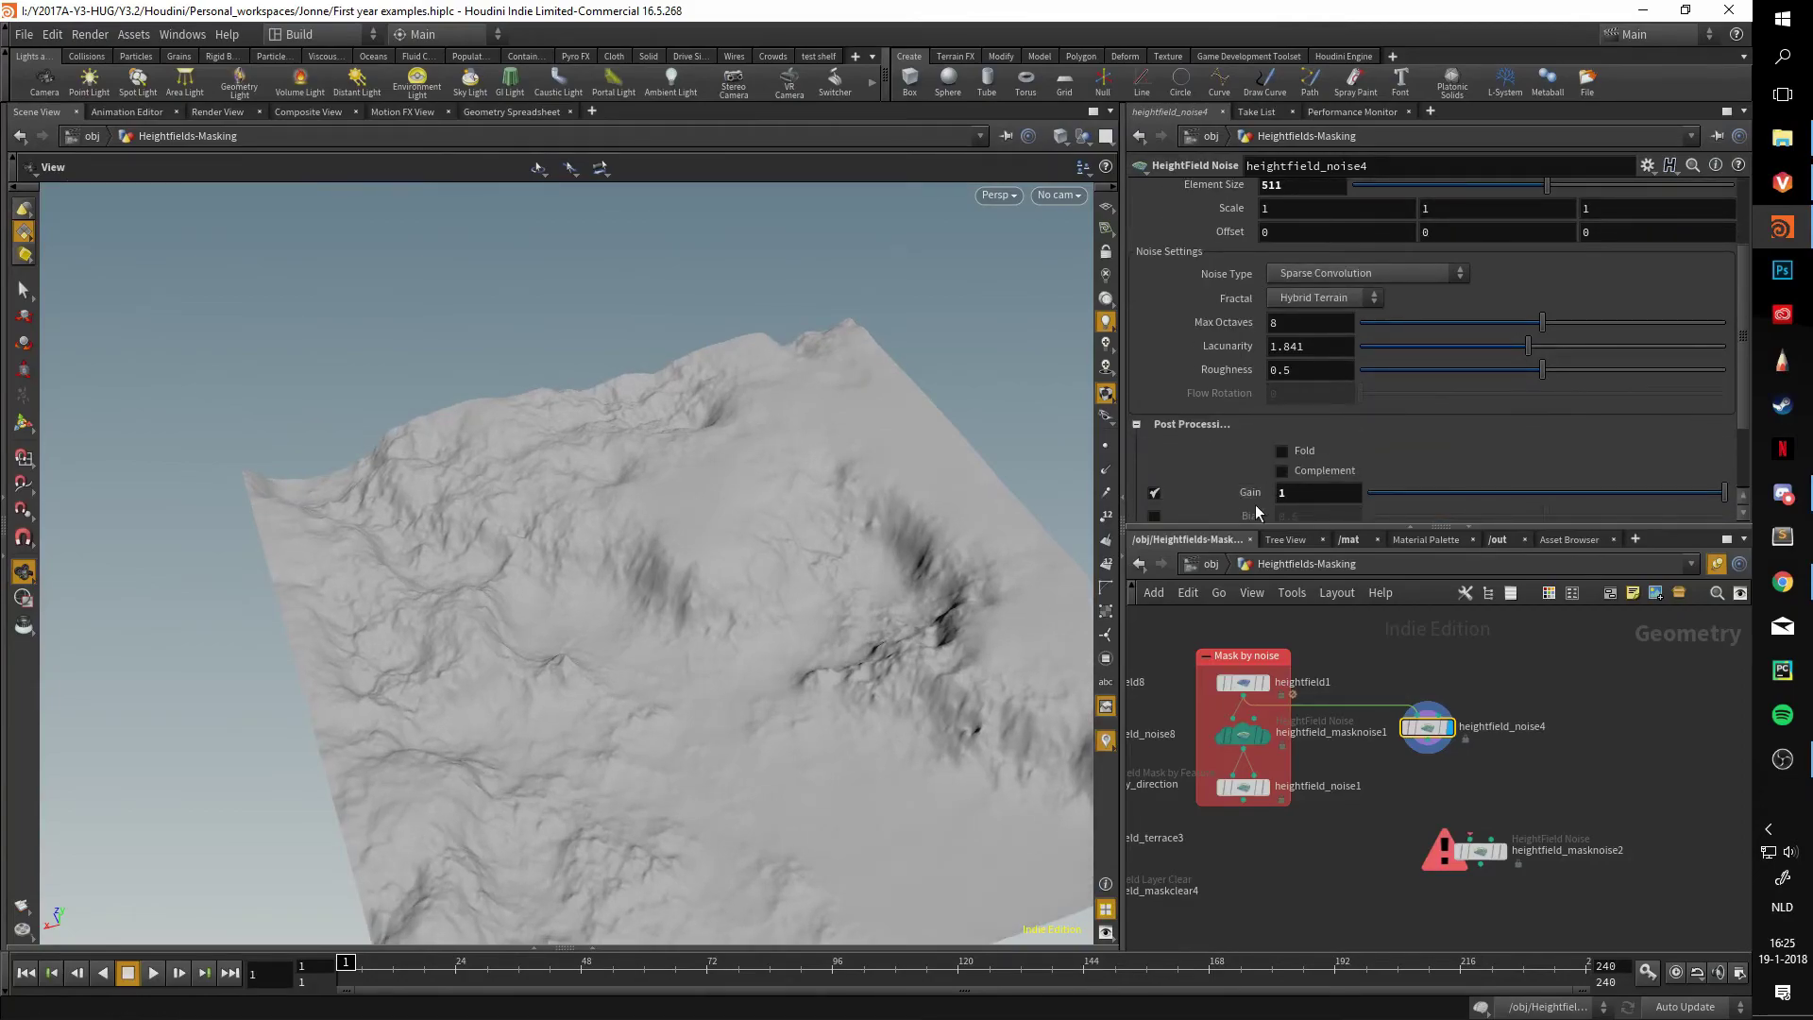
click(1156, 407)
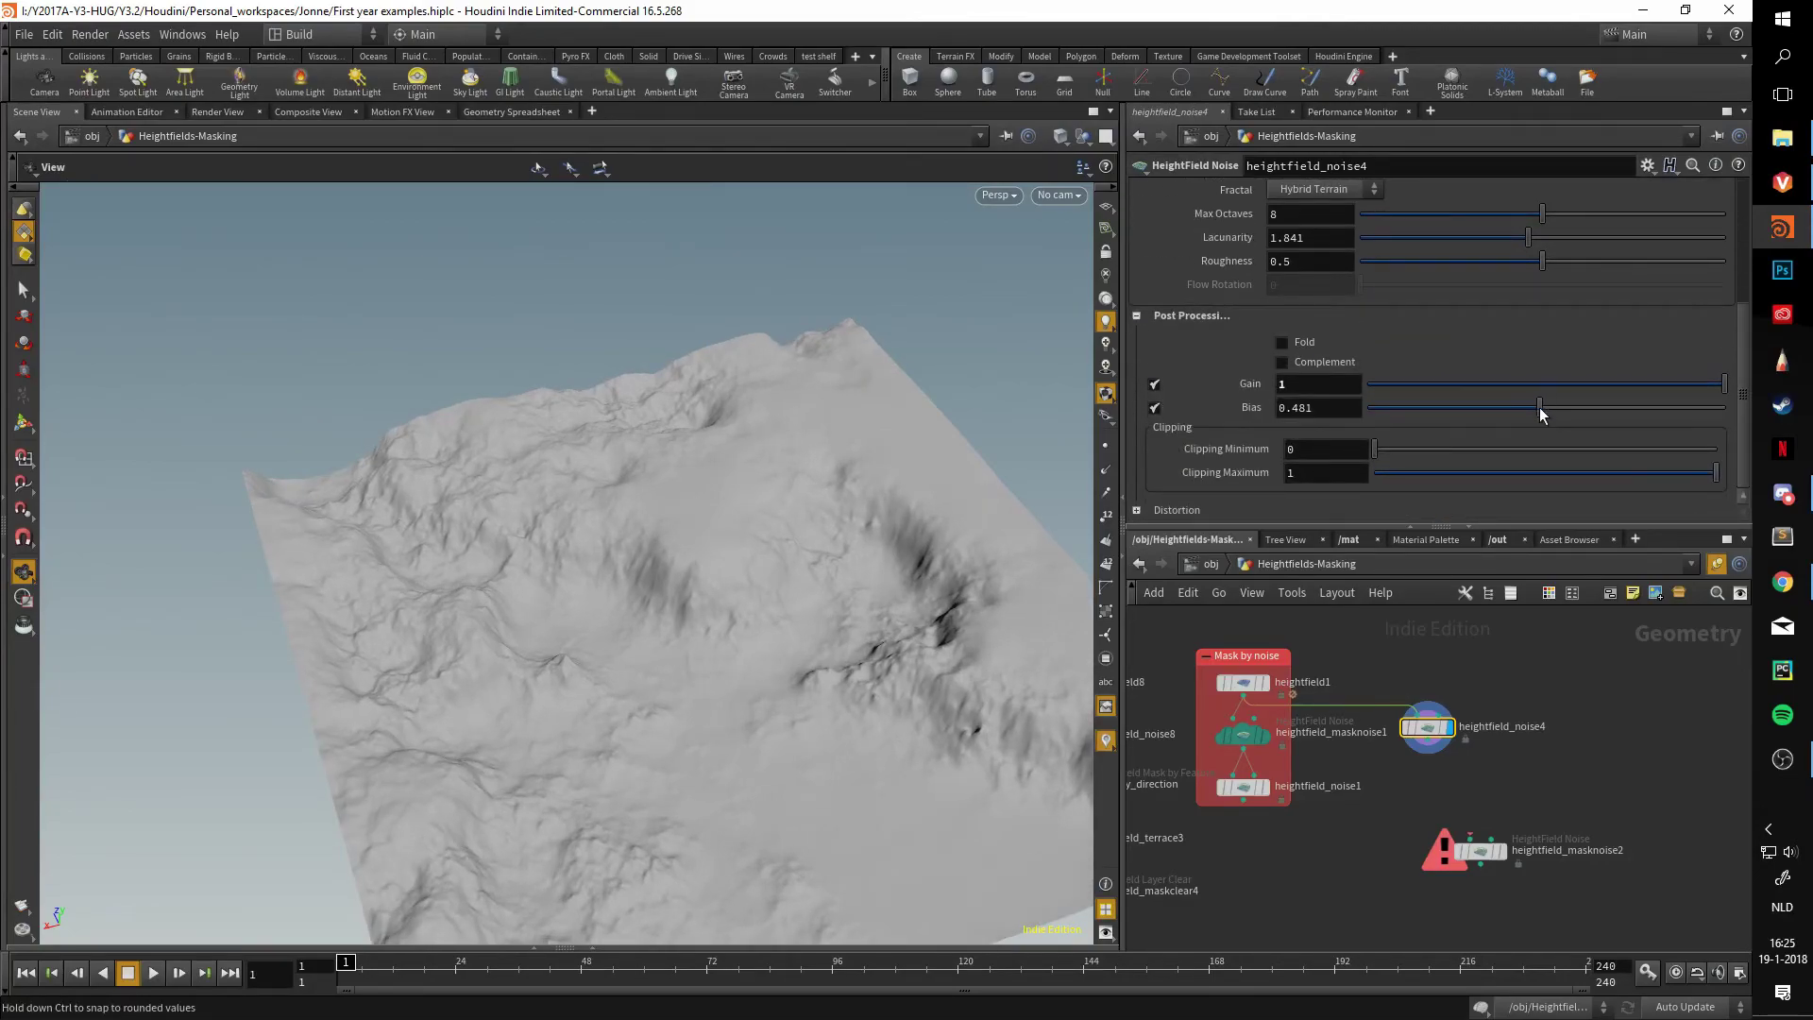
mouse_move(1540, 409)
mouse_down()
mouse_move(1490, 406)
mouse_move(1526, 396)
mouse_up()
drag(863, 645, 859, 481)
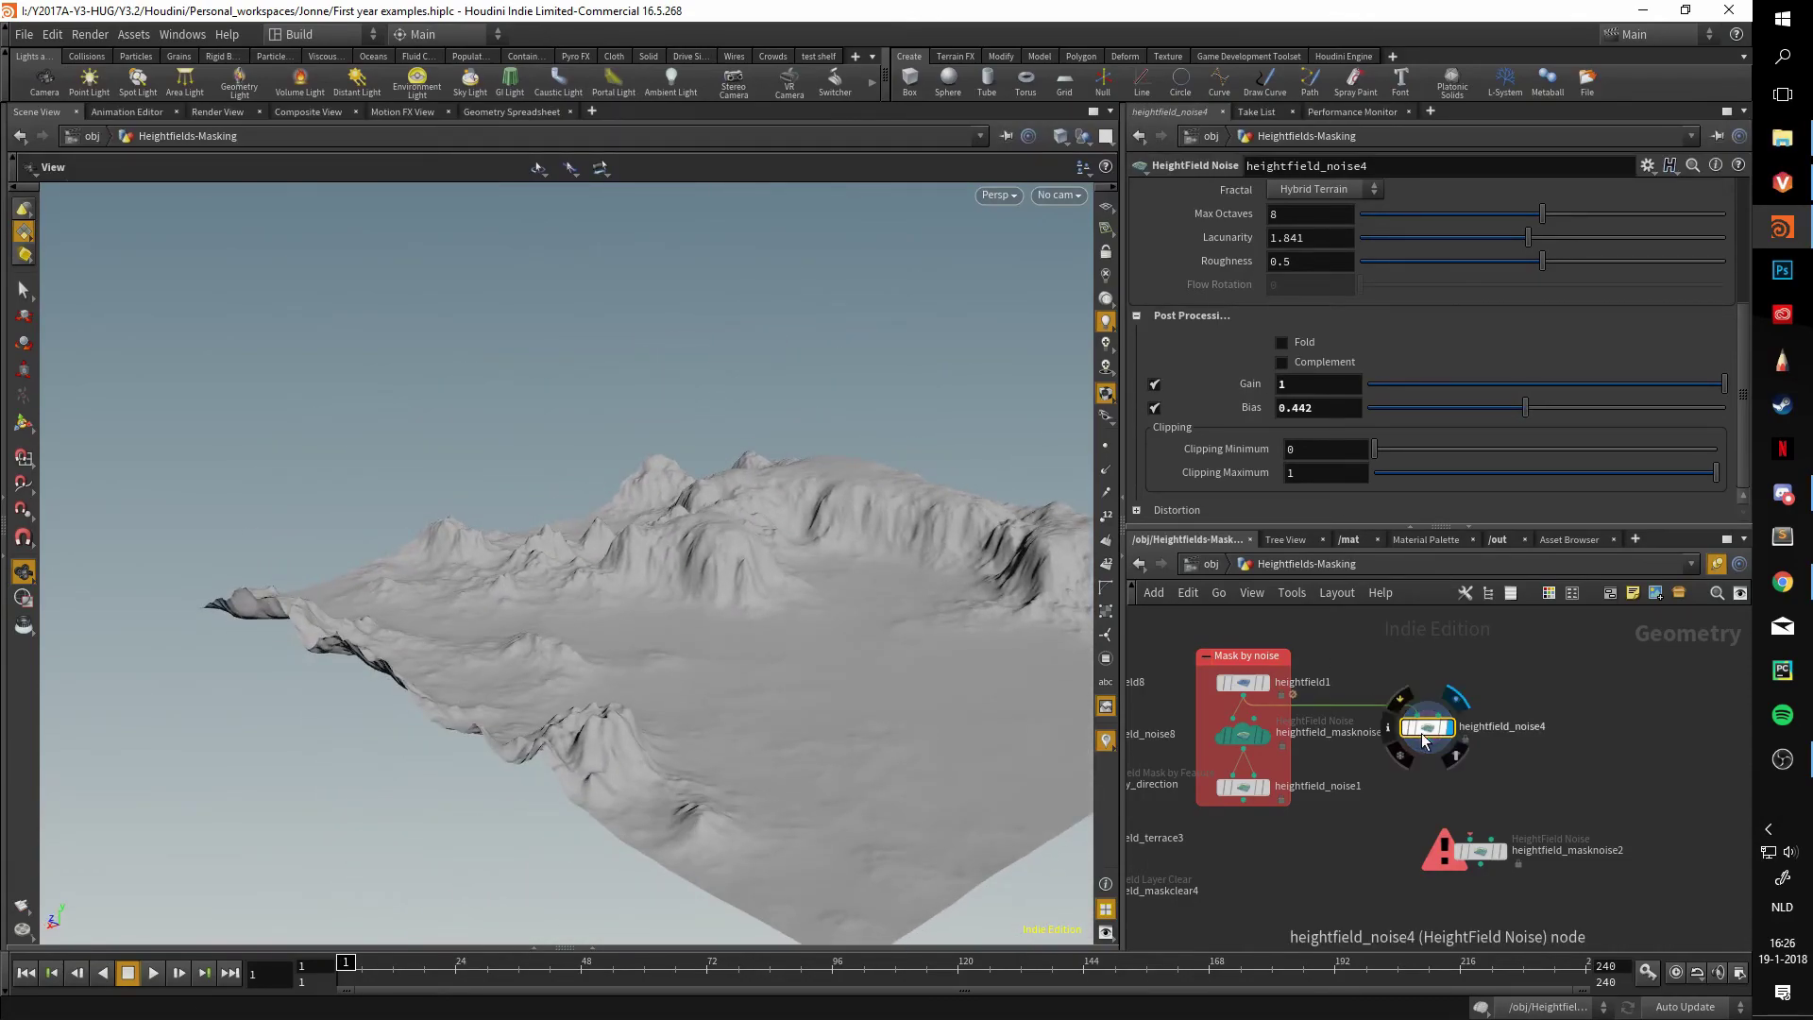
drag(951, 559, 648, 530)
scroll(819, 555, up, 10)
middle_drag(648, 530, 682, 590)
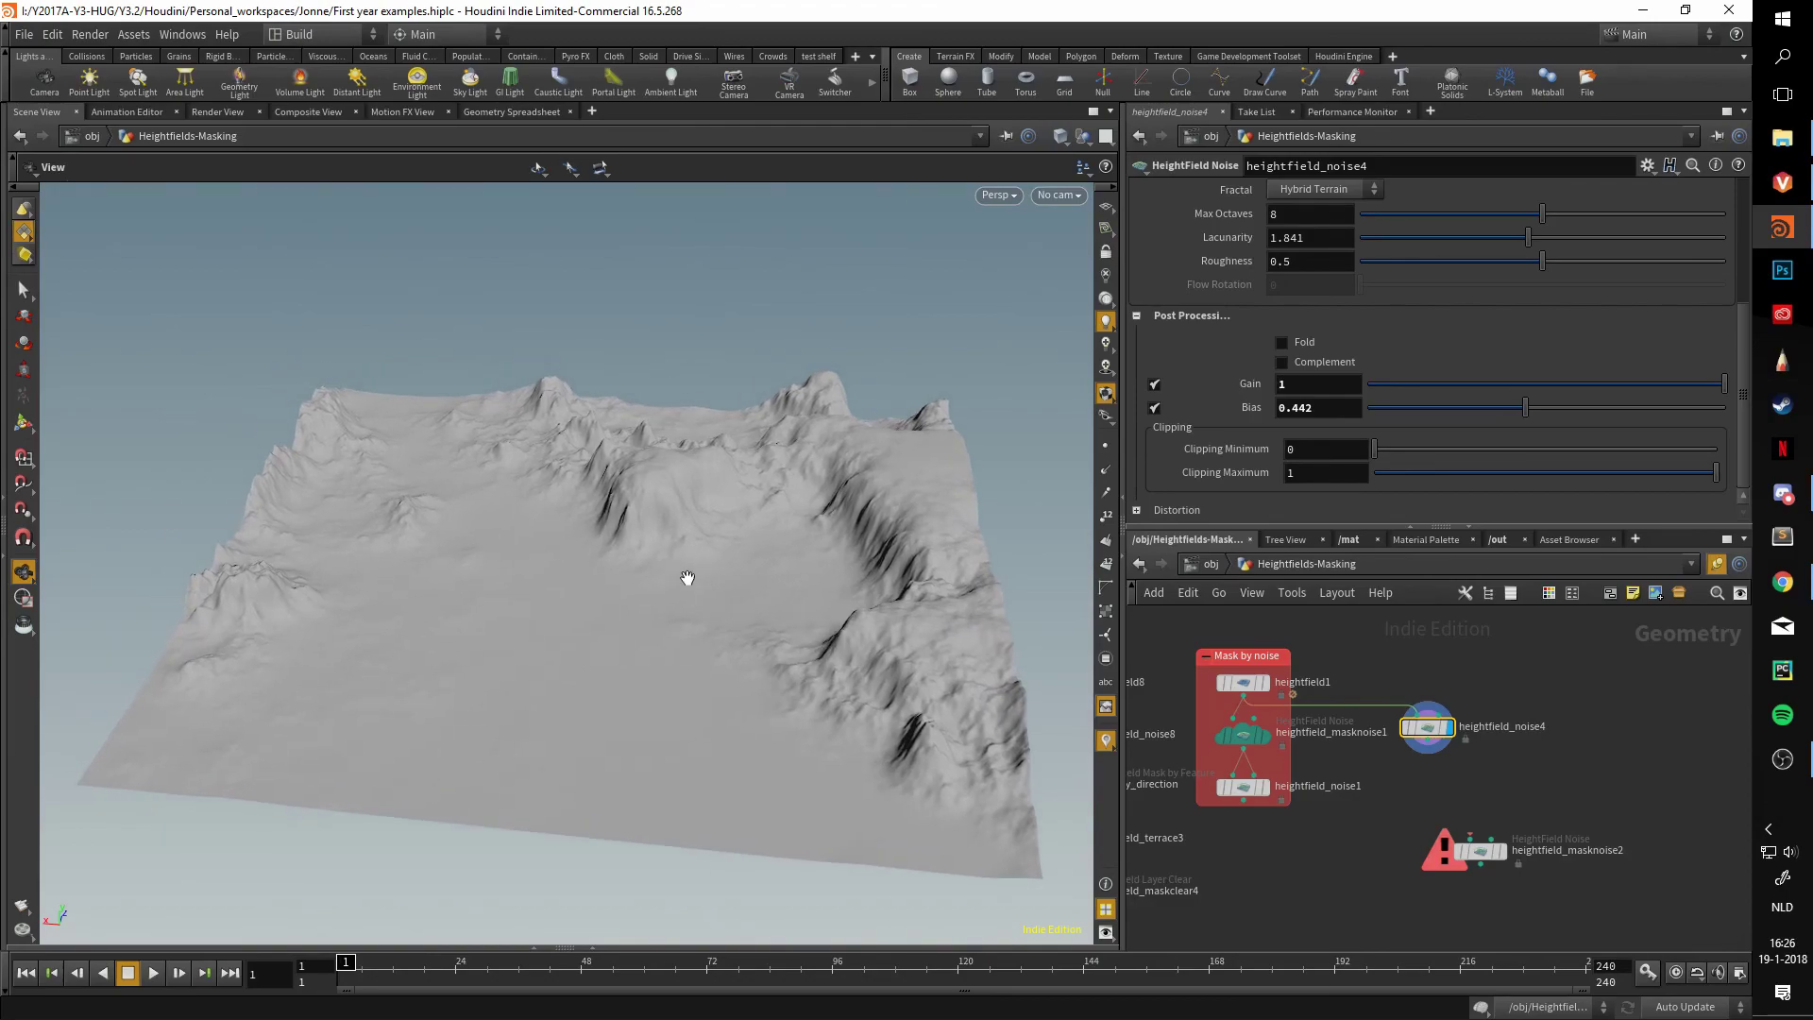